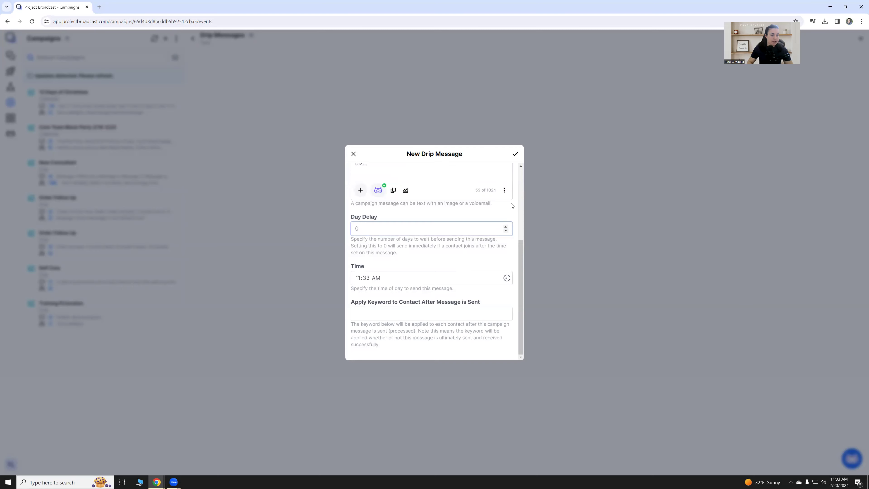
# - Save the Welcome drip message (0 days, 11:33 AM) and go back to the Test campaign's messages
pyautogui.click(515, 155)
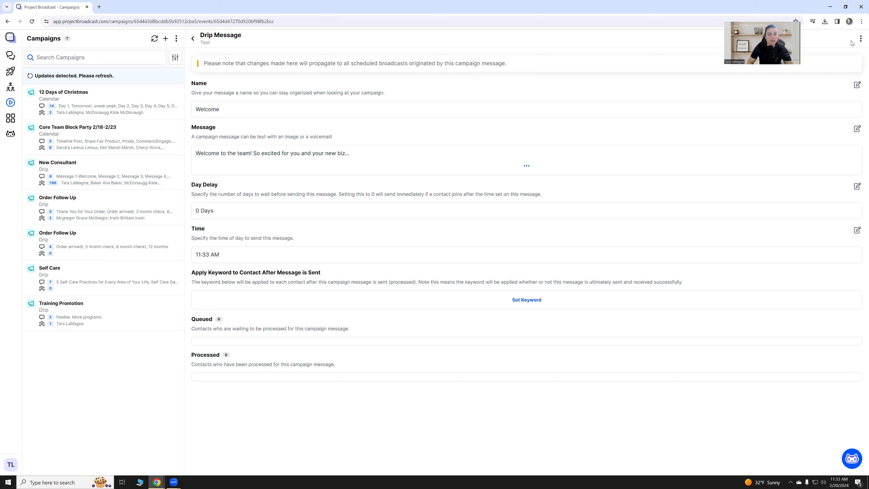
pyautogui.click(860, 38)
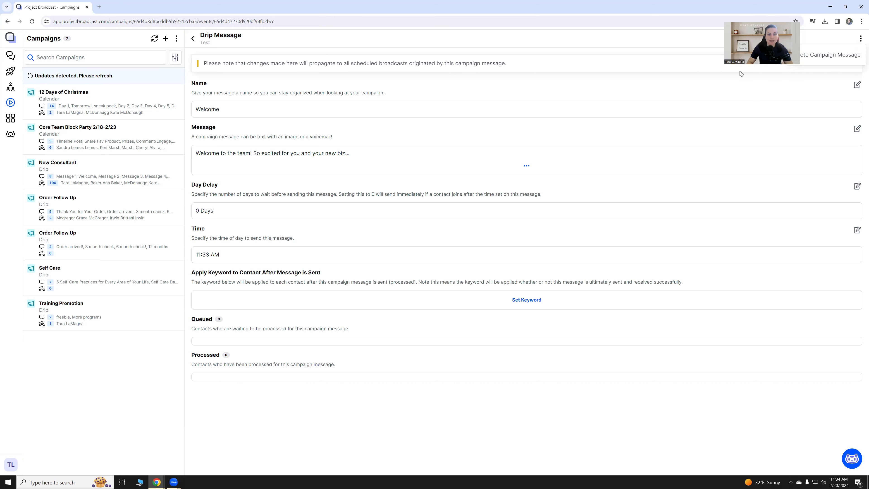
pyautogui.click(285, 194)
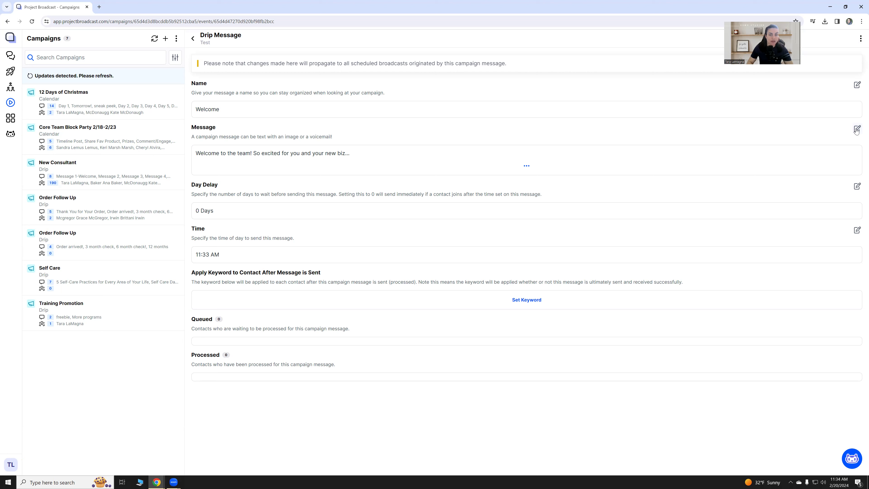
pyautogui.click(193, 39)
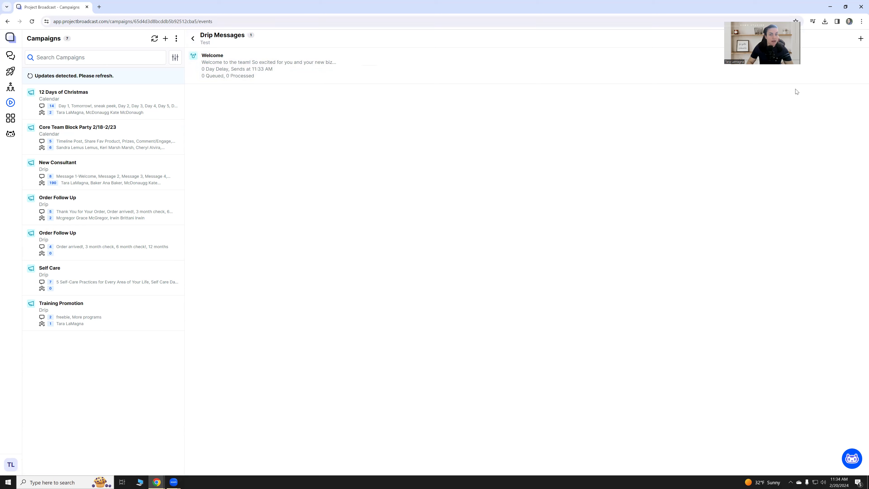
# - Start a new drip message named 'day 2' with body text 'mJSEBfjjkhwberiu'
pyautogui.click(860, 39)
pyautogui.click(422, 234)
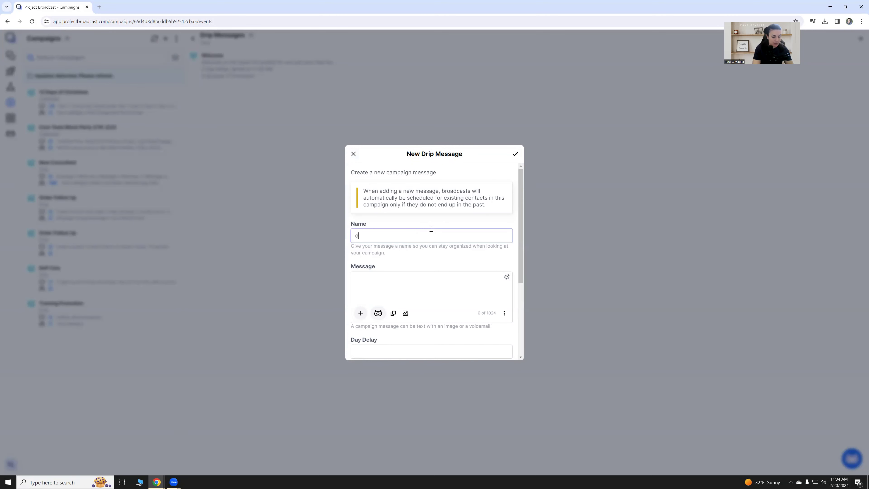
pyautogui.click(402, 289)
pyautogui.scroll(-3, 410, 272)
pyautogui.scroll(2, 411, 271)
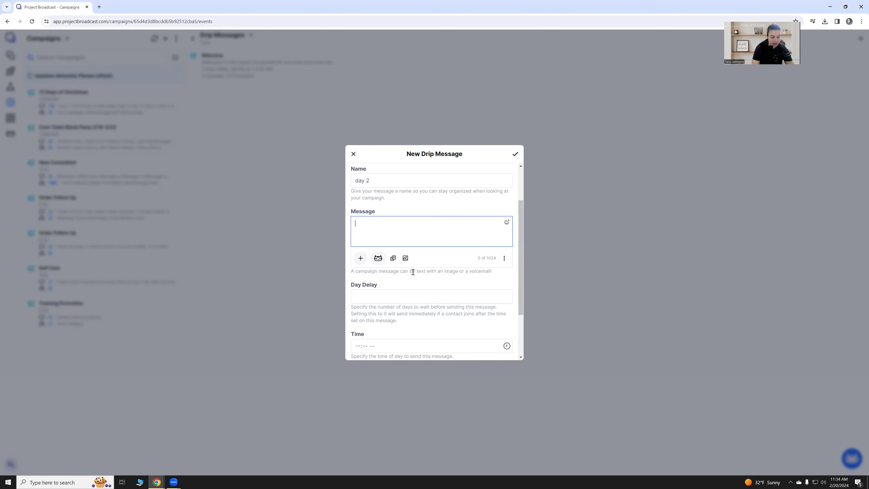
pyautogui.write('mJSEBfjjkhwberiu')
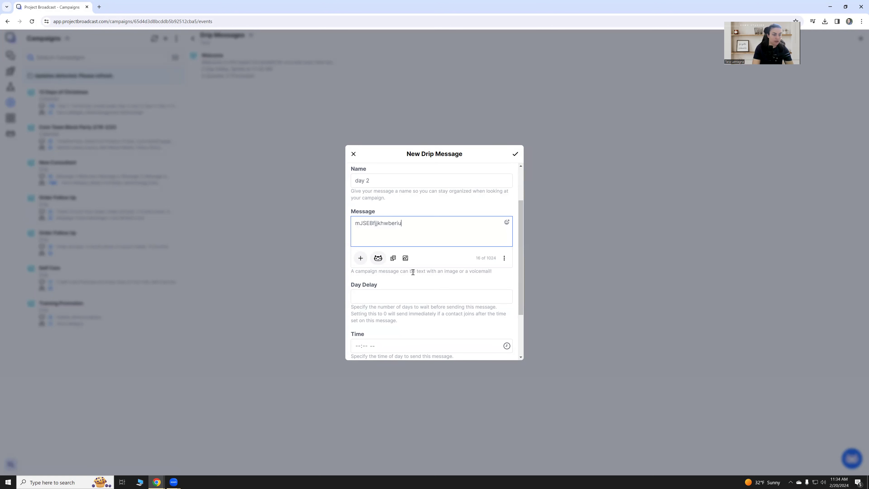
pyautogui.scroll(-2, 458, 283)
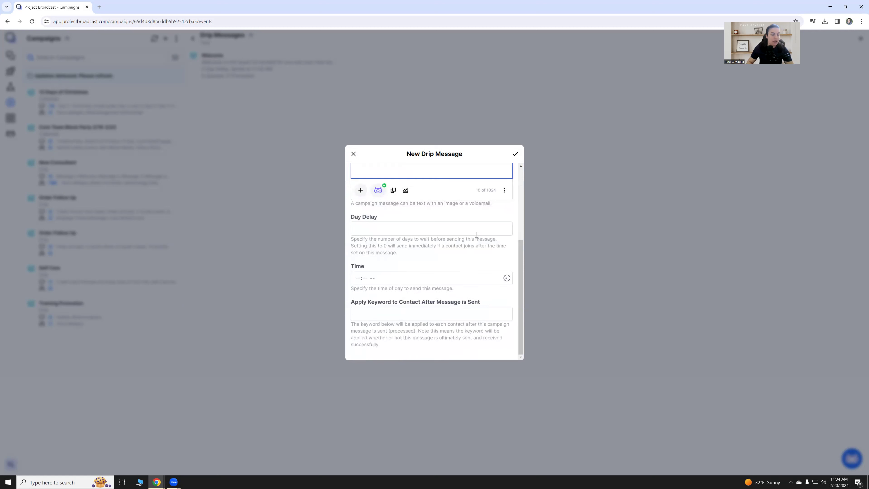
# - Set a 1-day delay and an 11:32 AM send time, save, and return to the list
pyautogui.click(506, 226)
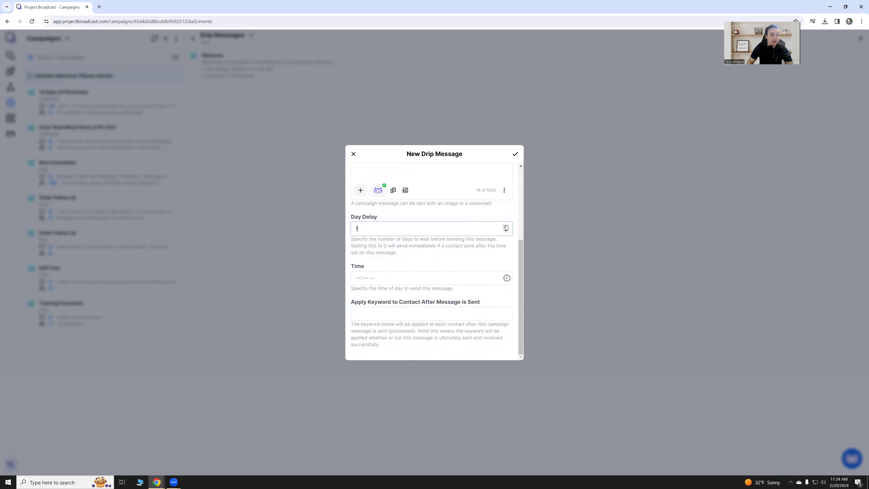
pyautogui.click(506, 278)
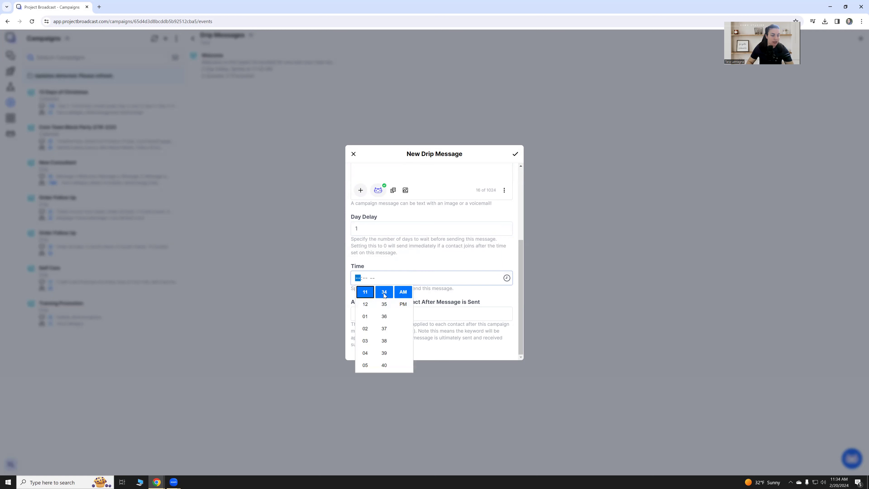
pyautogui.scroll(2, 384, 296)
pyautogui.click(384, 340)
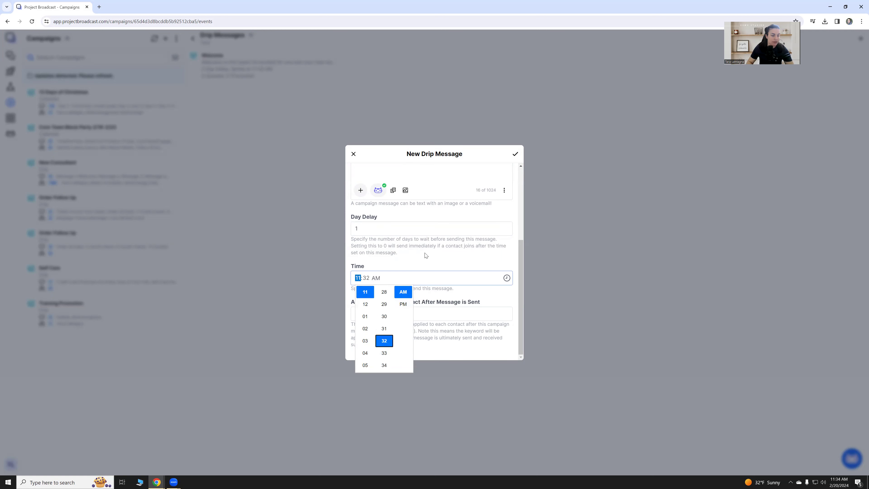
pyautogui.click(425, 255)
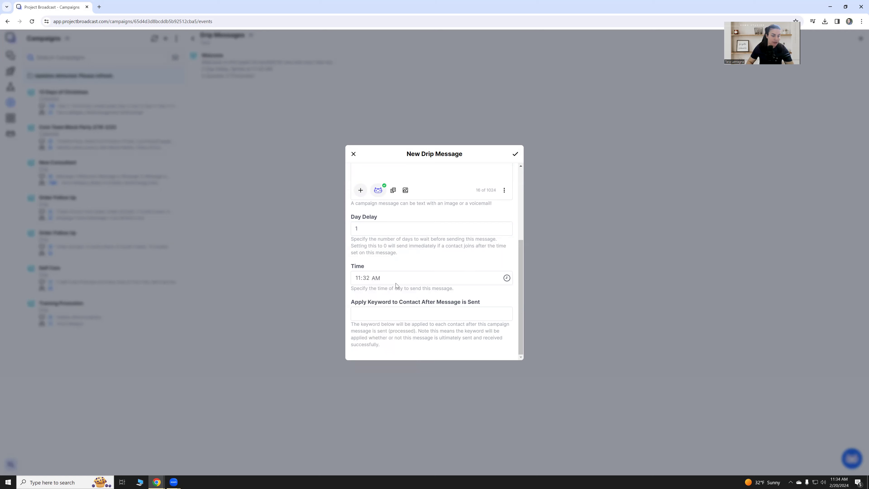
pyautogui.scroll(4, 463, 248)
pyautogui.click(515, 153)
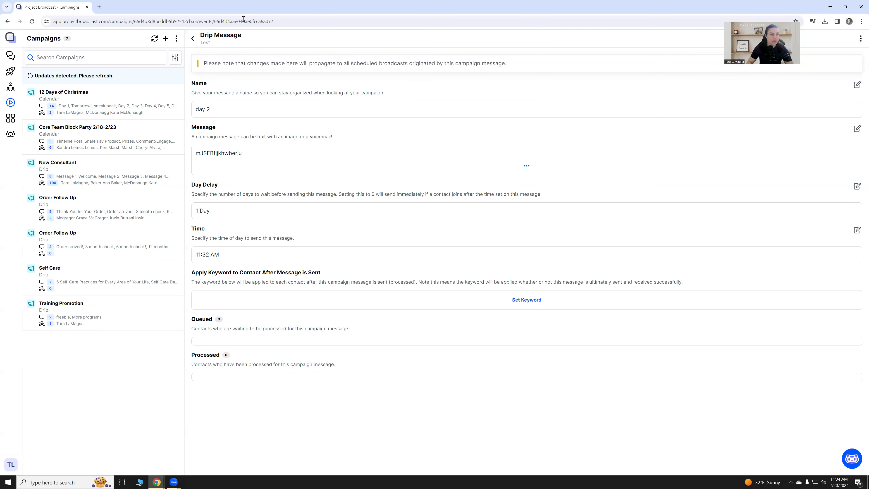
pyautogui.click(193, 39)
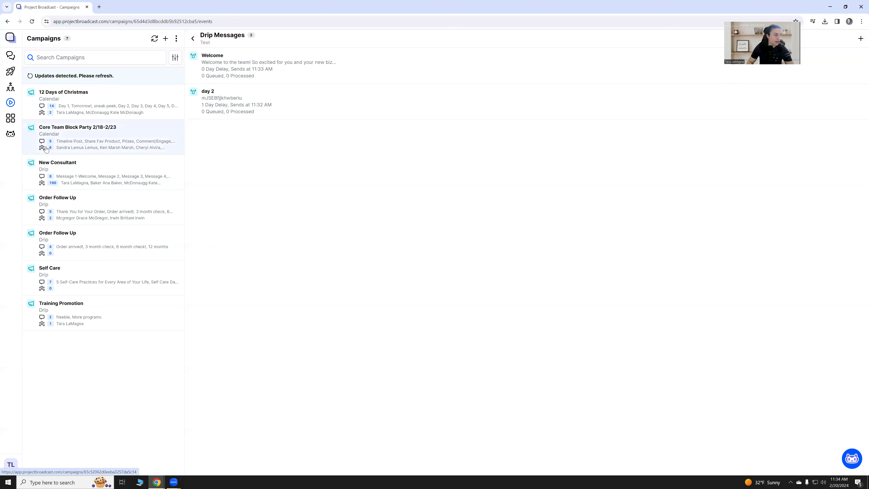
# - Open New Consultant, read Message 1-Welcome among its eight drip messages, then back out to the overview
pyautogui.click(75, 182)
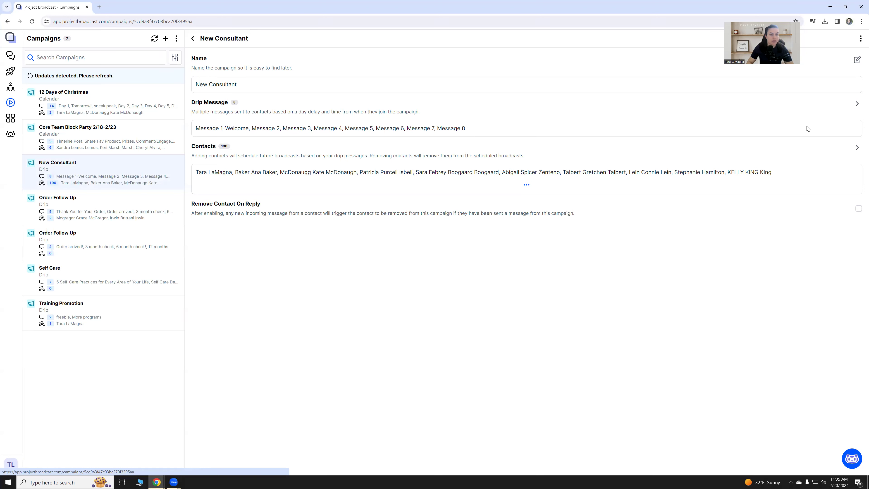
pyautogui.click(857, 104)
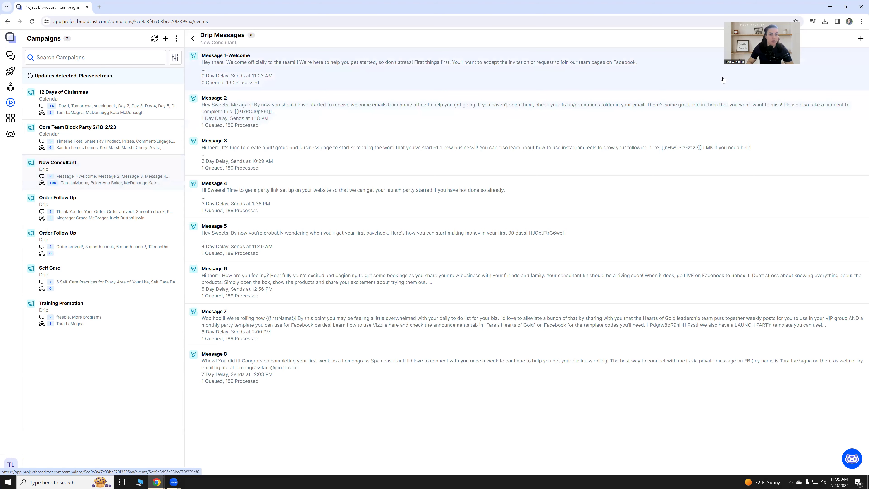
pyautogui.click(723, 80)
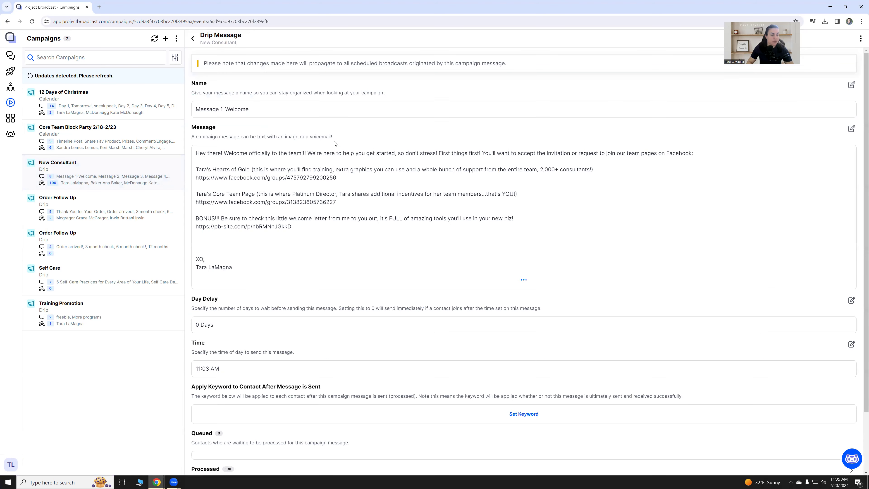
pyautogui.scroll(-3, 359, 295)
pyautogui.scroll(3, 320, 249)
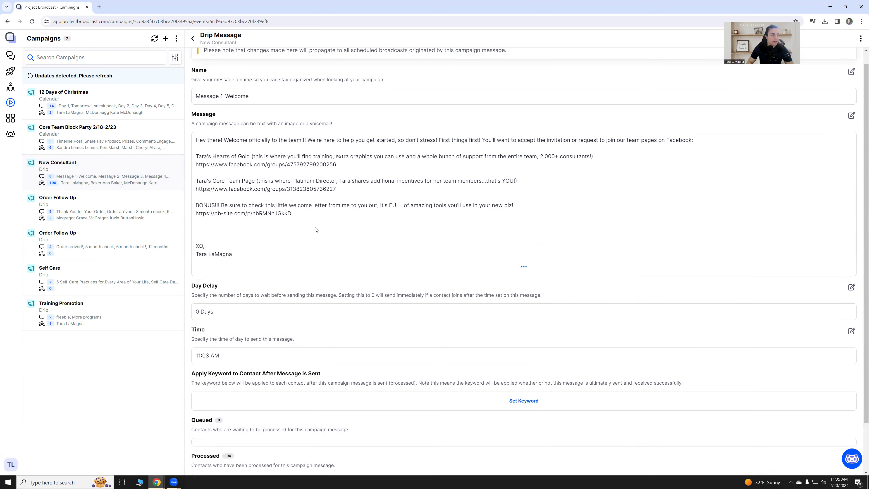
pyautogui.click(193, 39)
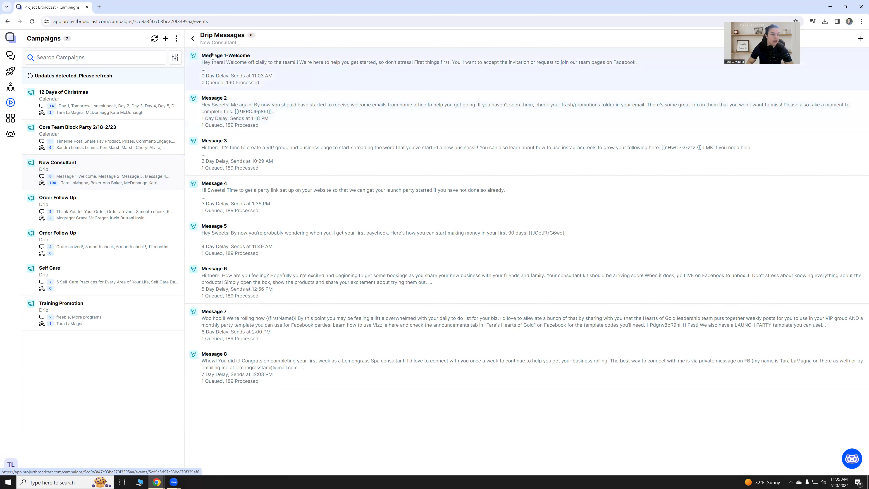
pyautogui.click(193, 39)
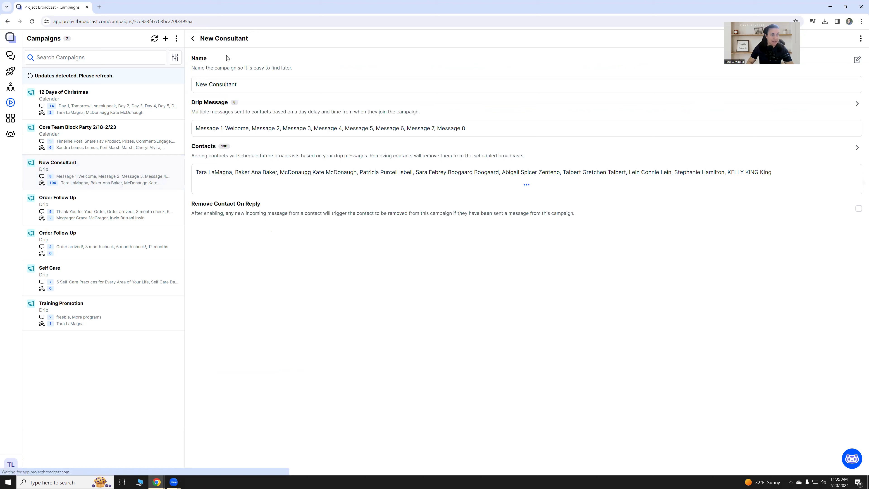
pyautogui.click(195, 38)
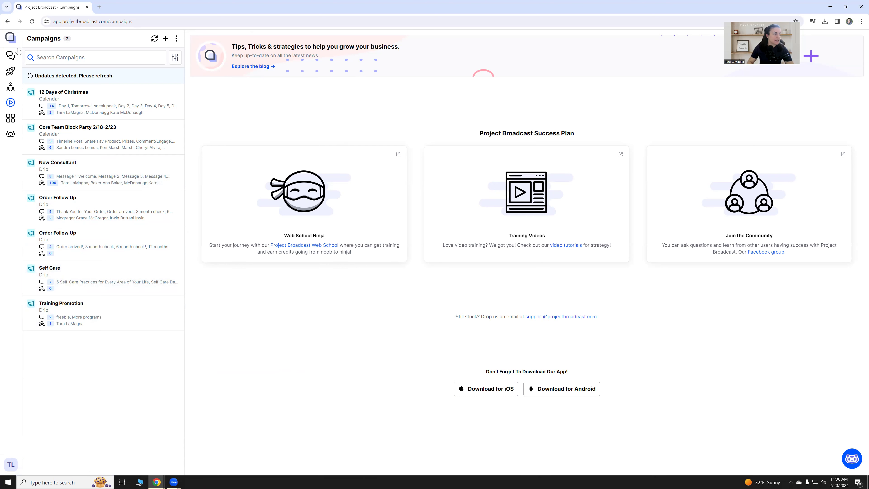
# - Open the 12 Days of Christmas campaign from the Campaigns list
pyautogui.moveTo(11, 59)
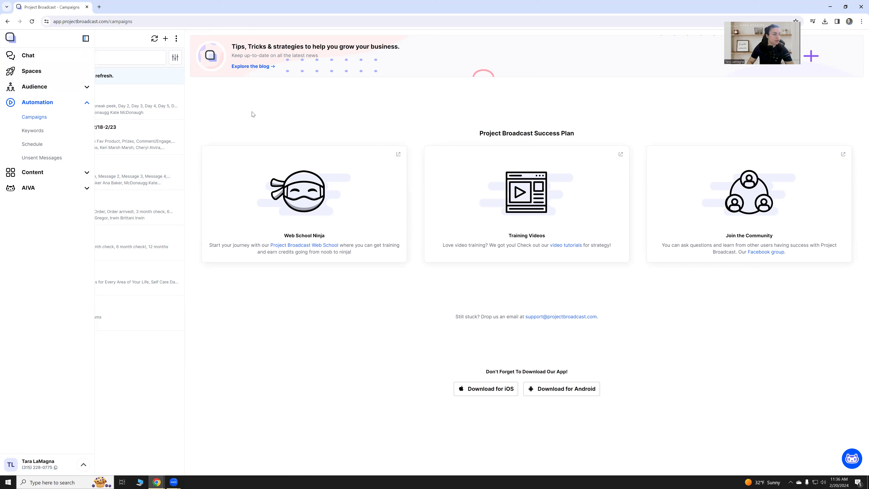
pyautogui.click(154, 109)
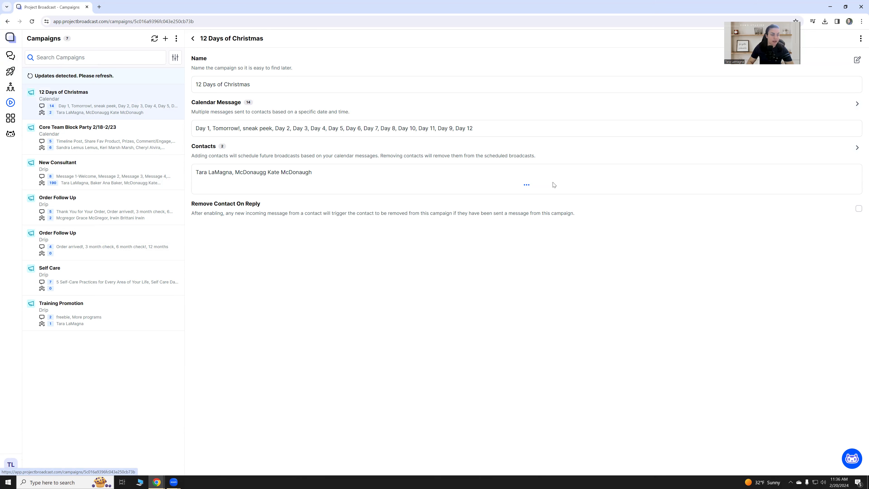
# - View the Christmas campaign's 2 contacts and cancel the Add contacts dialog without adding anyone
pyautogui.click(857, 148)
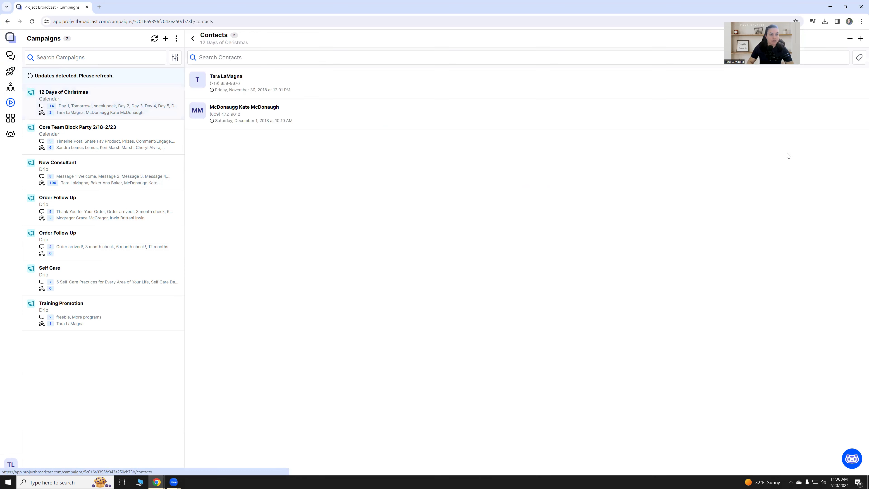
pyautogui.click(860, 39)
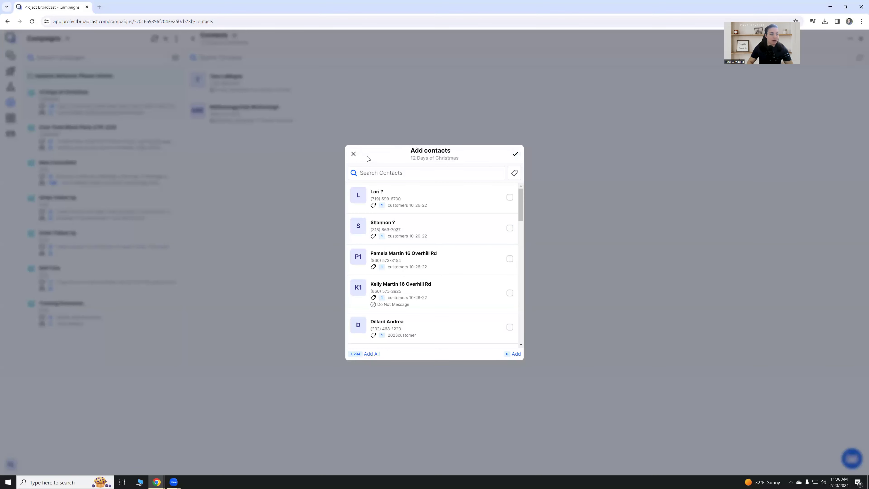
pyautogui.click(353, 155)
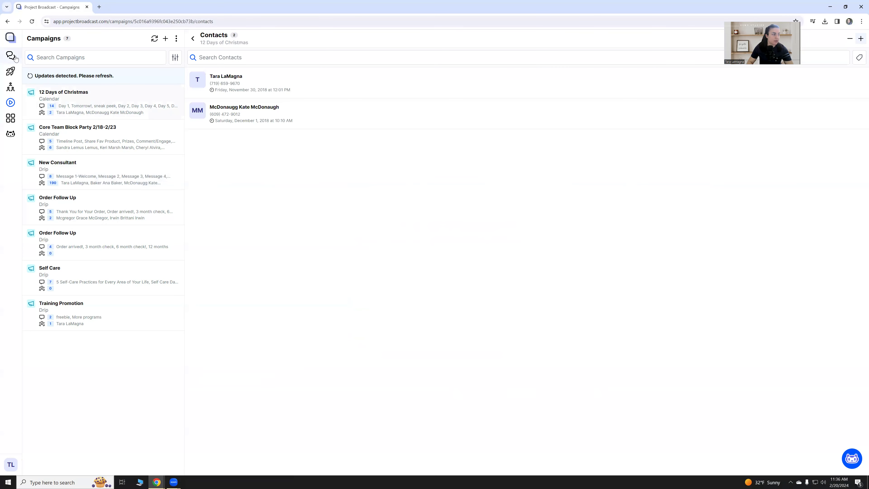
# - Go to Audience > Contacts to list all 7,234 contacts
pyautogui.moveTo(17, 60)
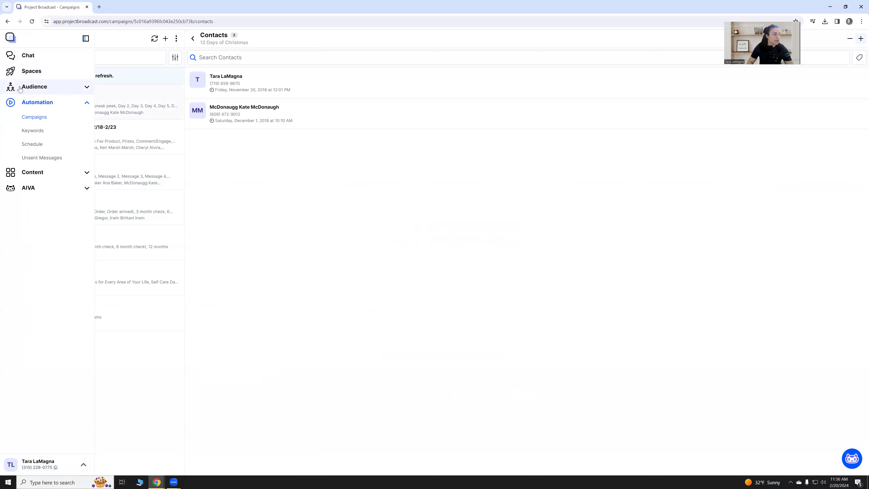
pyautogui.click(22, 88)
pyautogui.click(33, 102)
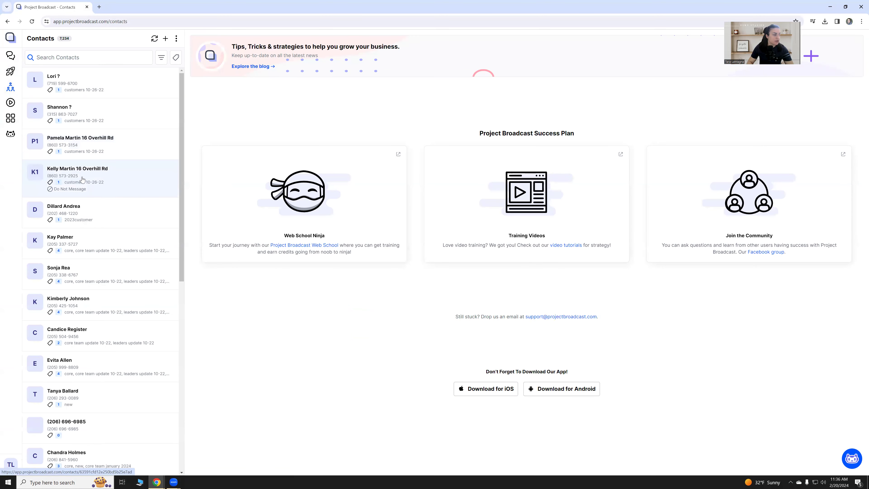
# - Open a contact's profile from the Contacts list and look through it
pyautogui.click(92, 177)
pyautogui.scroll(-3, 629, 218)
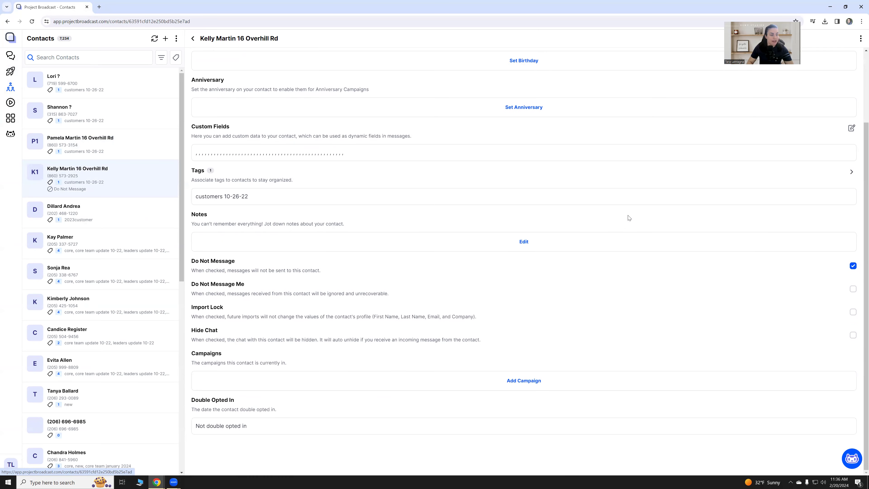
pyautogui.scroll(3, 539, 216)
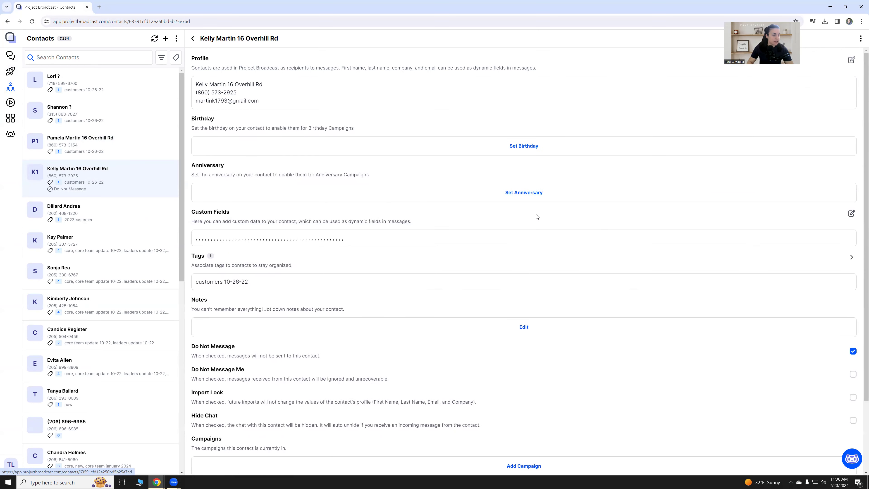
pyautogui.scroll(-3, 537, 217)
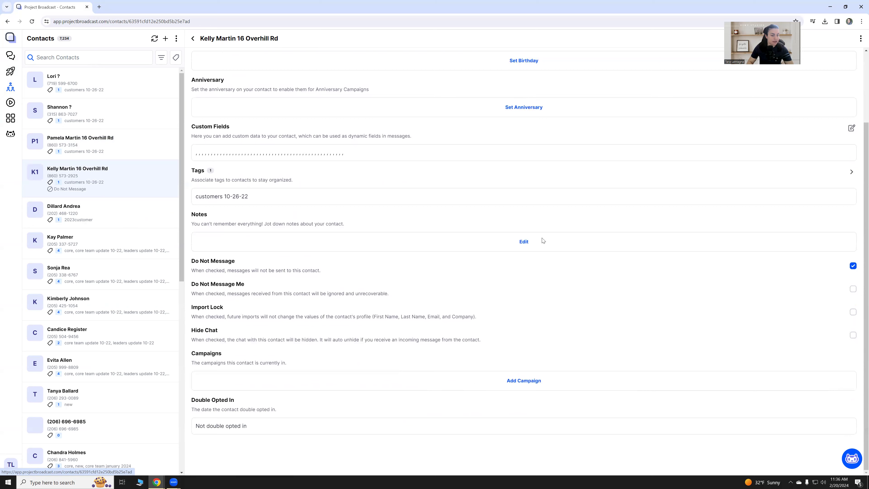
# - Check the contact's Add Campaign options without enrolling it, then expand the navigation menu
pyautogui.click(521, 384)
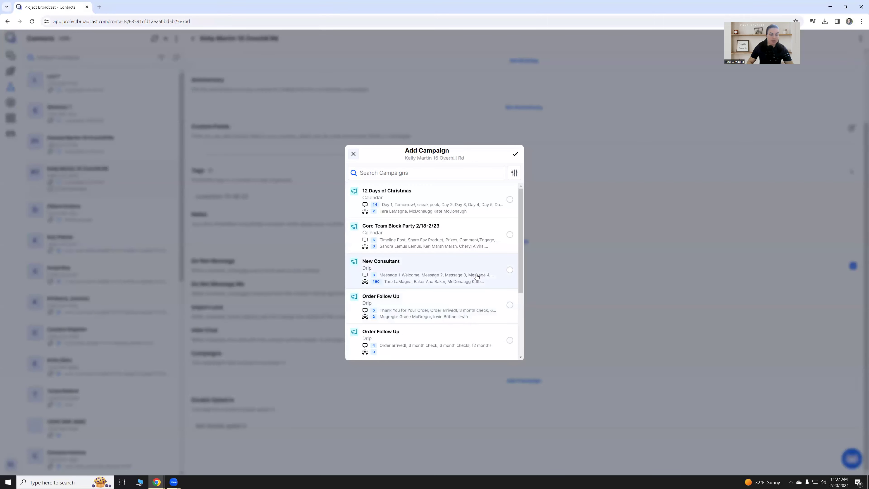
pyautogui.click(353, 154)
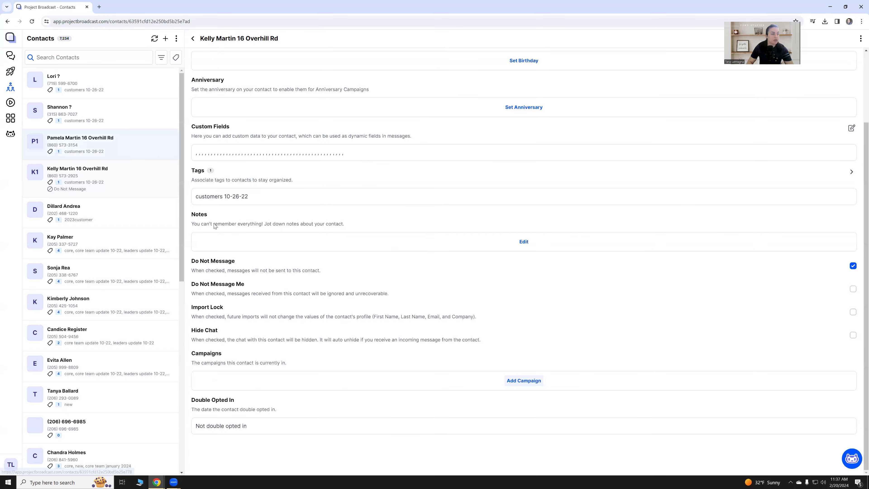
pyautogui.scroll(3, 220, 183)
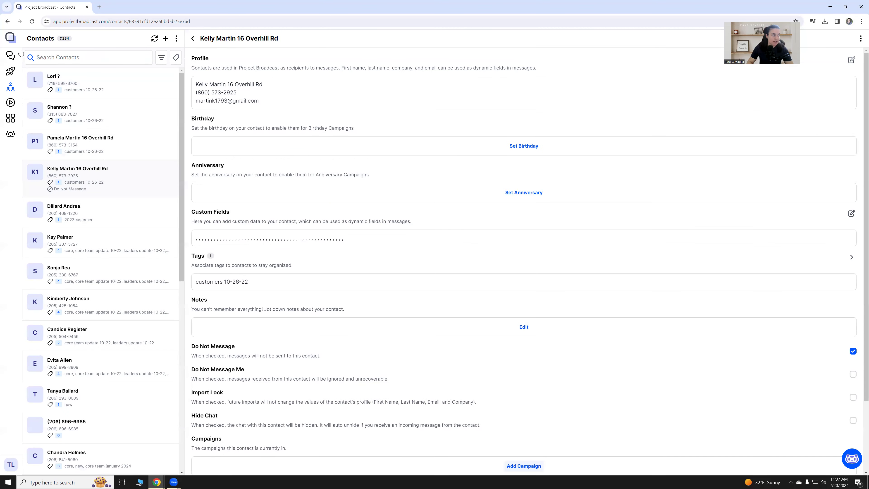
pyautogui.moveTo(14, 62)
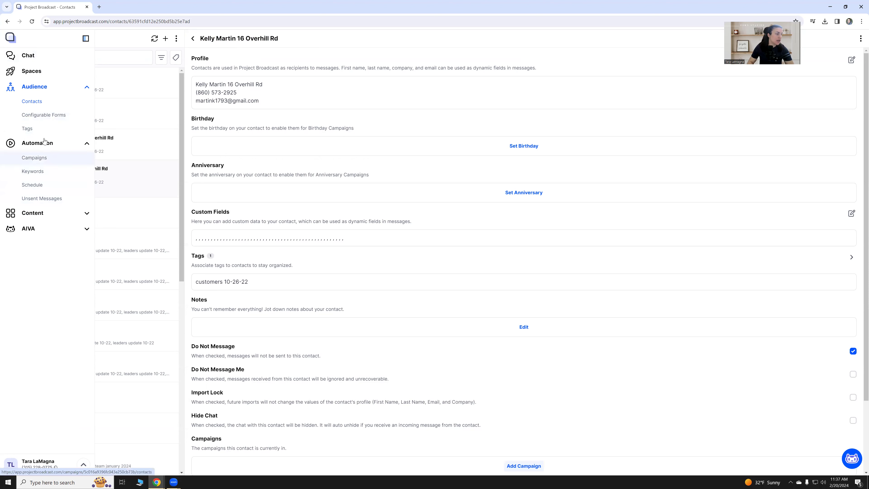
# - Go to Content > Landing Pages and browse the list of 32 landing pages
pyautogui.click(48, 217)
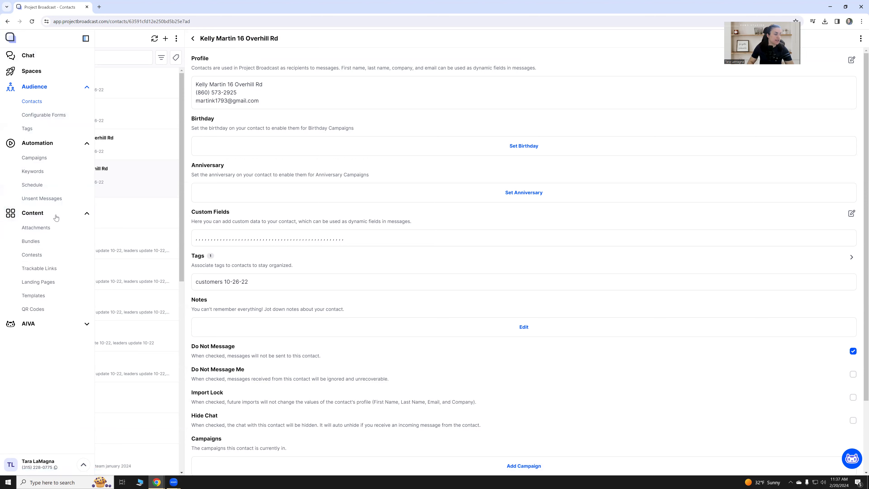
pyautogui.click(58, 284)
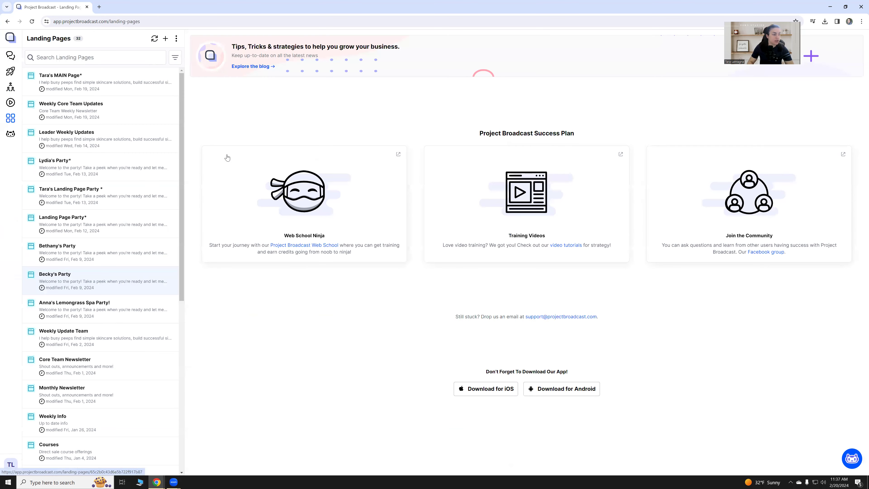
pyautogui.scroll(-5, 129, 239)
pyautogui.scroll(-6, 130, 239)
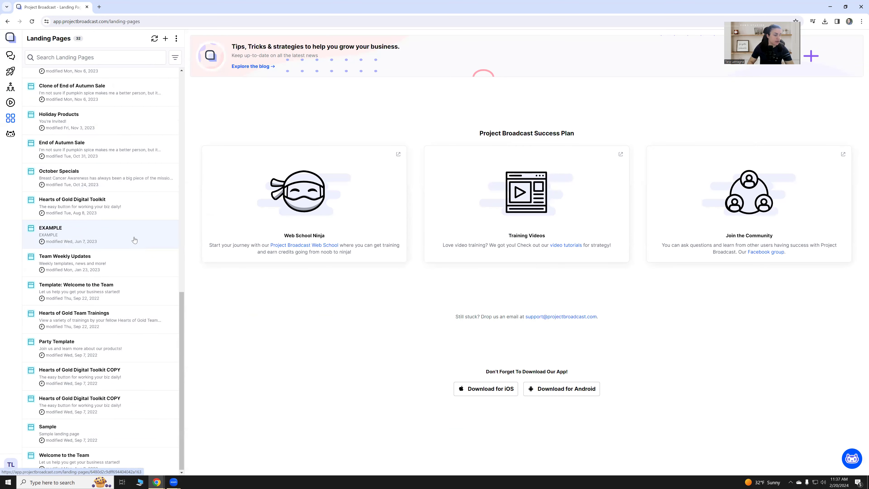
pyautogui.scroll(10, 140, 237)
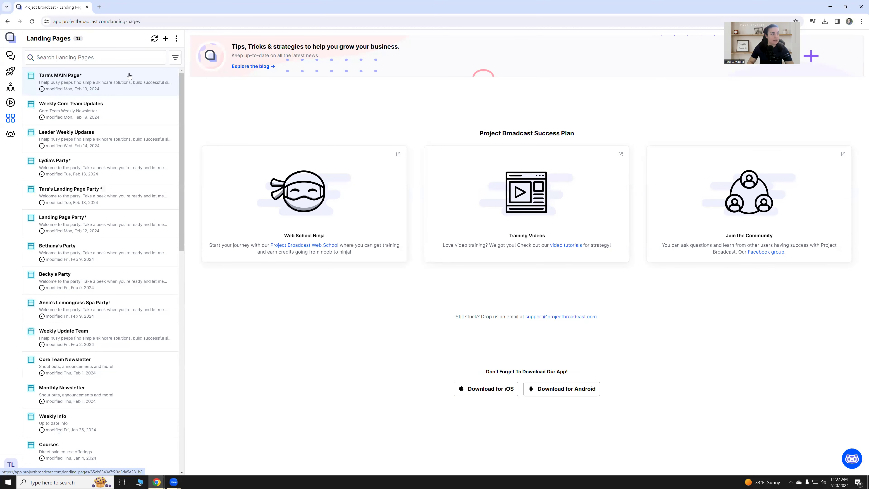
pyautogui.click(100, 7)
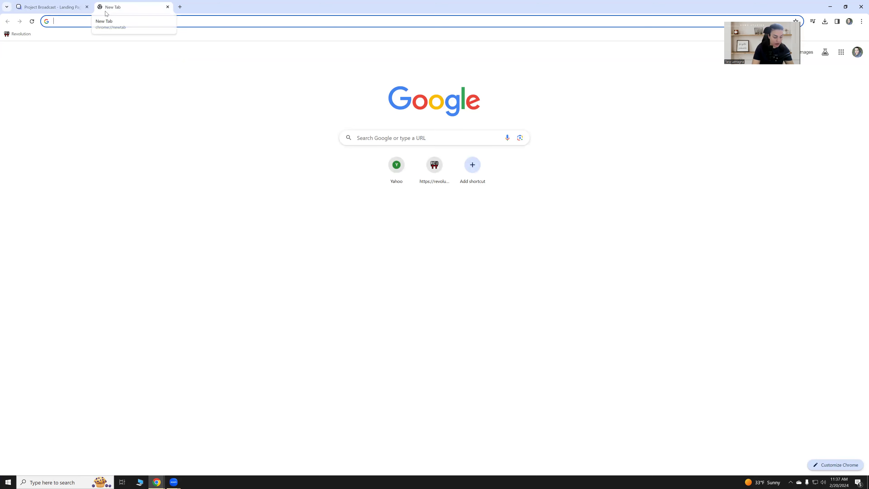
pyautogui.write('www.t')
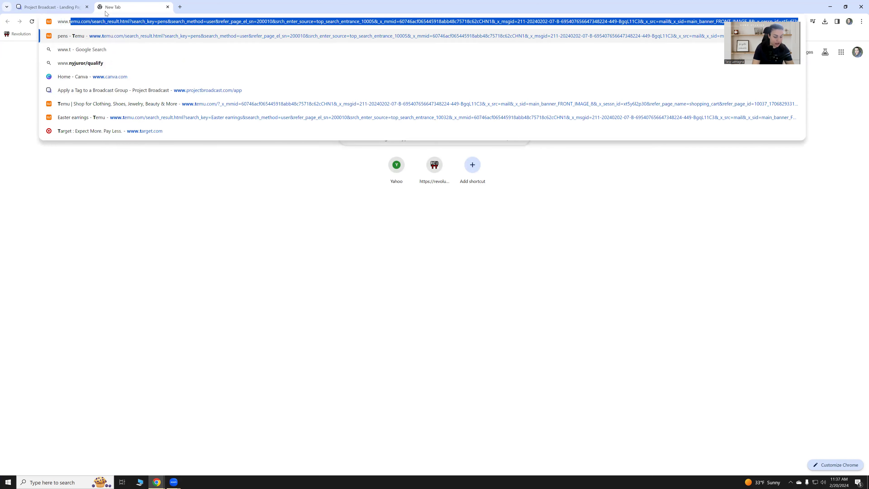
pyautogui.write('aralamagna.com')
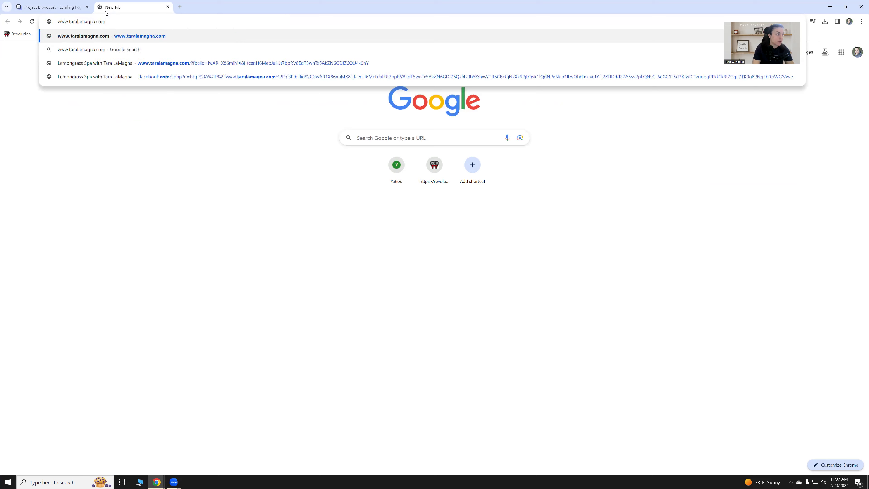
pyautogui.press('Return')
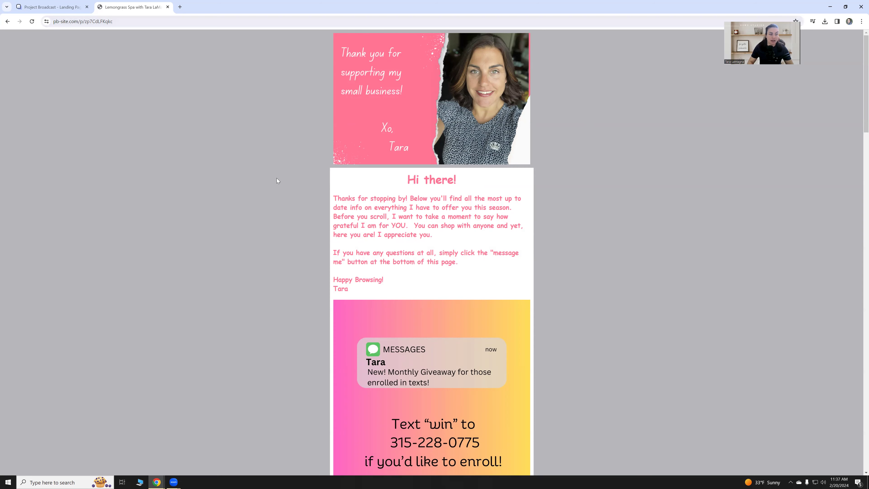
pyautogui.scroll(-1, 279, 165)
pyautogui.scroll(-4, 284, 156)
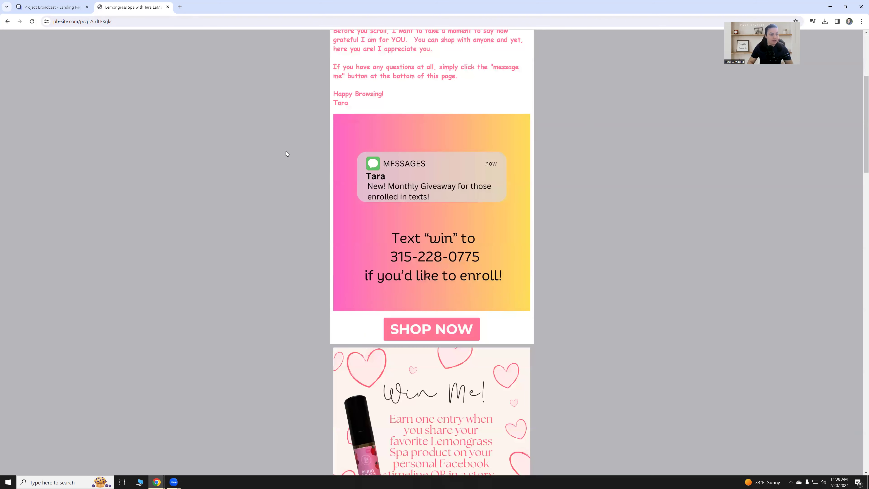
pyautogui.scroll(-3, 287, 153)
pyautogui.scroll(-3, 286, 152)
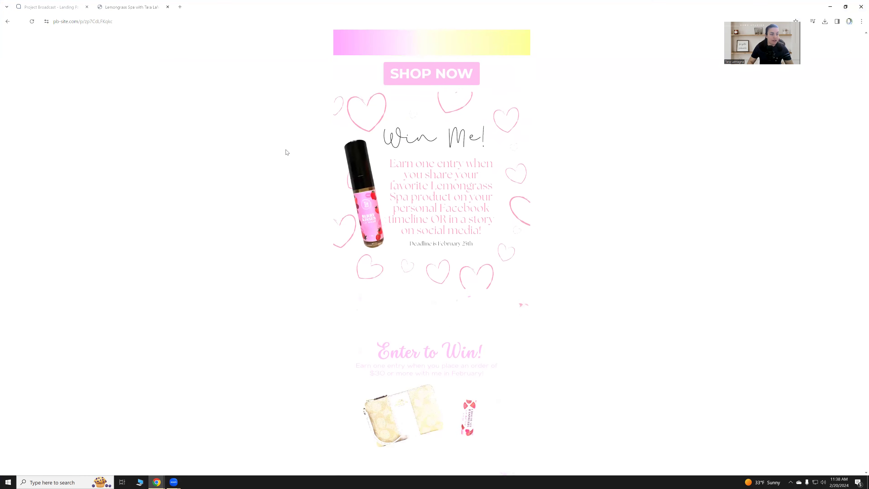
pyautogui.scroll(-1, 287, 152)
pyautogui.scroll(-3, 286, 152)
pyautogui.scroll(-3, 287, 152)
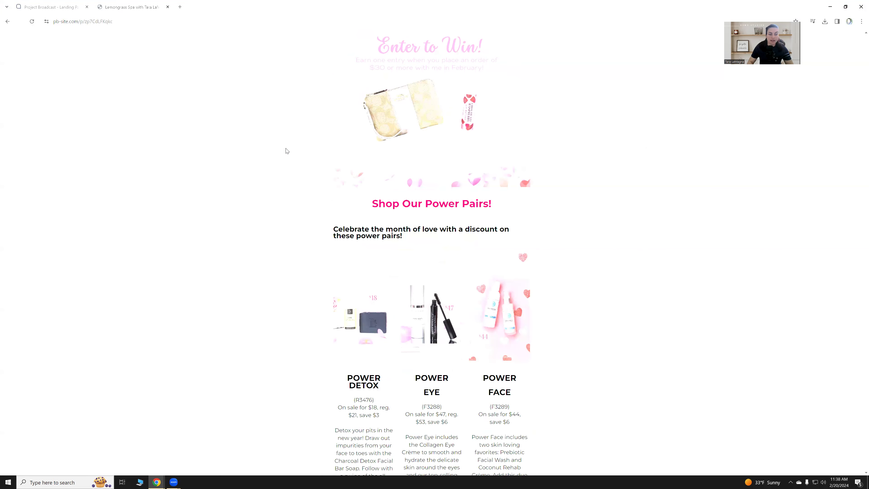
pyautogui.scroll(-6, 287, 151)
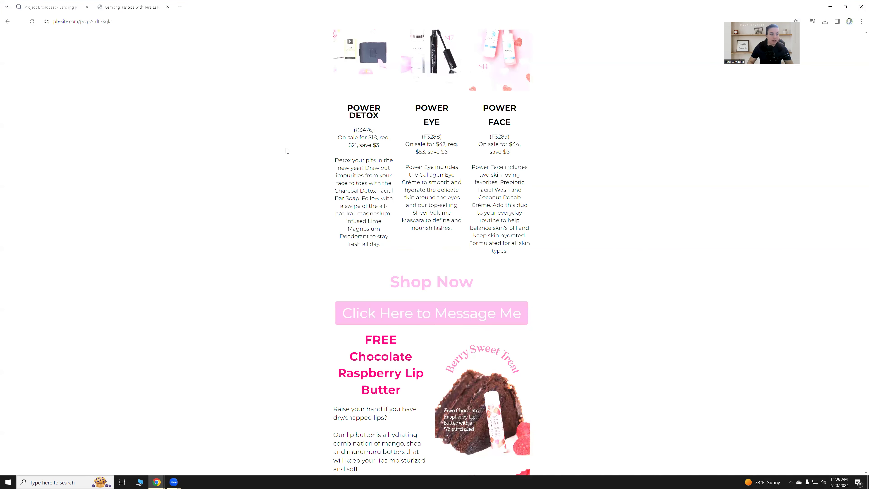
pyautogui.scroll(-6, 287, 151)
pyautogui.scroll(2, 273, 160)
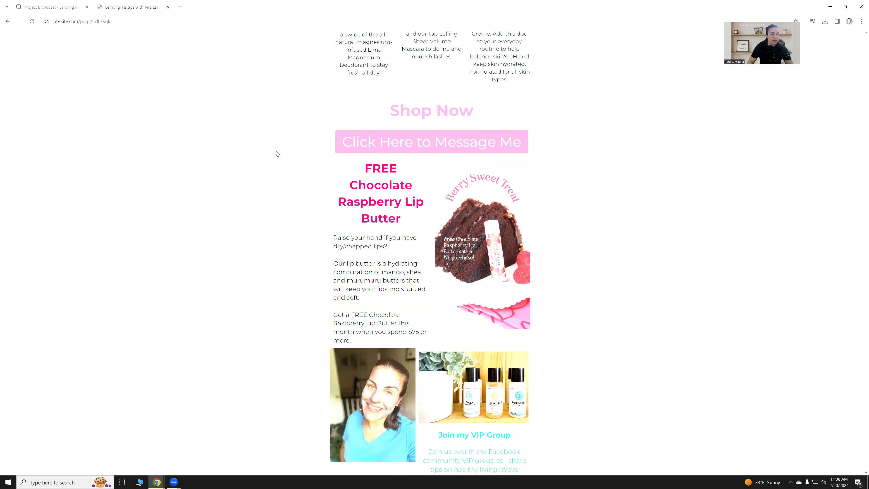
pyautogui.scroll(-1, 277, 154)
pyautogui.scroll(-4, 273, 157)
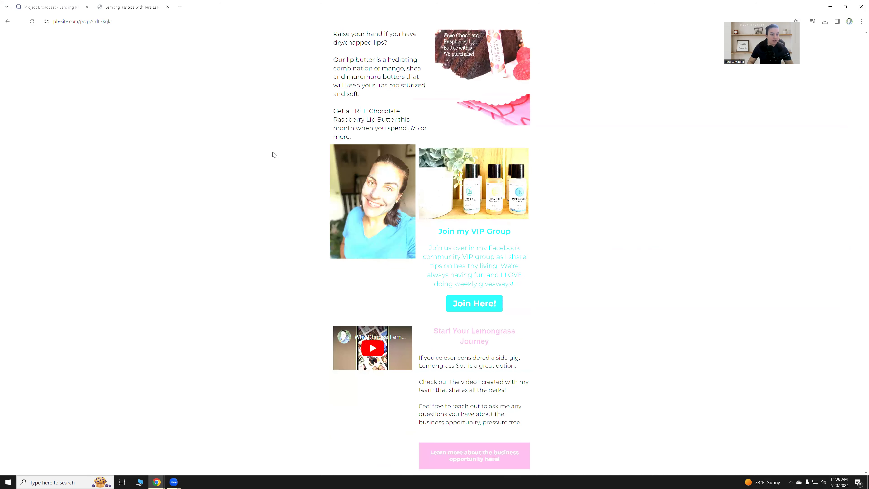
pyautogui.scroll(-3, 273, 154)
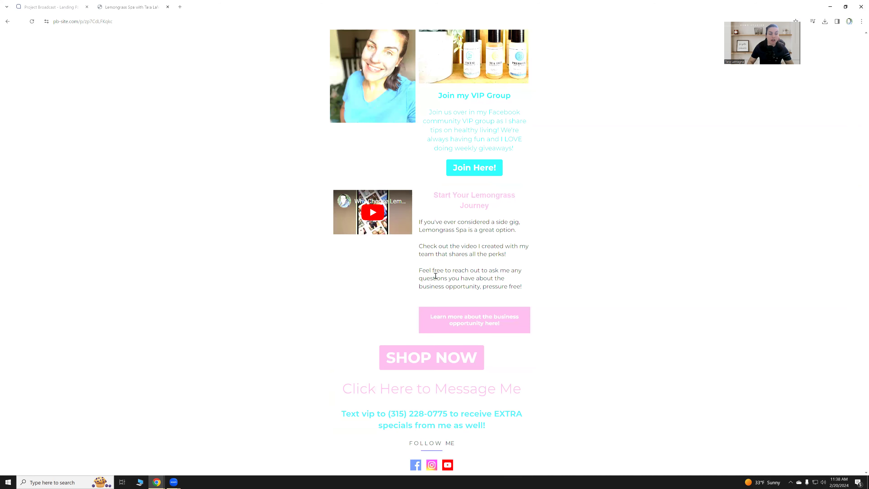
pyautogui.scroll(-1, 270, 246)
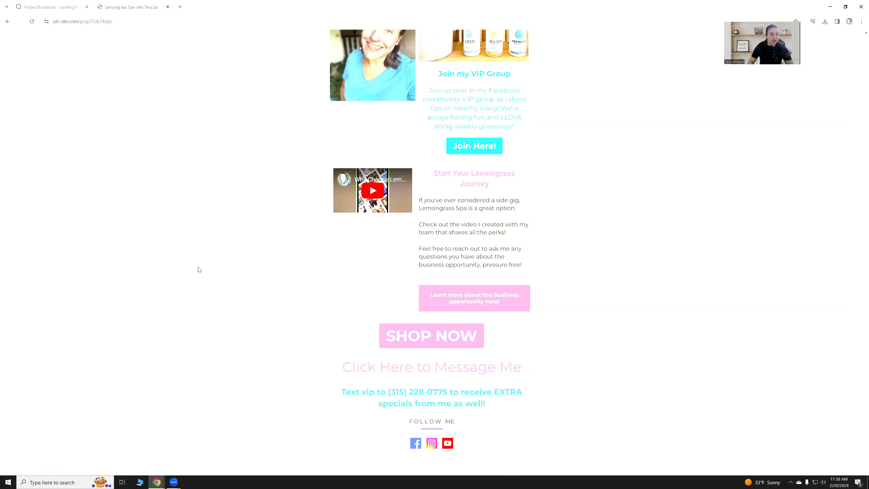
pyautogui.scroll(3, 235, 262)
pyautogui.scroll(10, 248, 245)
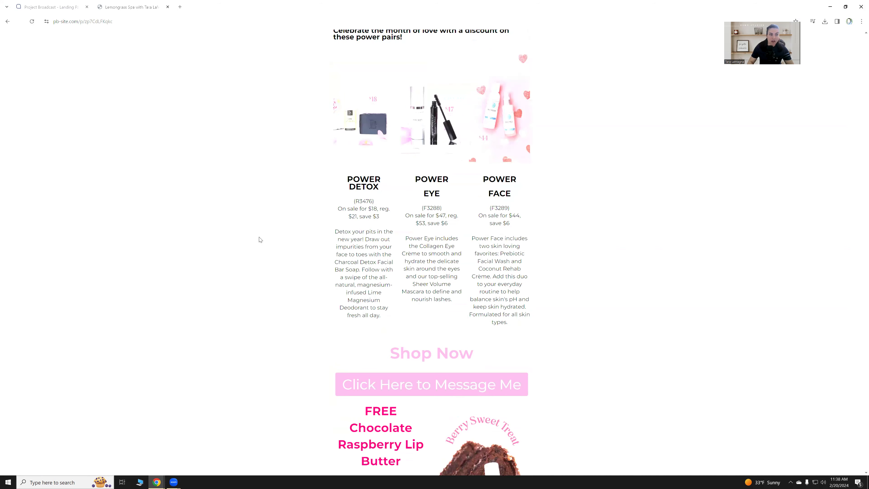
pyautogui.scroll(-15, 258, 240)
pyautogui.scroll(10, 262, 233)
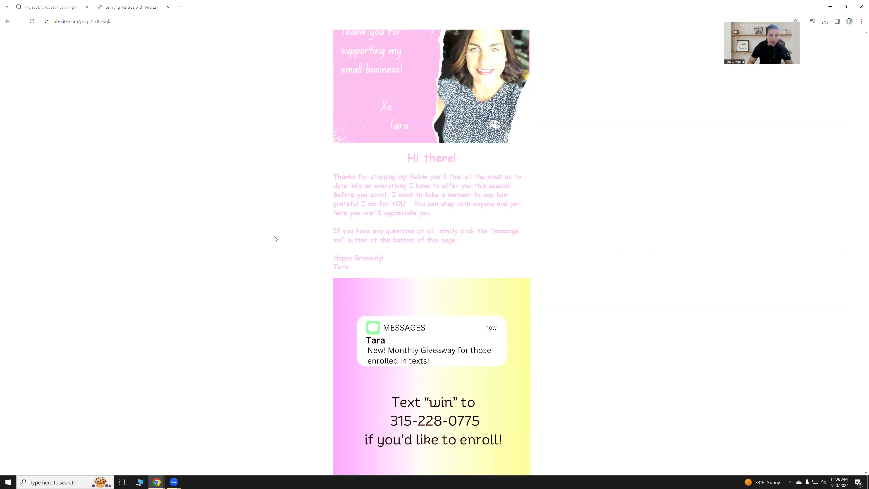
pyautogui.scroll(1, 282, 227)
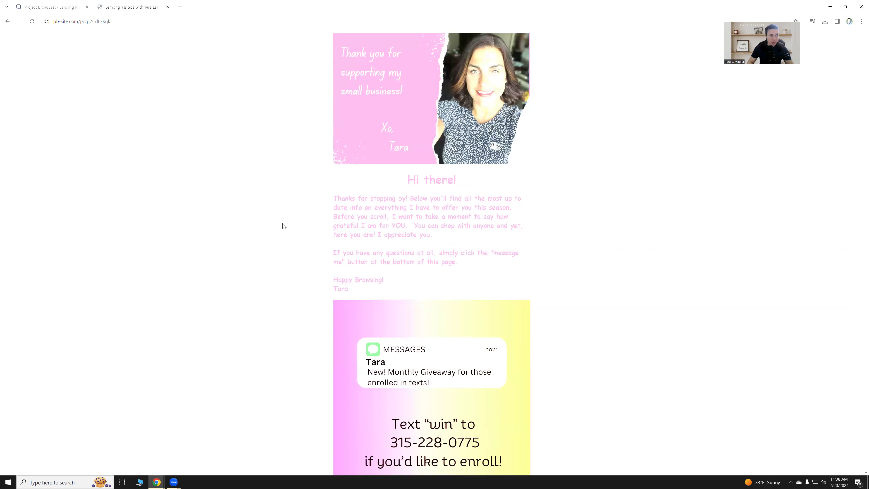
pyautogui.click(168, 7)
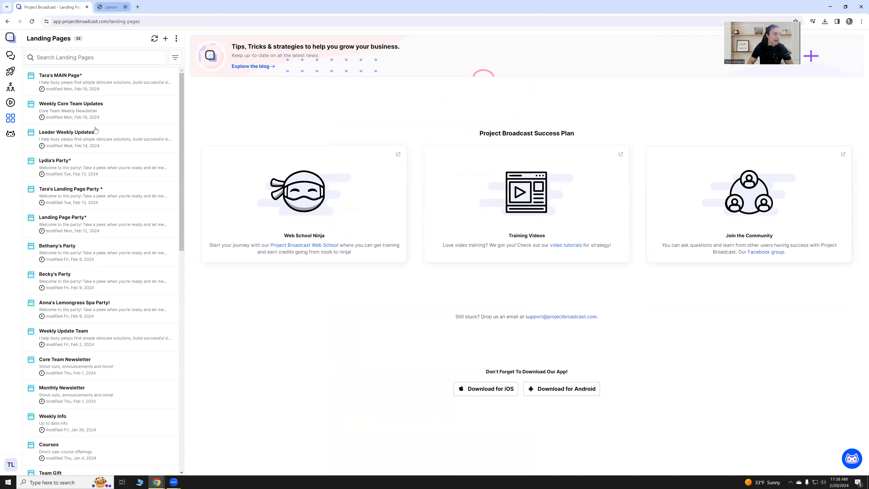
# - Open the Weekly Core Team Updates page's settings and load its URL in a new tab
pyautogui.click(87, 117)
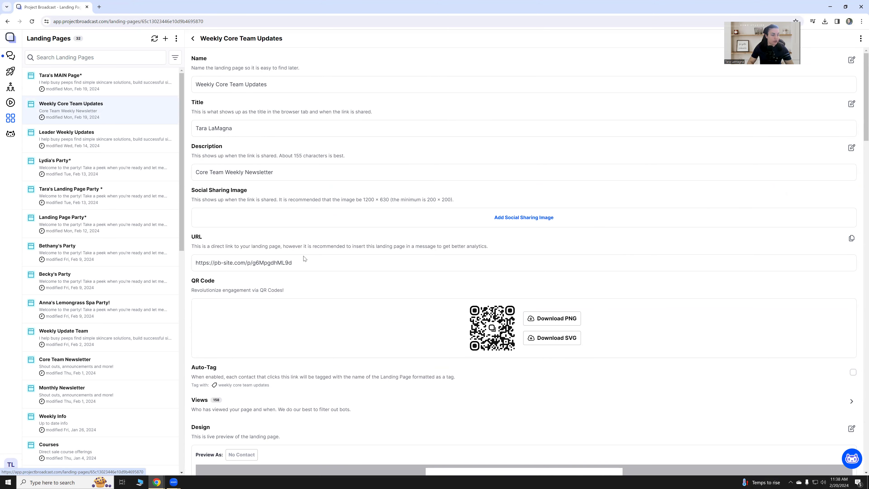
pyautogui.tripleClick(291, 263)
pyautogui.hotkey('ctrl', 'c')
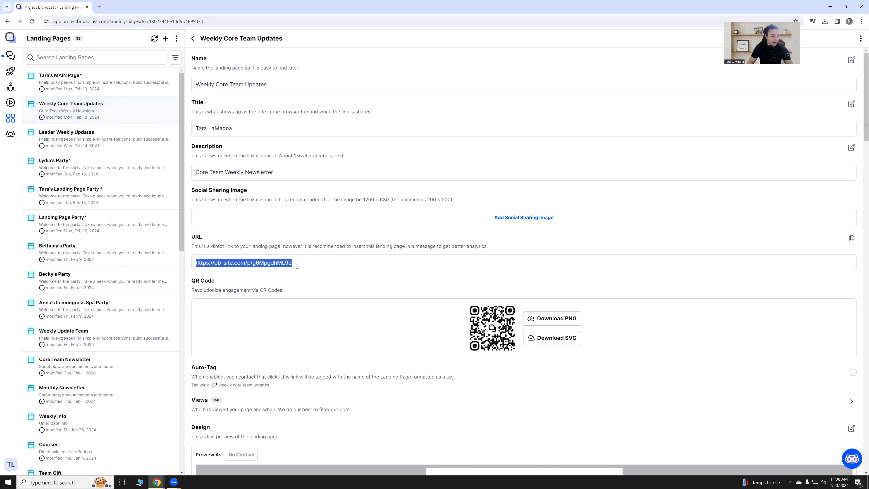
pyautogui.click(99, 8)
pyautogui.hotkey('ctrl', 'v')
pyautogui.press('Return')
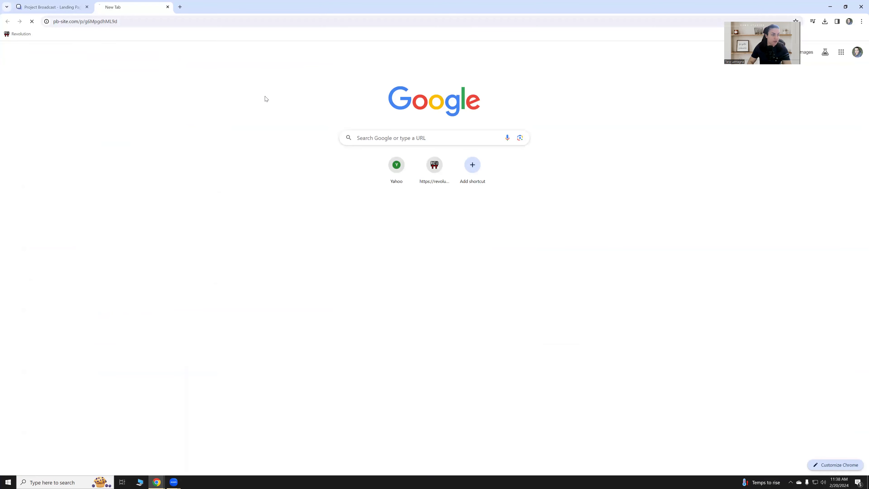
# - Scroll through the live newsletter, close the preview tab, and open Lydia's Party* details
pyautogui.scroll(-10, 553, 185)
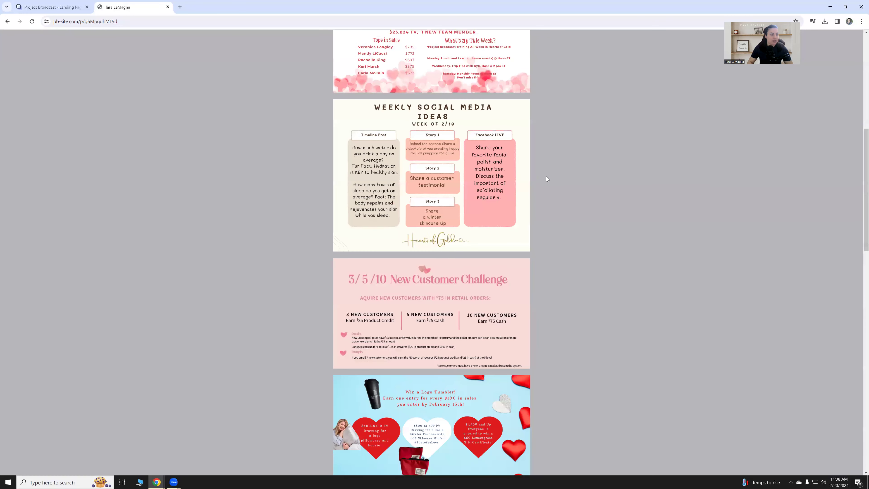
pyautogui.scroll(-10, 546, 178)
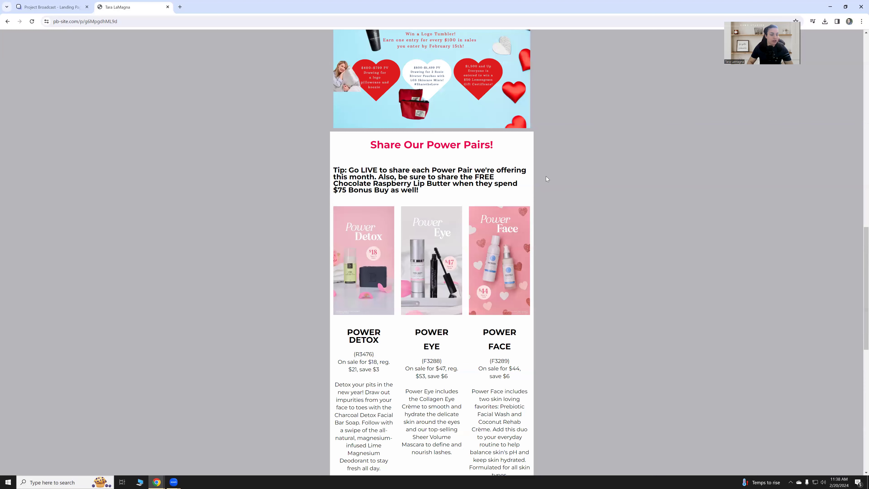
pyautogui.scroll(-12, 546, 179)
pyautogui.scroll(4, 545, 178)
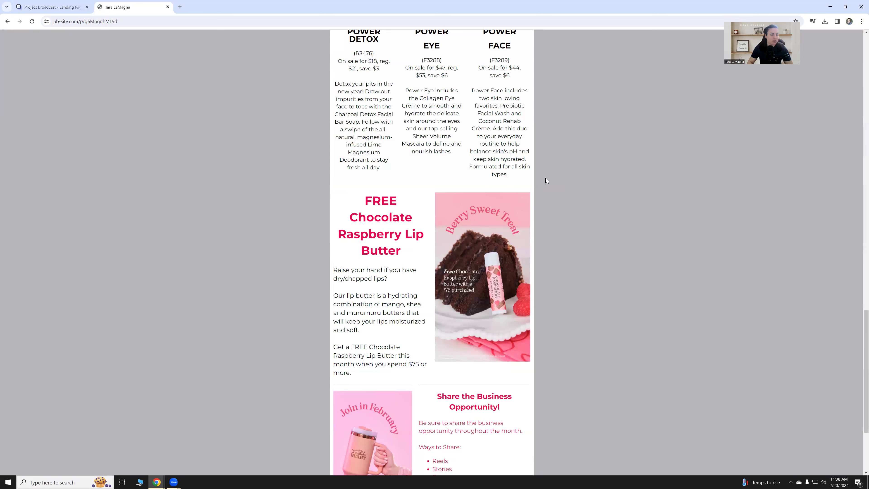
pyautogui.scroll(7, 544, 179)
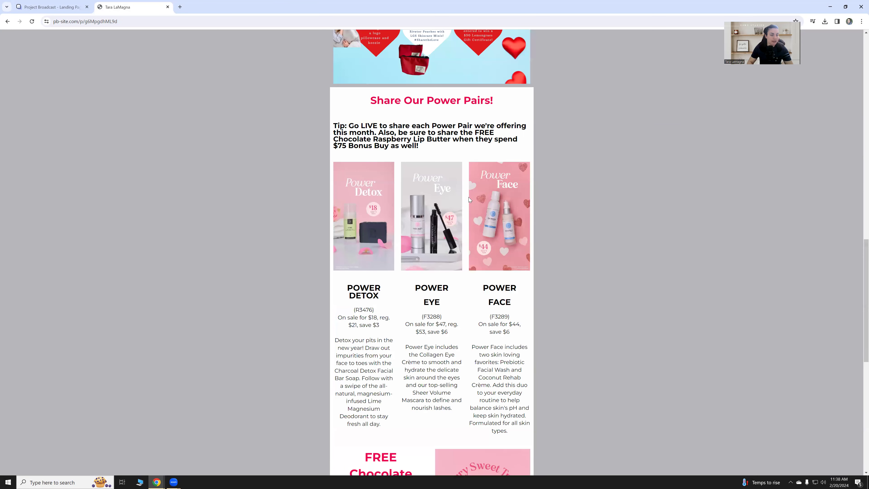
pyautogui.scroll(12, 478, 199)
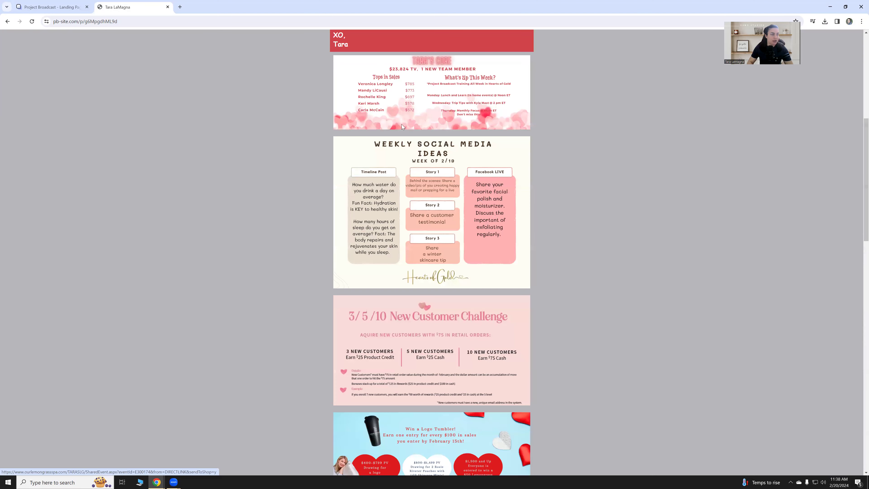
pyautogui.scroll(8, 401, 124)
pyautogui.hotkey('ctrl', 'w')
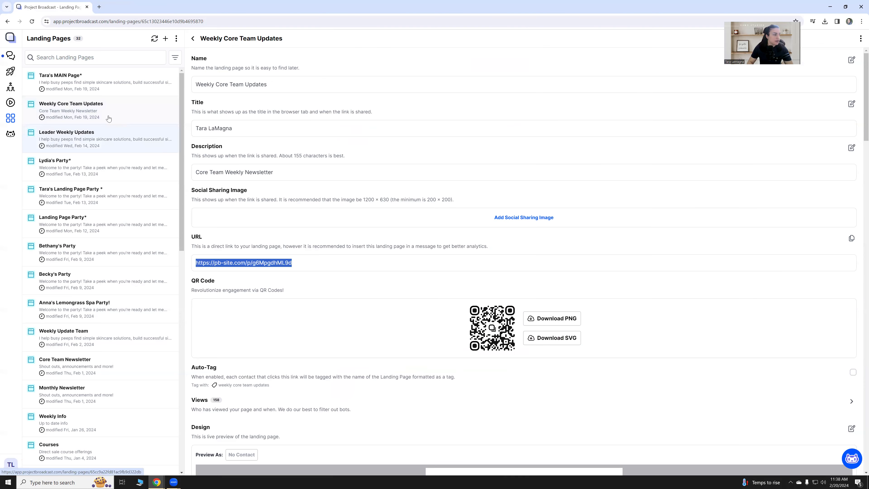
pyautogui.click(101, 171)
pyautogui.click(851, 238)
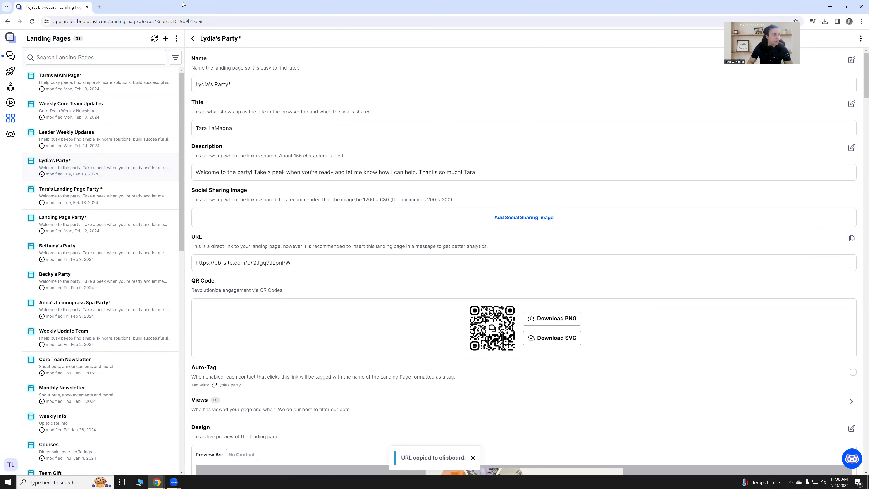
pyautogui.hotkey('ctrl', 't')
pyautogui.hotkey('ctrl', 'v')
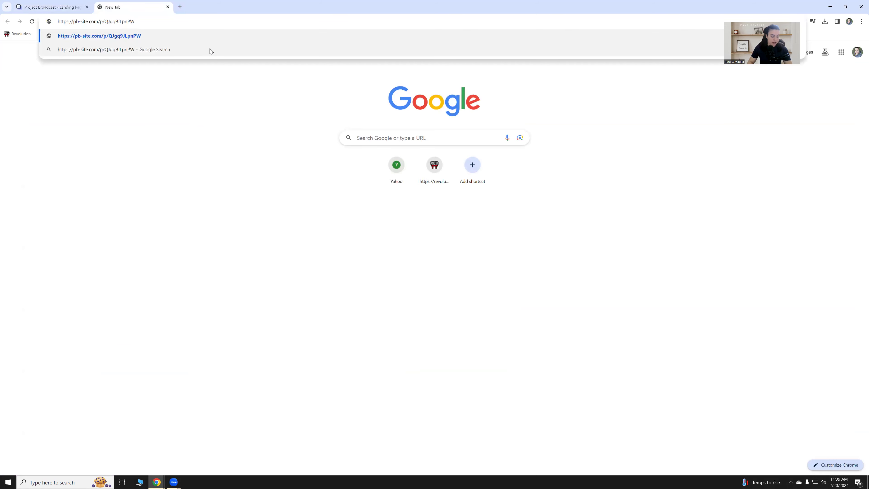
pyautogui.click(196, 36)
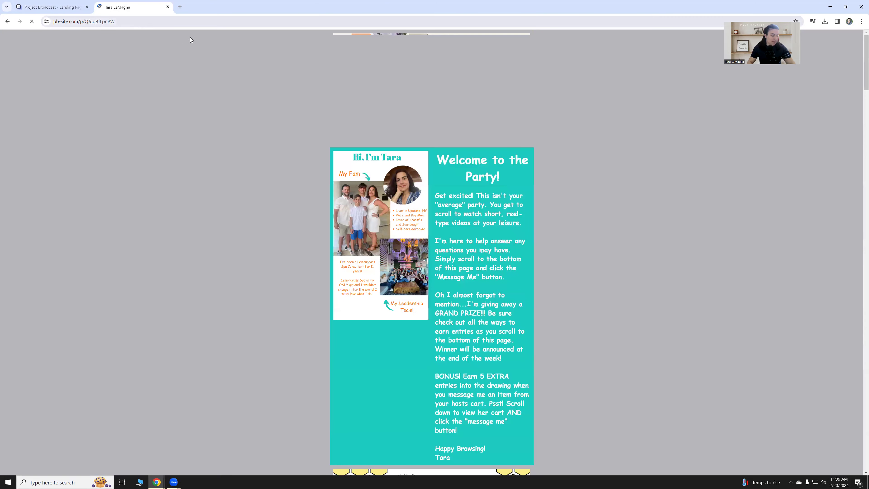
pyautogui.scroll(-8, 262, 140)
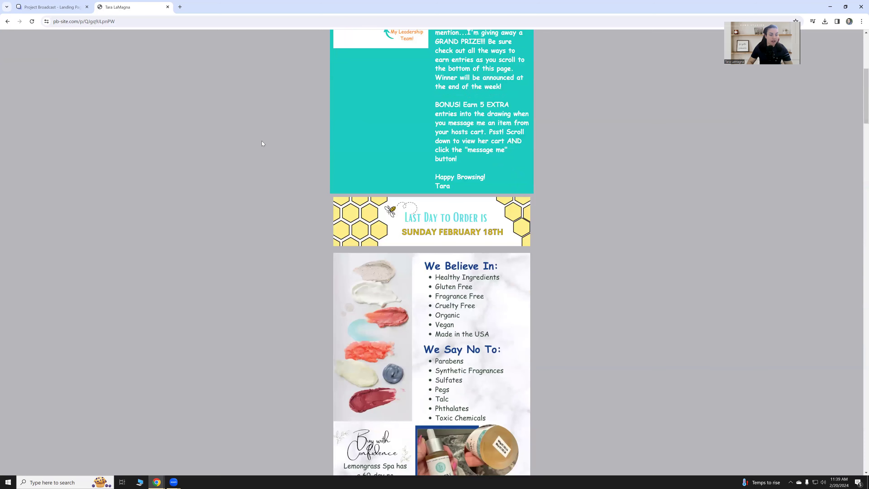
pyautogui.scroll(-6, 262, 141)
pyautogui.scroll(-6, 261, 141)
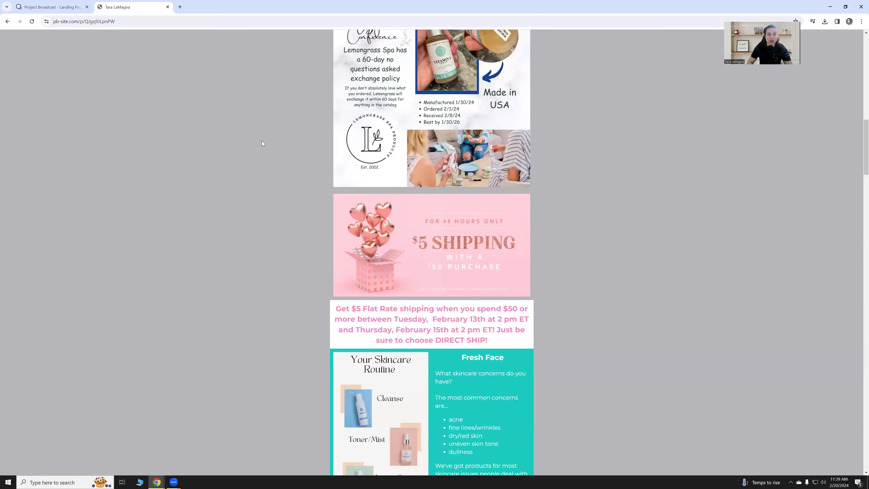
pyautogui.scroll(-10, 261, 141)
pyautogui.scroll(-10, 261, 141)
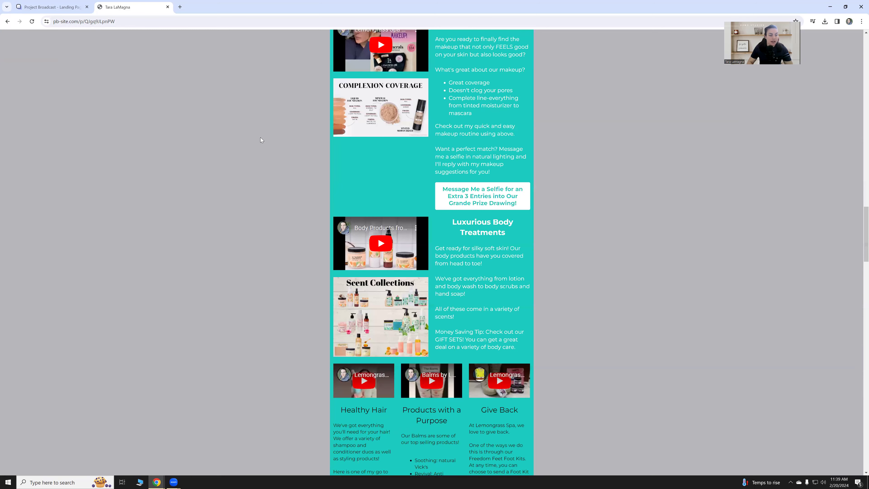
pyautogui.scroll(-10, 261, 142)
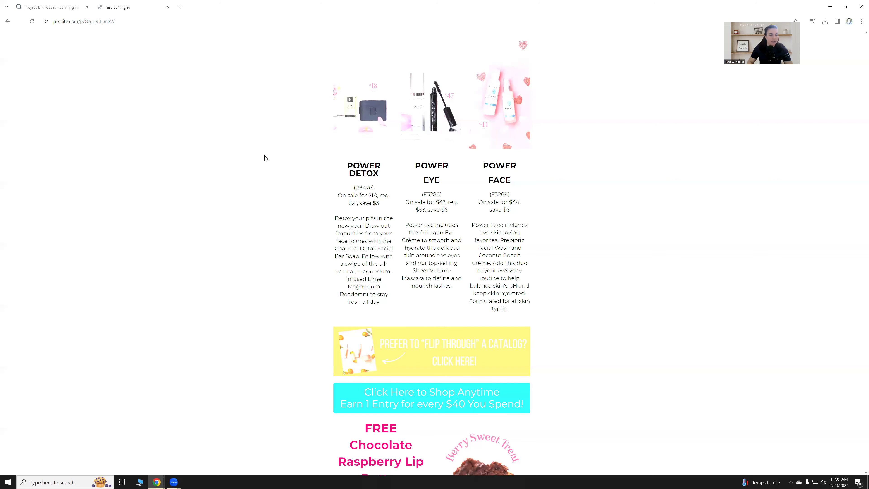
pyautogui.scroll(-10, 266, 158)
pyautogui.scroll(5, 267, 156)
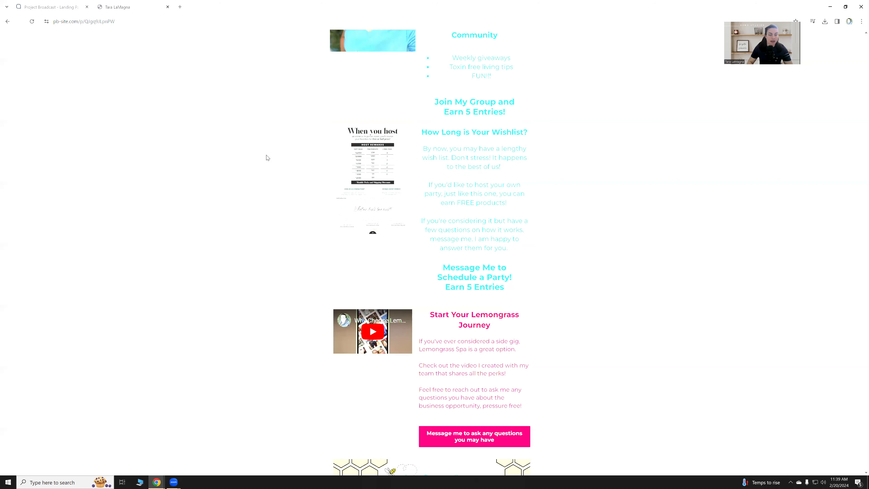
pyautogui.scroll(10, 269, 155)
pyautogui.scroll(10, 269, 155)
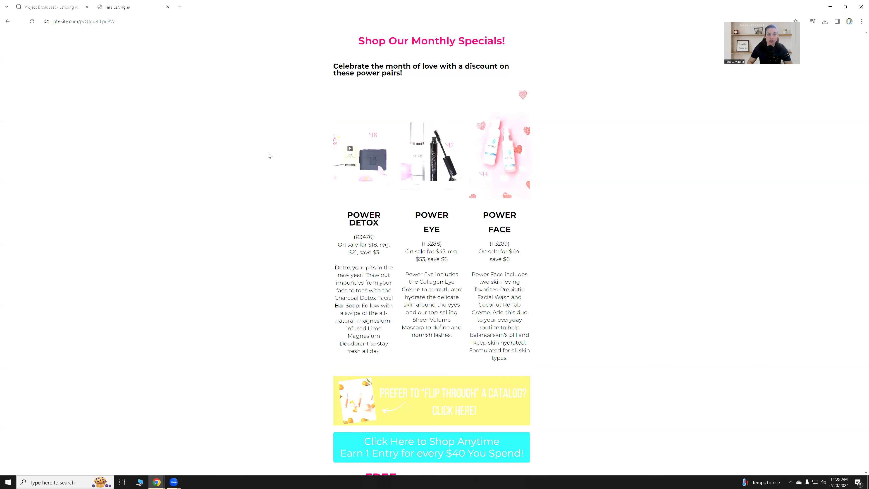
pyautogui.scroll(-15, 268, 155)
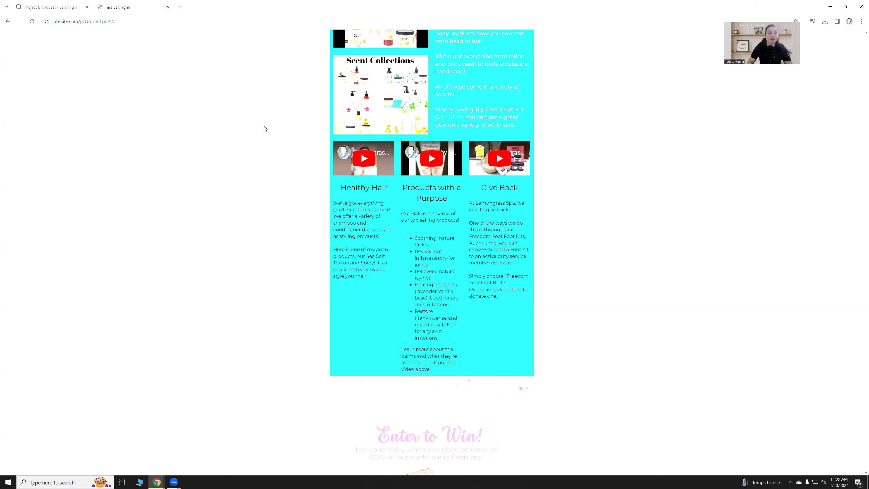
pyautogui.scroll(9, 263, 127)
pyautogui.scroll(8, 261, 123)
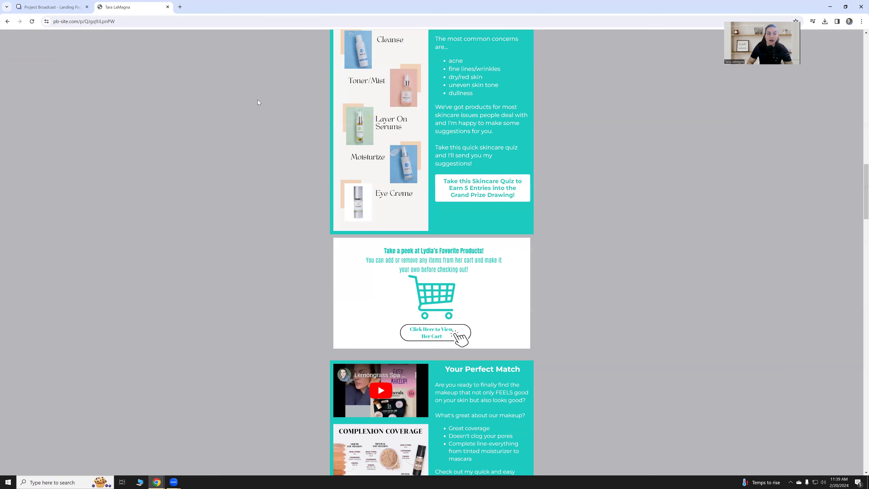
pyautogui.scroll(8, 268, 105)
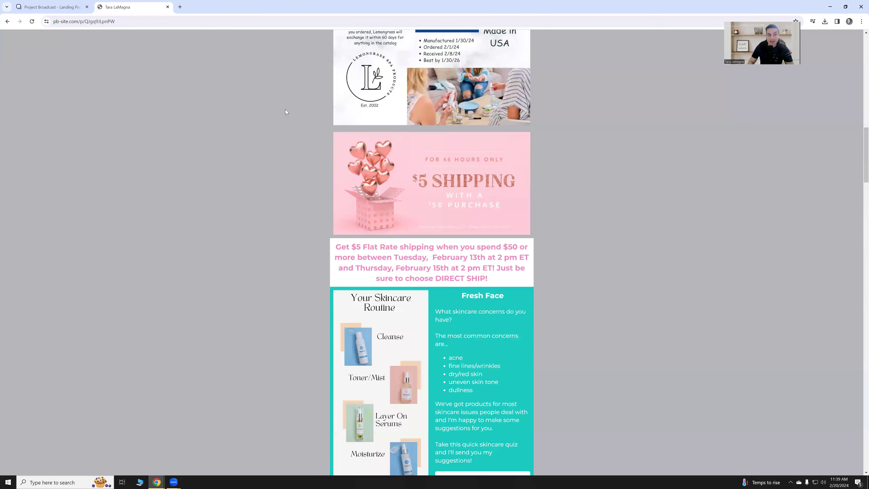
pyautogui.scroll(11, 286, 110)
pyautogui.scroll(10, 286, 110)
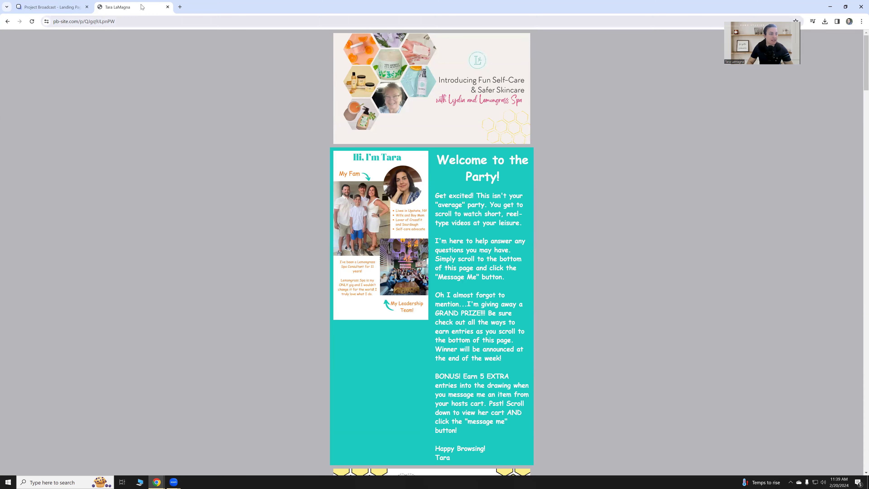
pyautogui.scroll(-5, 342, 141)
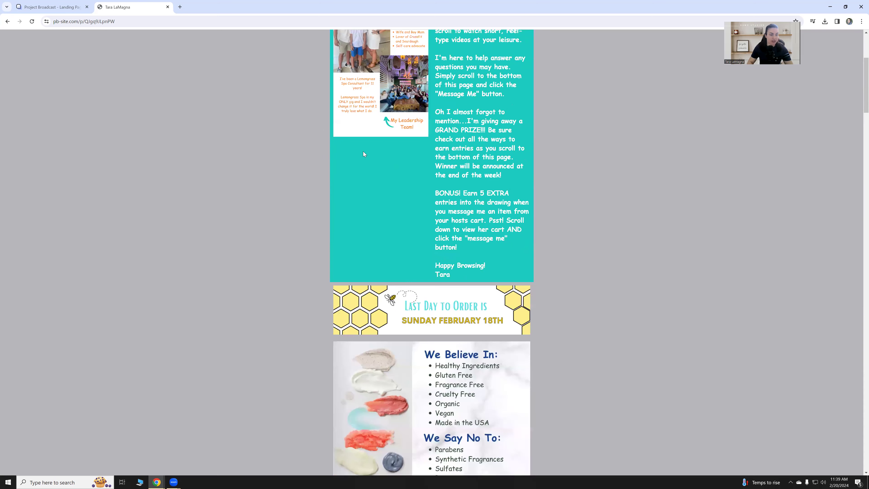
pyautogui.scroll(-15, 311, 129)
pyautogui.scroll(-6, 168, 10)
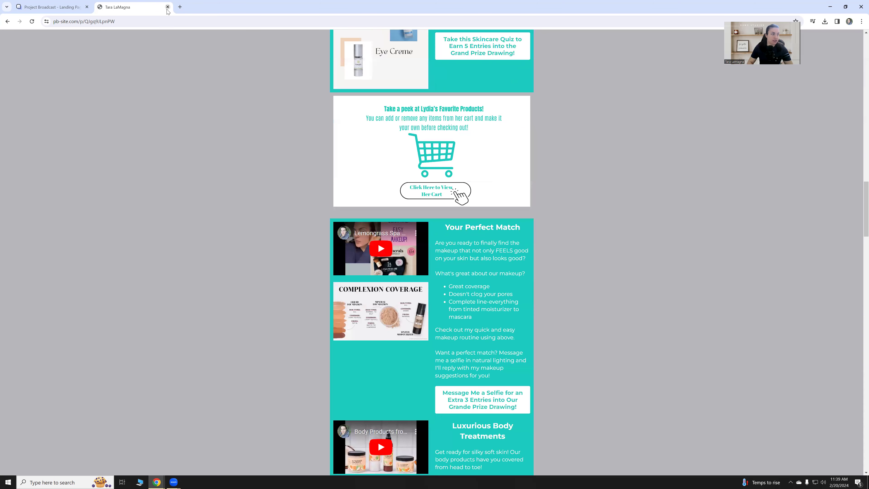
pyautogui.click(167, 7)
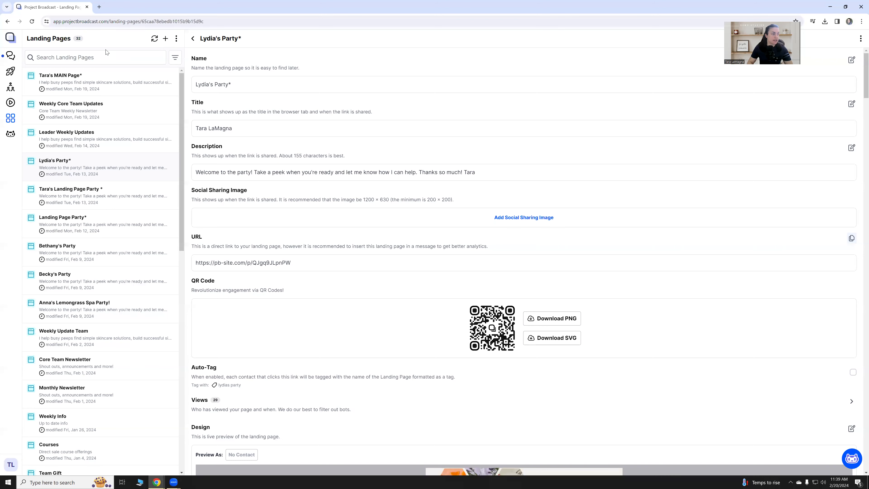
# - Start a new landing page named 'Test' with the placeholder title 'Test'
pyautogui.click(165, 39)
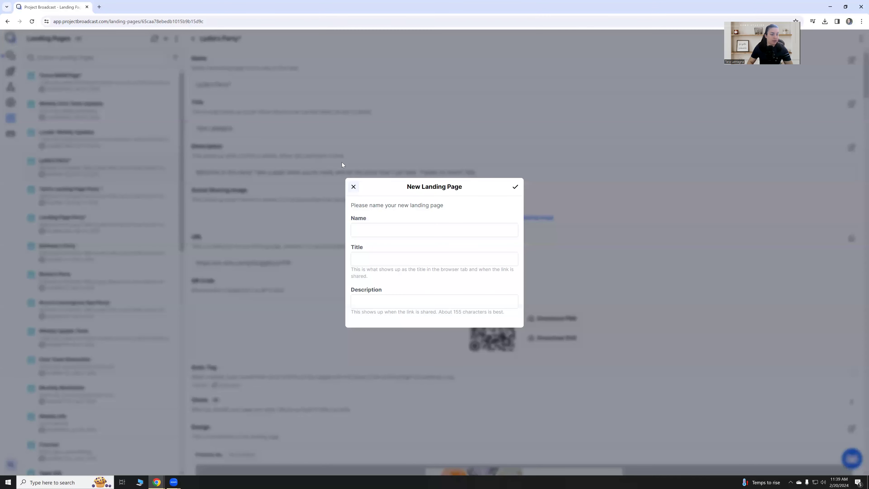
pyautogui.click(387, 227)
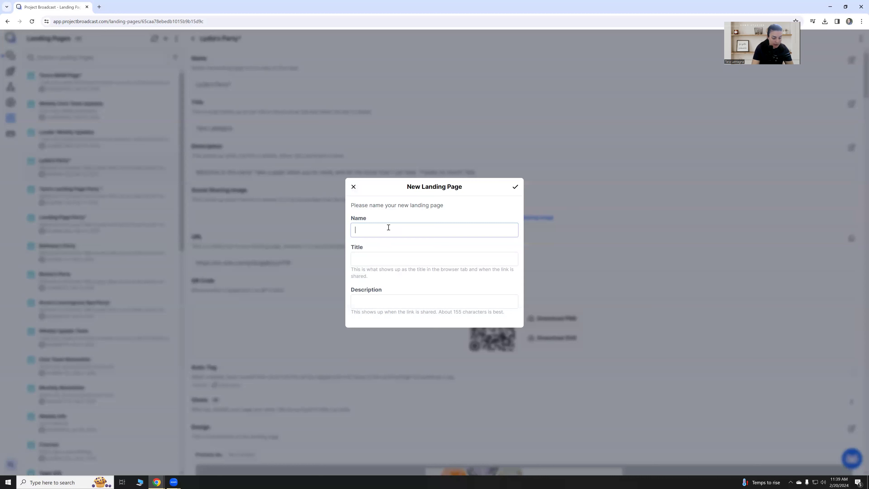
pyautogui.write('Test')
pyautogui.click(385, 260)
pyautogui.write('Test')
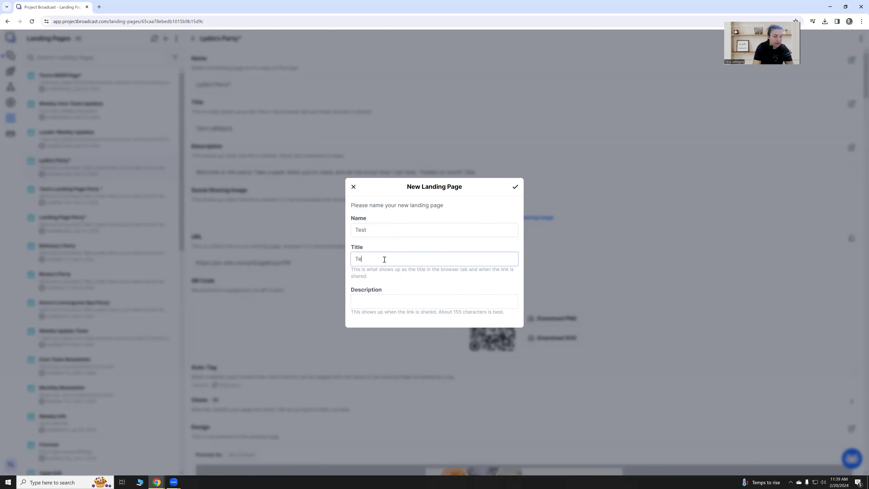
pyautogui.click(382, 303)
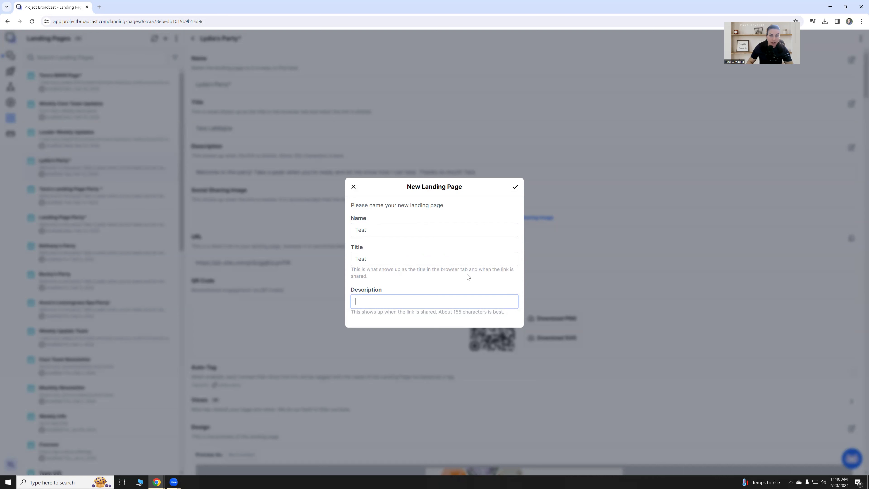
# - Replace the page title with the owner's full name
pyautogui.click(397, 261)
pyautogui.doubleClick(399, 264)
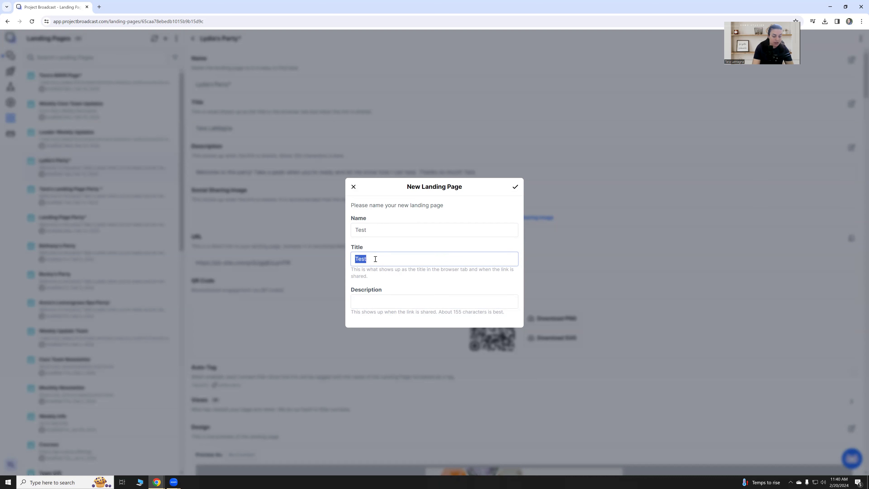
pyautogui.write('Lyd')
pyautogui.write('Tara ')
pyautogui.write('LaNa')
pyautogui.press('BackSpace')
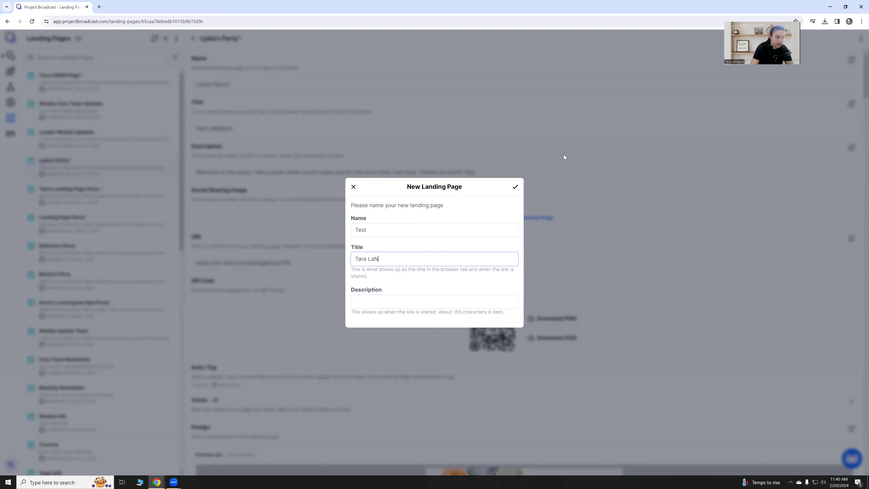
pyautogui.press('BackSpace')
pyautogui.write('Magna')
# - Describe it as 'Learn more about non toxic skincare, hair care and makeup!' and create the page
pyautogui.click(478, 301)
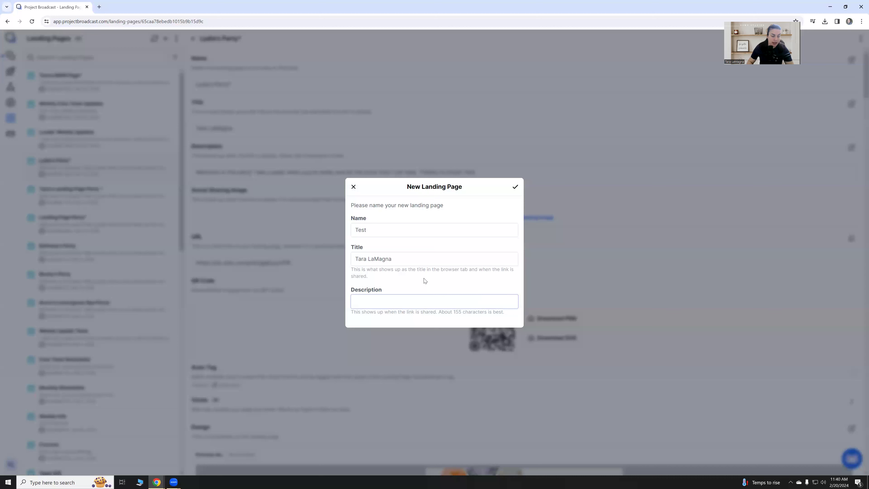
pyautogui.write('Learn more about non toxic')
pyautogui.write('ski')
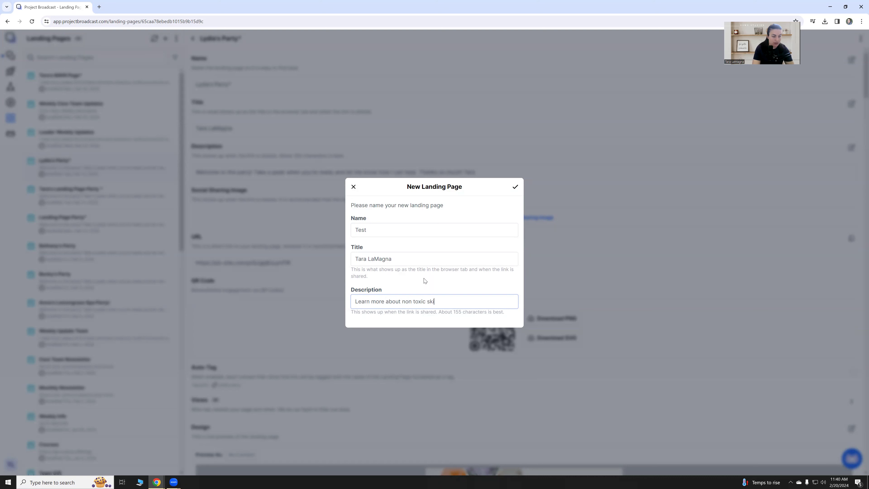
pyautogui.write('ncare, hair care andd')
pyautogui.press('BackSpace')
pyautogui.write('makeup!')
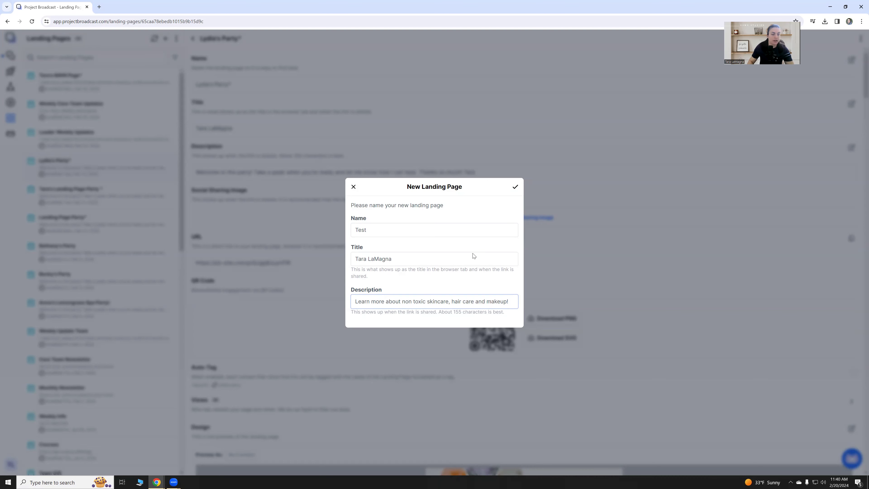
pyautogui.click(515, 187)
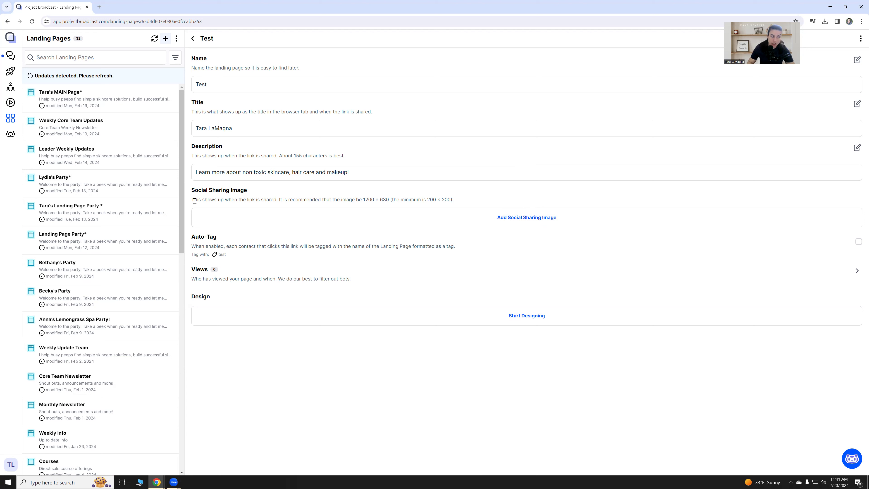
# - Highlight the recommended 1200 × 630 Social Sharing Image size, then open a blank browser tab
pyautogui.moveTo(193, 199); pyautogui.dragTo(296, 200)
pyautogui.click(289, 199)
pyautogui.moveTo(365, 201)
pyautogui.mouseDown()
pyautogui.moveTo(386, 200)
pyautogui.moveTo(361, 199)
pyautogui.mouseUp()
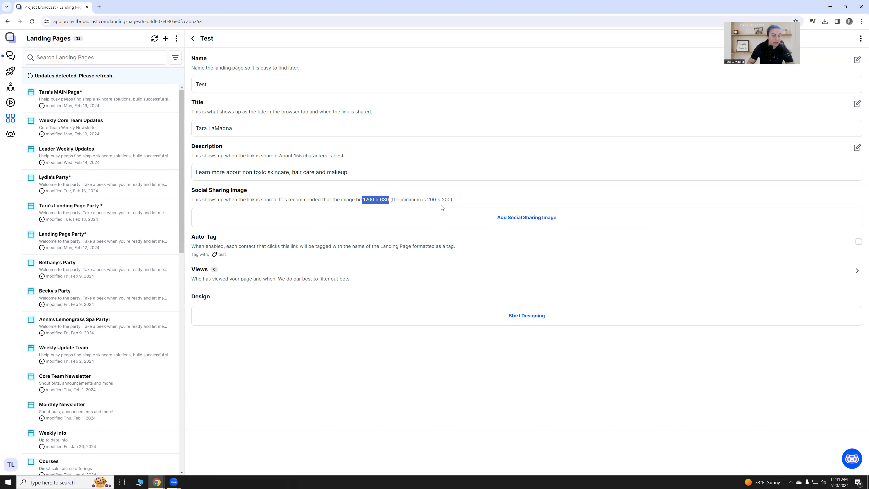
pyautogui.click(99, 7)
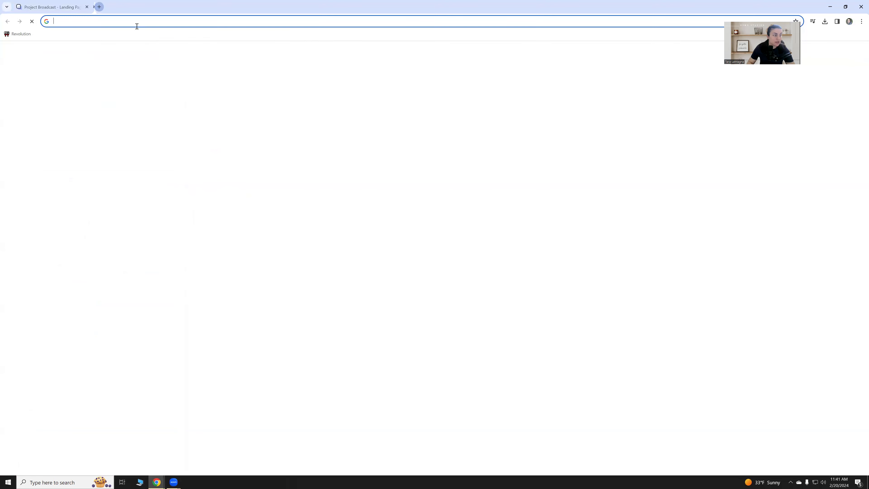
# - Go to canva.com and search its templates for 1200x630
pyautogui.write('canva.com')
pyautogui.press('Return')
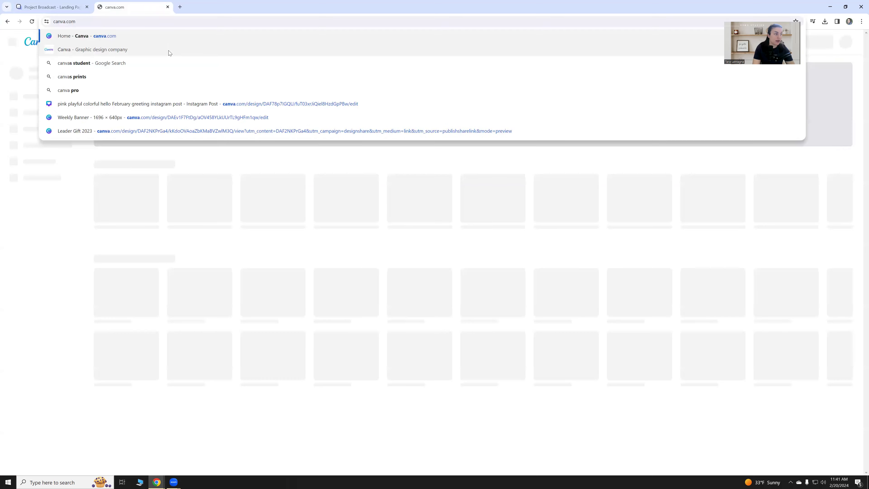
pyautogui.moveTo(169, 55)
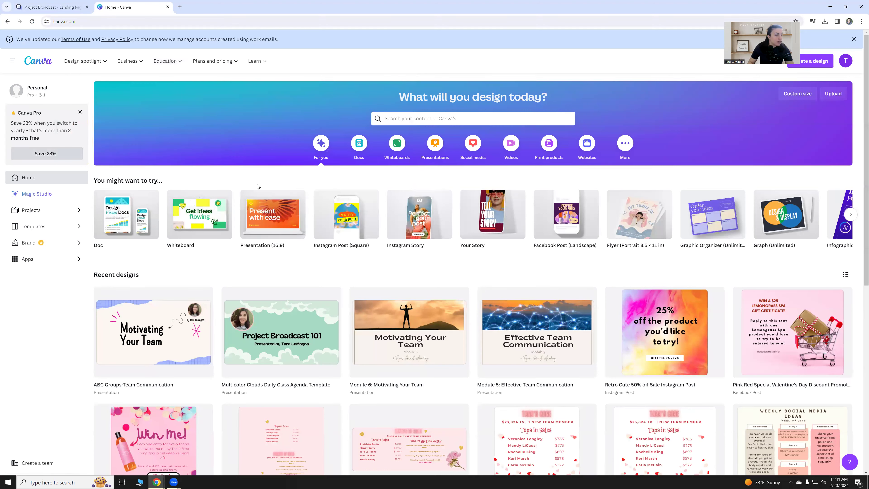
pyautogui.click(456, 118)
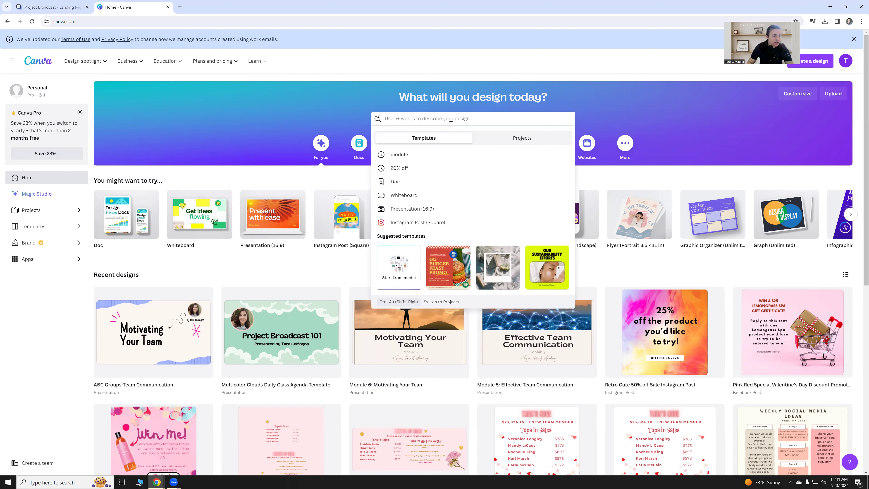
pyautogui.click(53, 7)
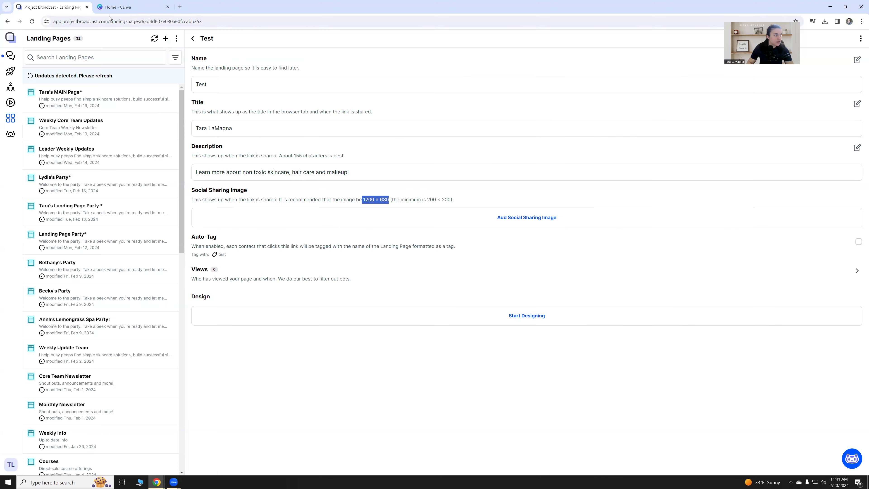
pyautogui.click(128, 12)
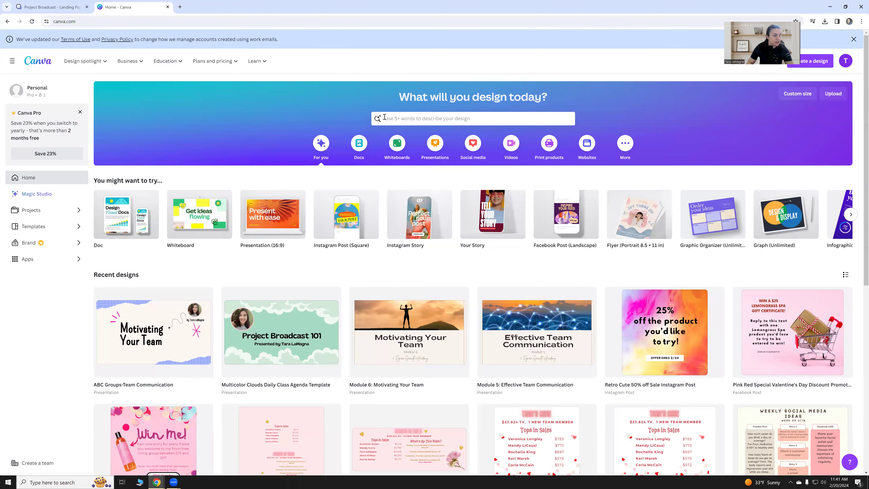
pyautogui.click(403, 118)
pyautogui.write('1200')
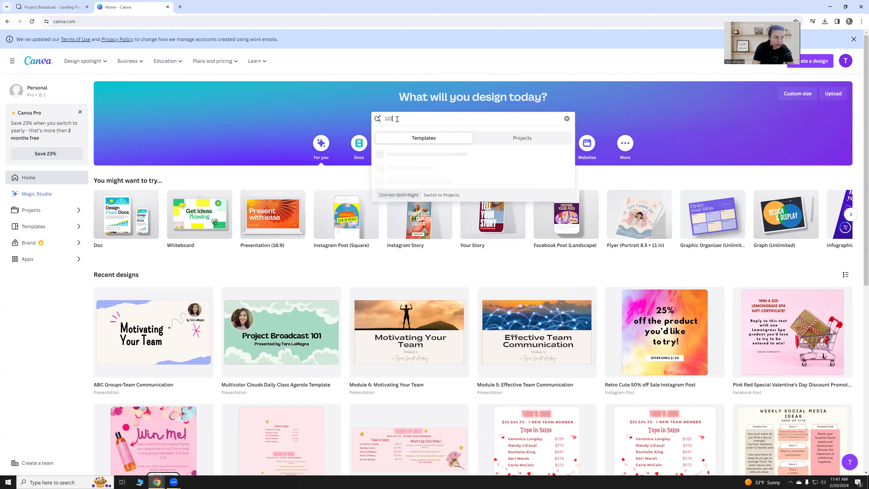
pyautogui.write('x630')
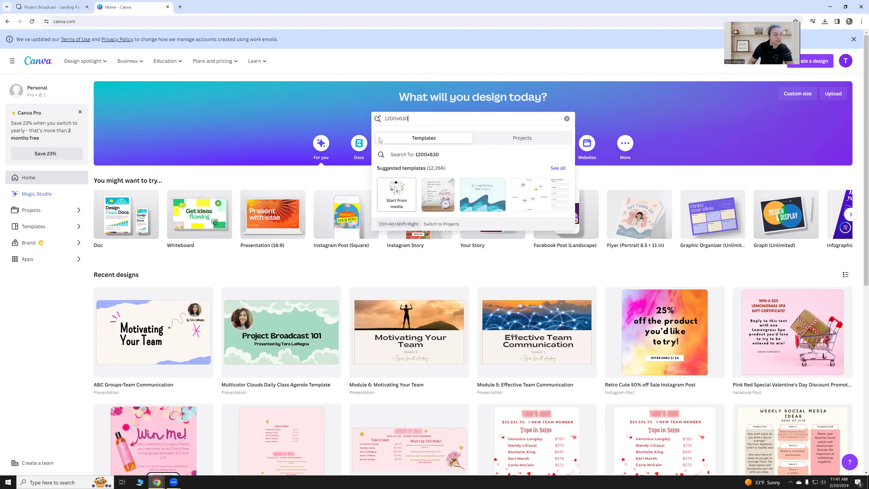
pyautogui.click(413, 155)
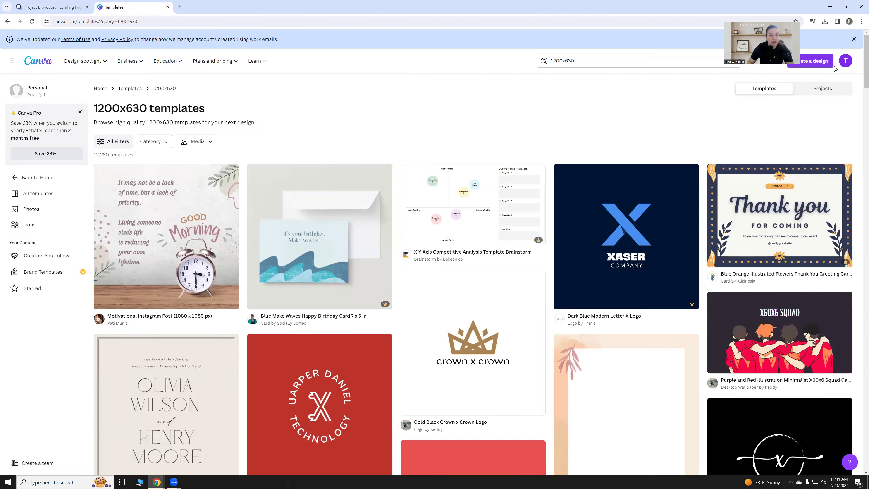
# - Create a new custom-size Canva design of 1200 × 630 px
pyautogui.click(816, 66)
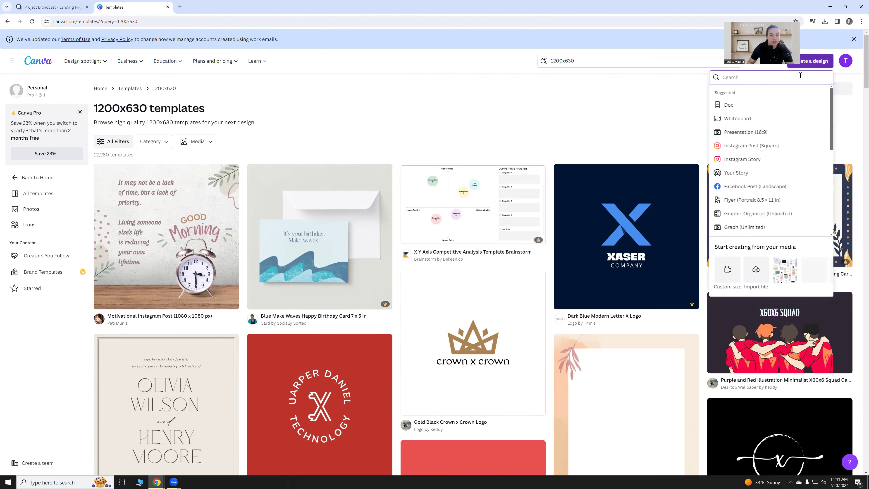
pyautogui.write('12')
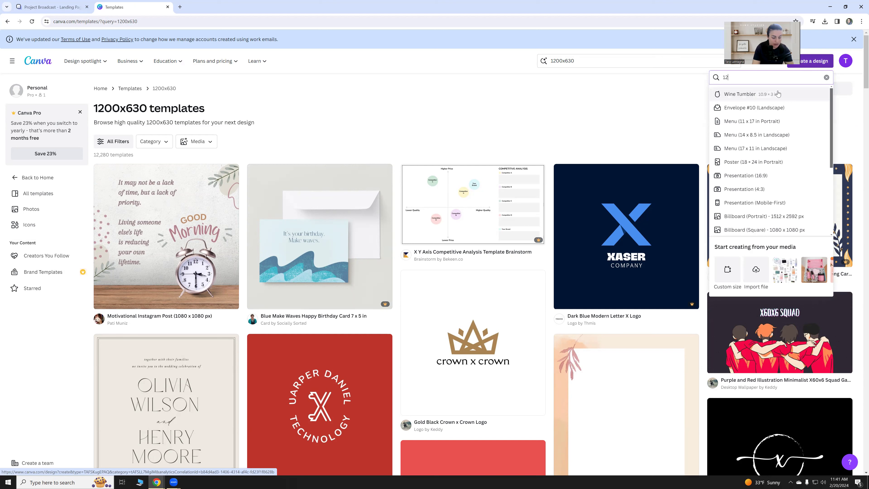
pyautogui.write('00x630')
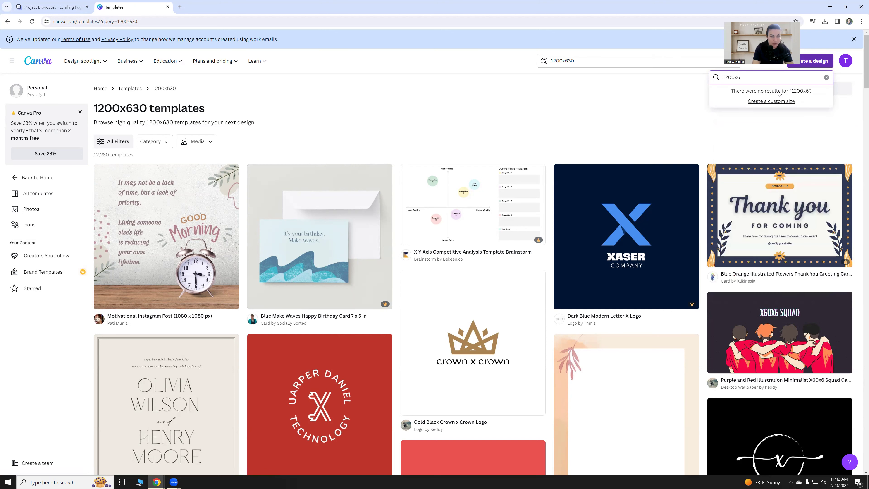
pyautogui.click(777, 101)
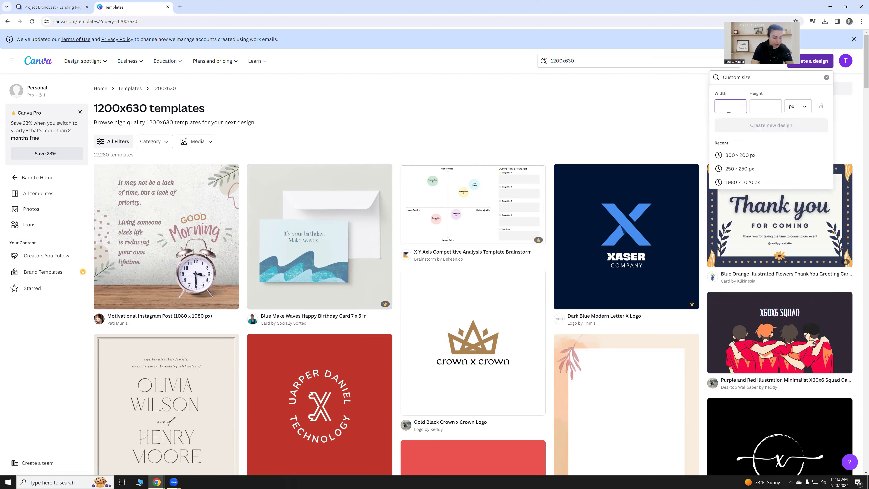
pyautogui.write('1200')
pyautogui.click(765, 102)
pyautogui.write('630')
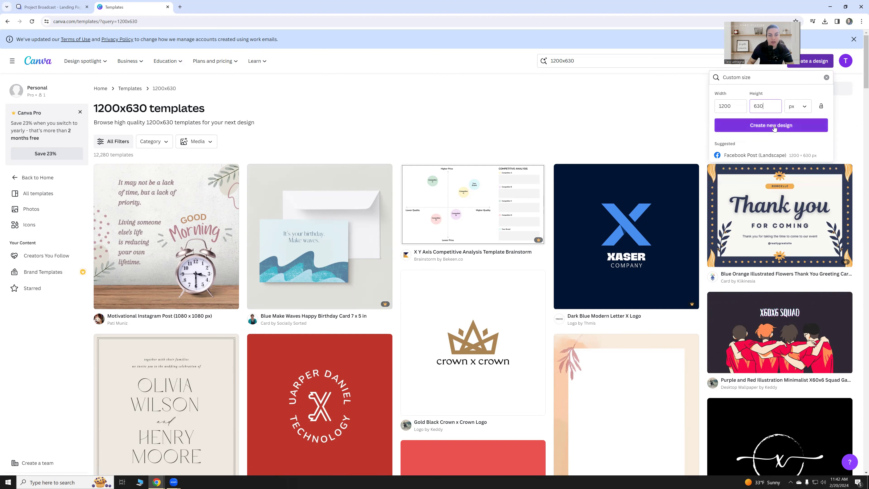
pyautogui.click(774, 126)
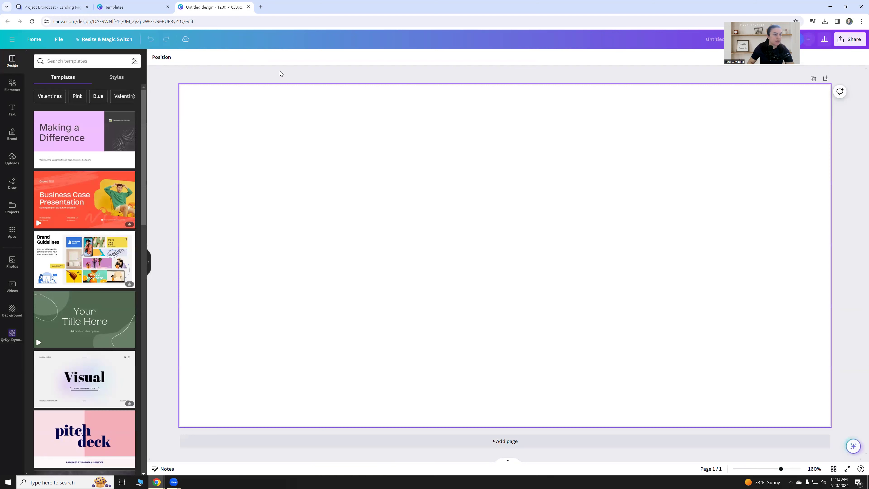
# - Upload the Multicolor Clouds Daily Class Agenda Template image as the Test page's social sharing image
pyautogui.click(54, 4)
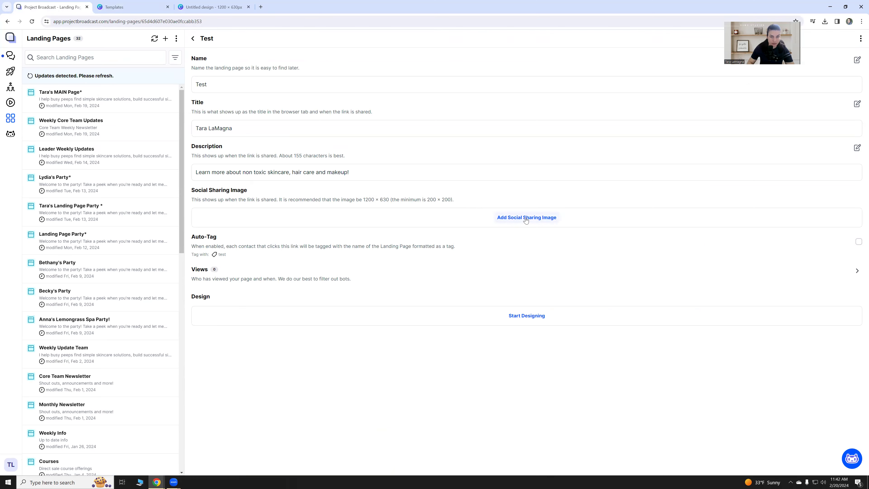
pyautogui.click(525, 219)
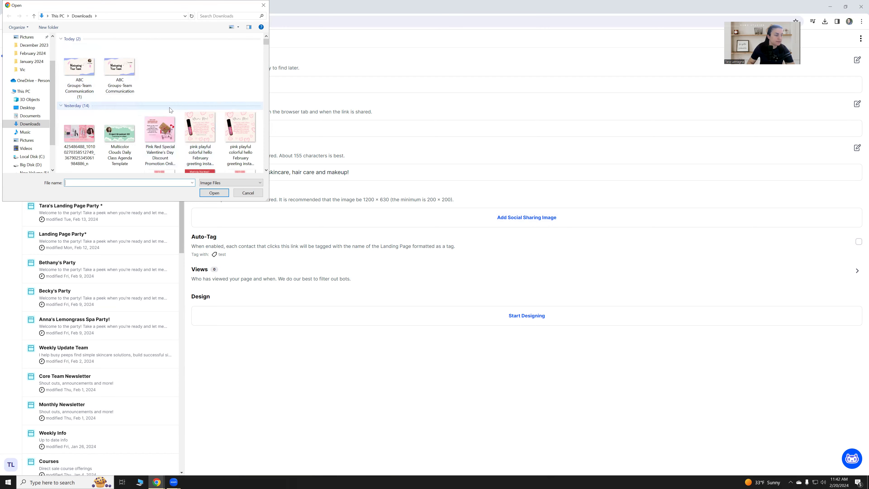
pyautogui.click(120, 139)
pyautogui.click(210, 192)
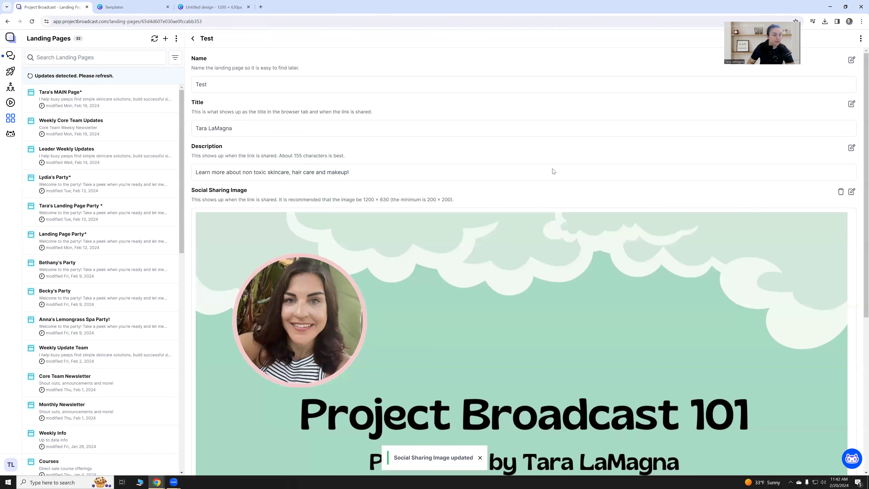
# - Scroll down the landing page settings and open the template gallery
pyautogui.scroll(-1, 552, 173)
pyautogui.scroll(-5, 551, 171)
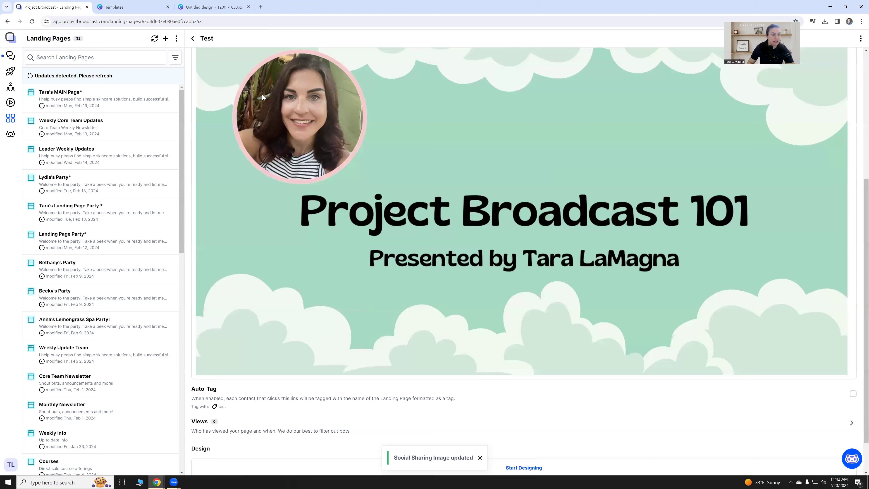
pyautogui.scroll(-1, 551, 206)
pyautogui.scroll(5, 273, 160)
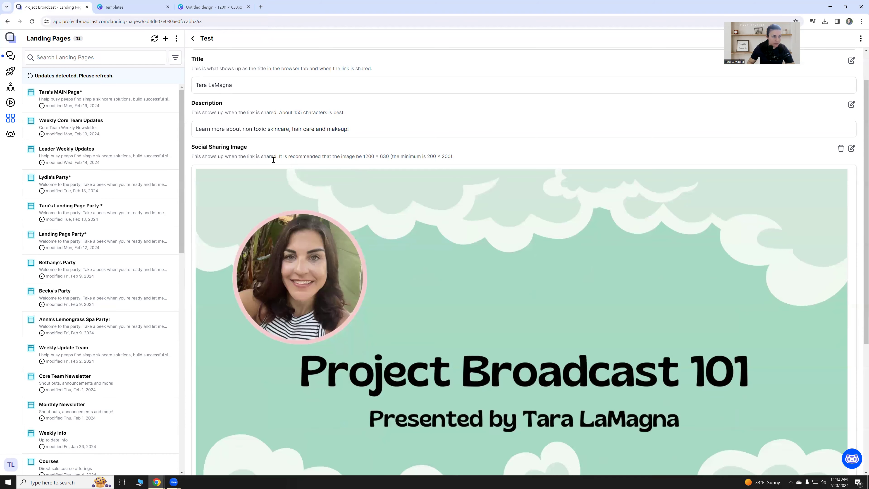
pyautogui.scroll(-5, 528, 210)
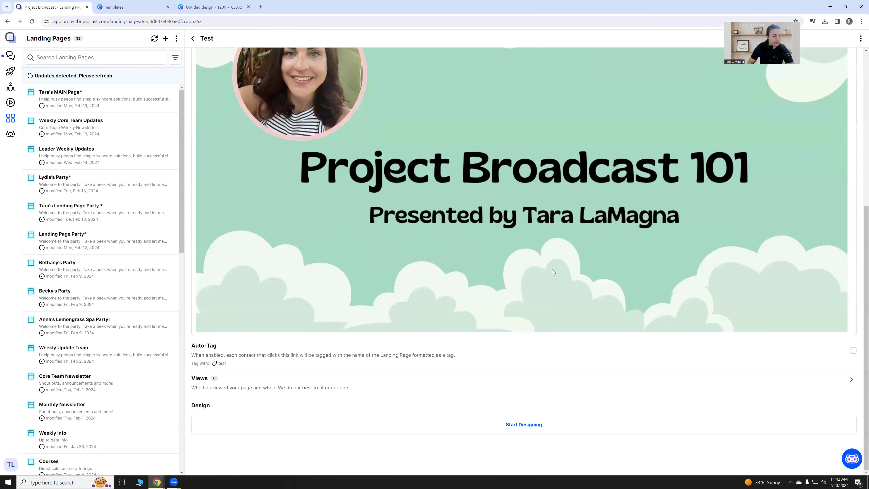
pyautogui.click(521, 425)
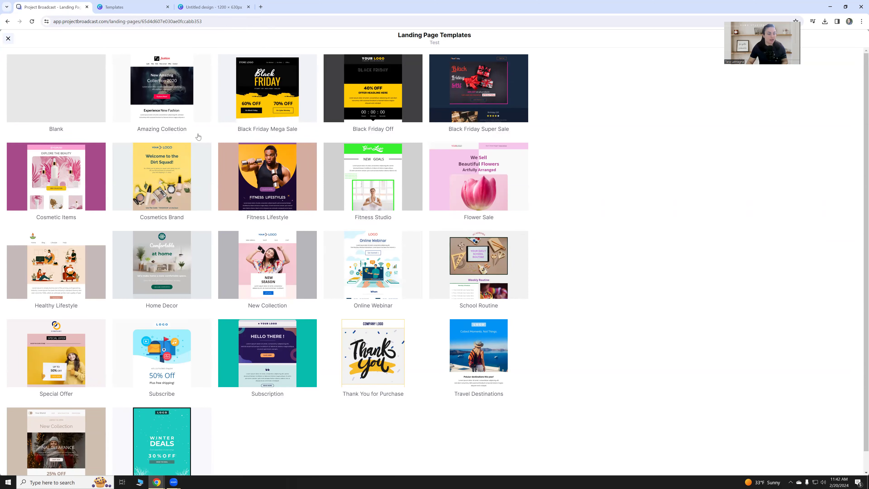
# - Browse the landing page templates and choose Cosmetic Items
pyautogui.scroll(-1, 174, 237)
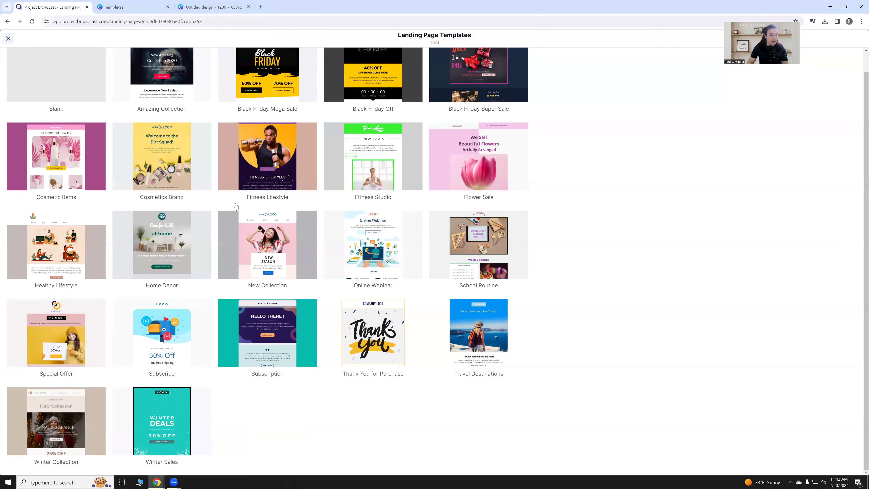
pyautogui.scroll(1, 235, 205)
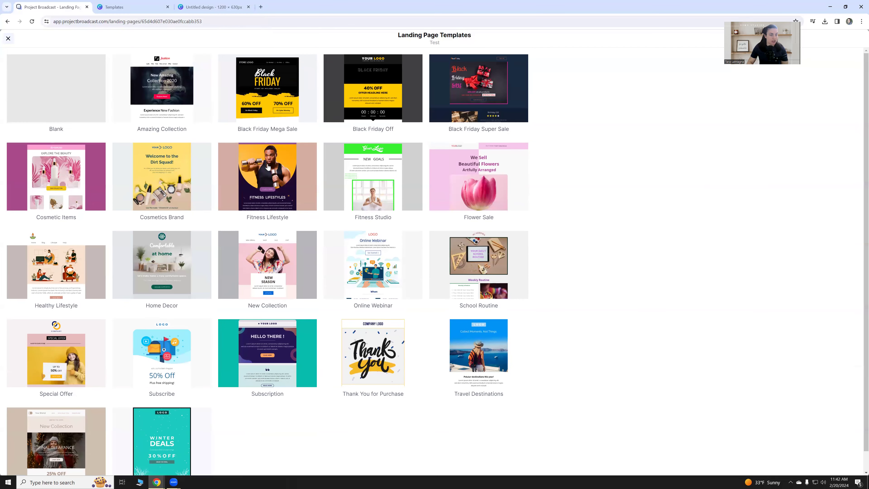
pyautogui.click(86, 177)
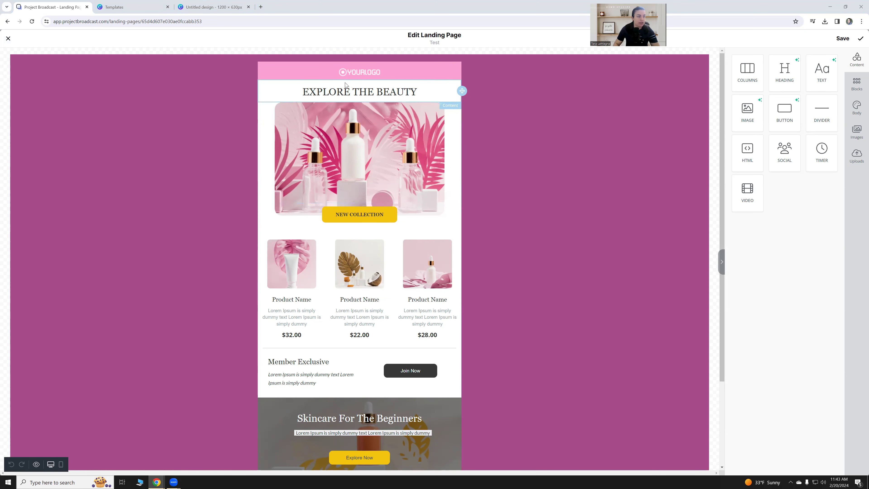
pyautogui.click(344, 74)
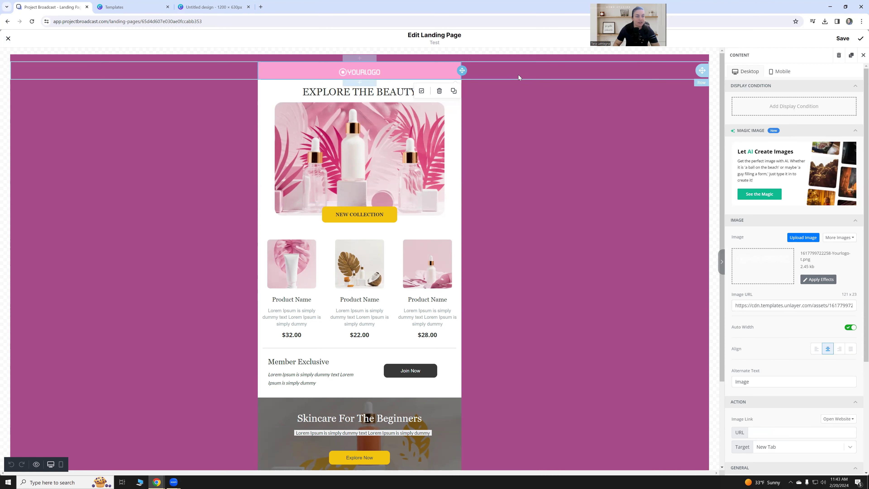
pyautogui.click(518, 76)
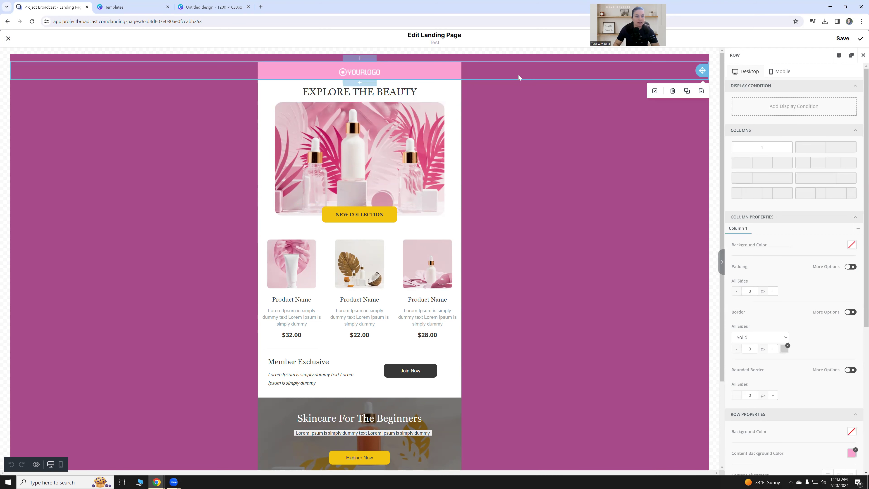
pyautogui.click(672, 91)
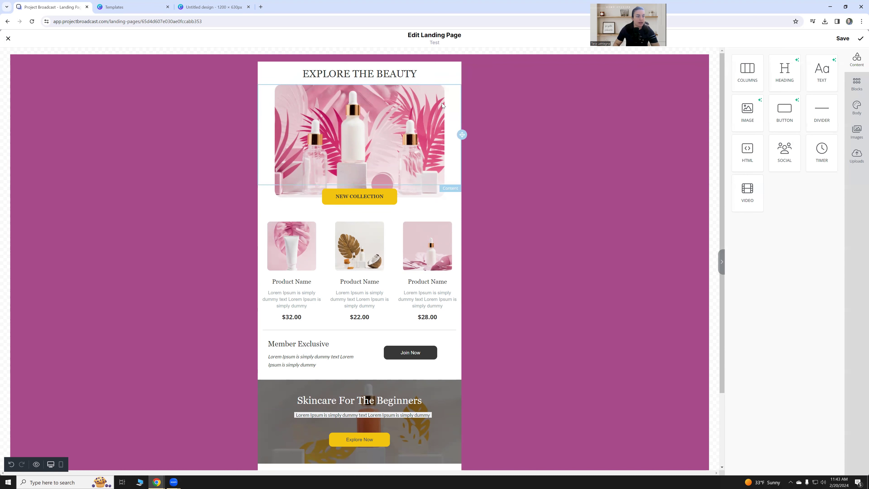
pyautogui.click(374, 76)
pyautogui.tripleClick(374, 76)
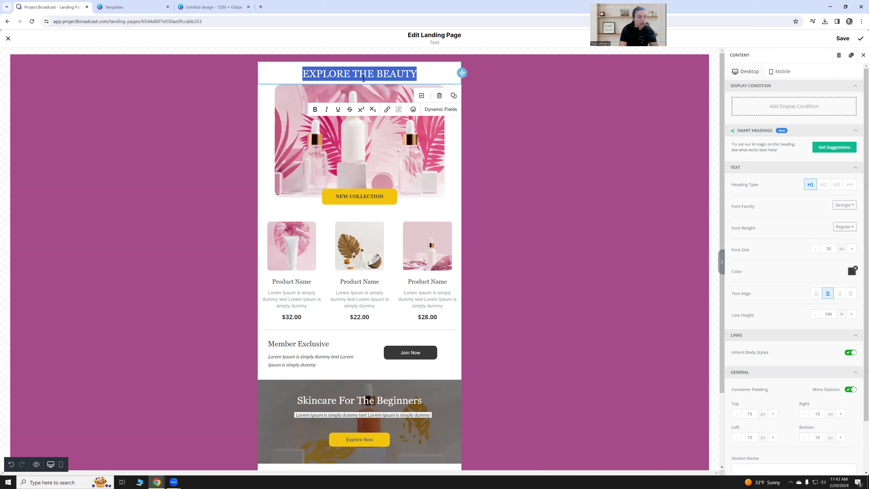
pyautogui.write('Tara LaMagna')
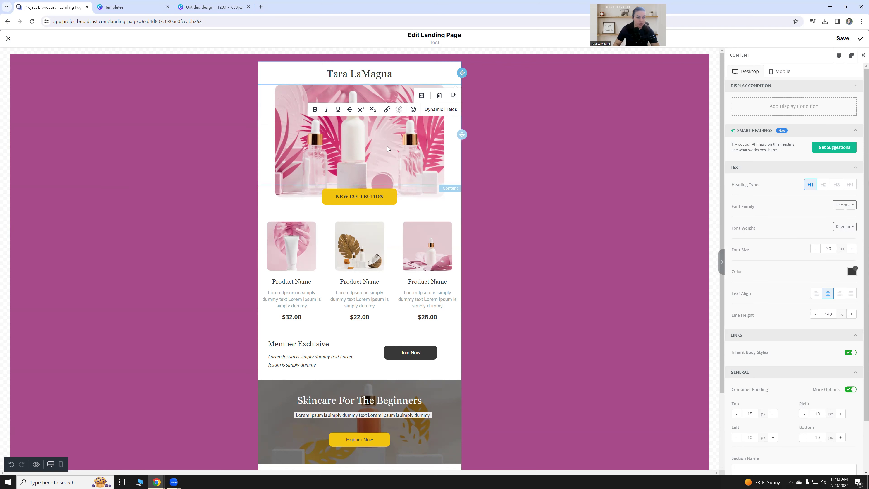
pyautogui.click(365, 138)
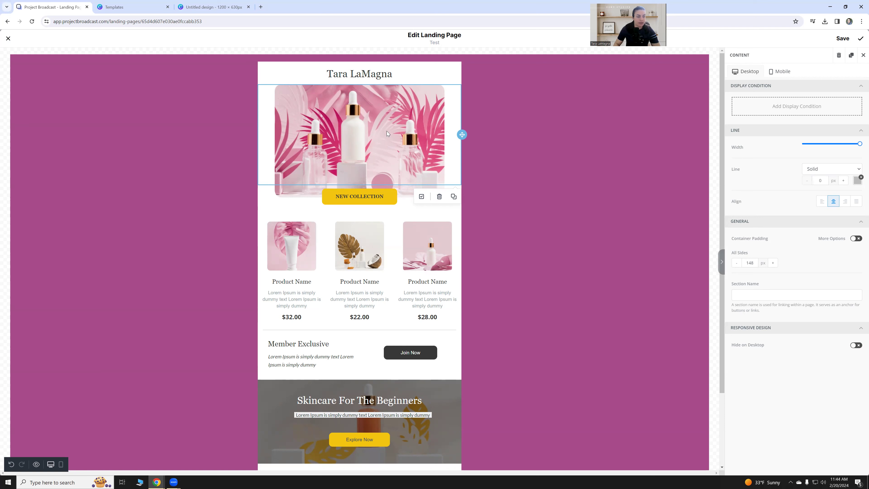
pyautogui.click(522, 127)
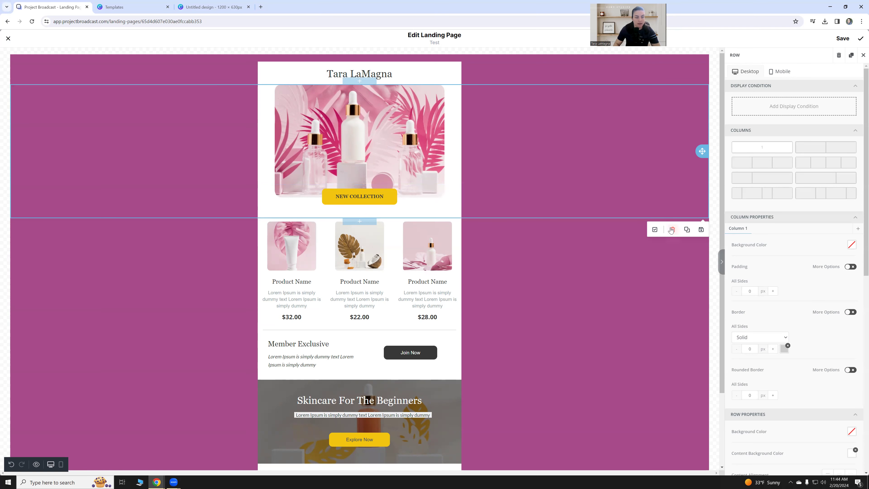
pyautogui.click(413, 129)
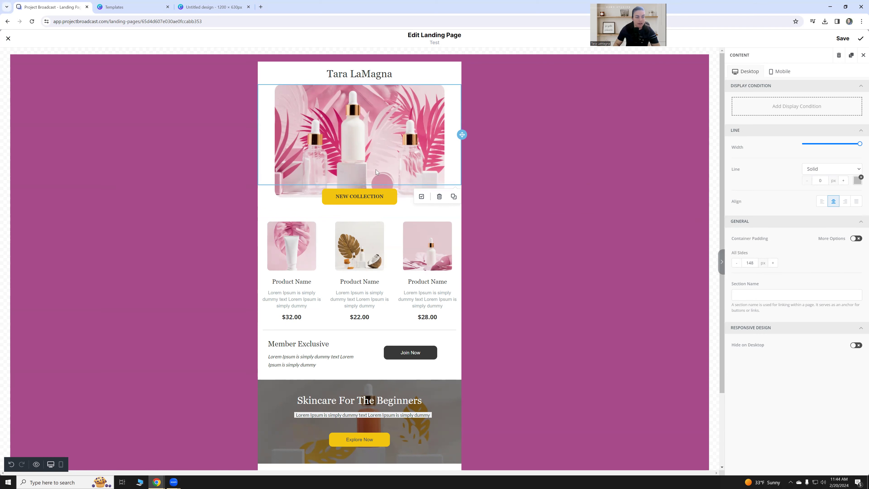
pyautogui.click(370, 197)
pyautogui.tripleClick(370, 197)
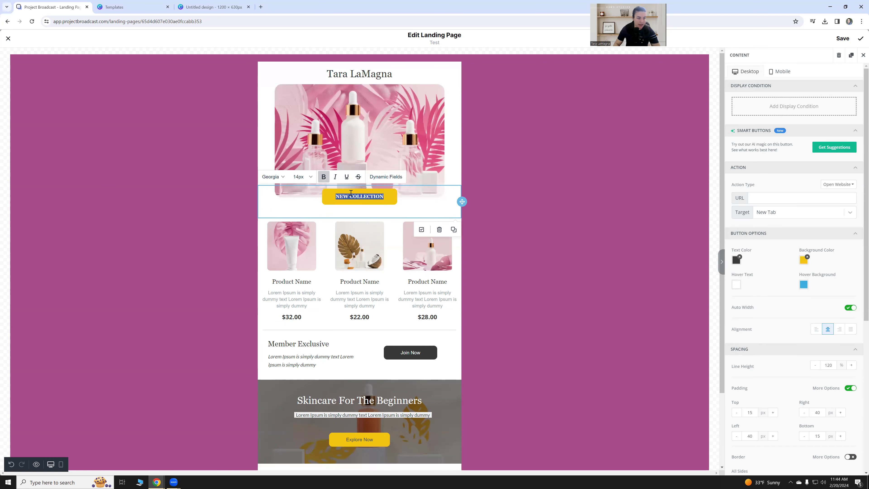
pyautogui.click(365, 197)
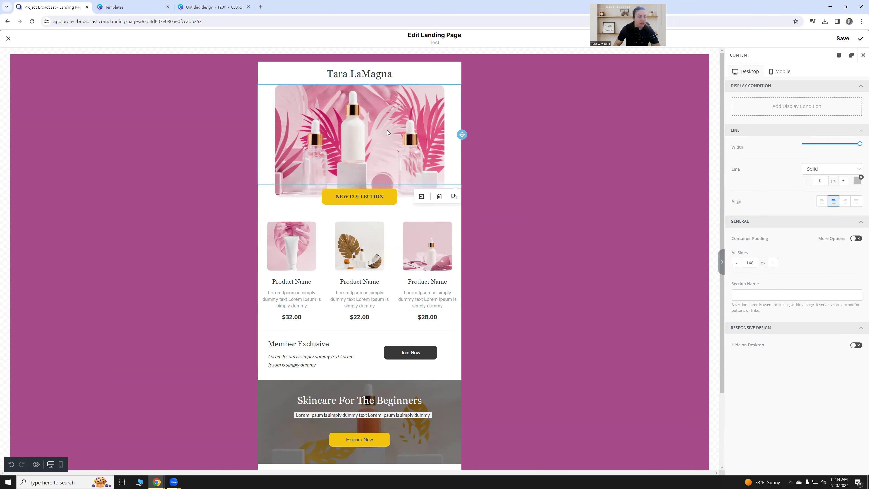
pyautogui.click(512, 124)
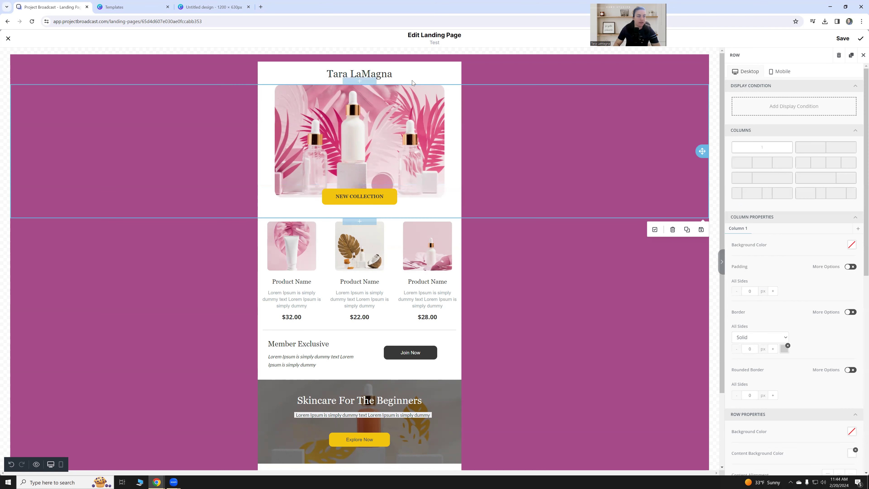
# - Insert a row above the hero image and, after trying other layouts, set it to one column
pyautogui.click(359, 81)
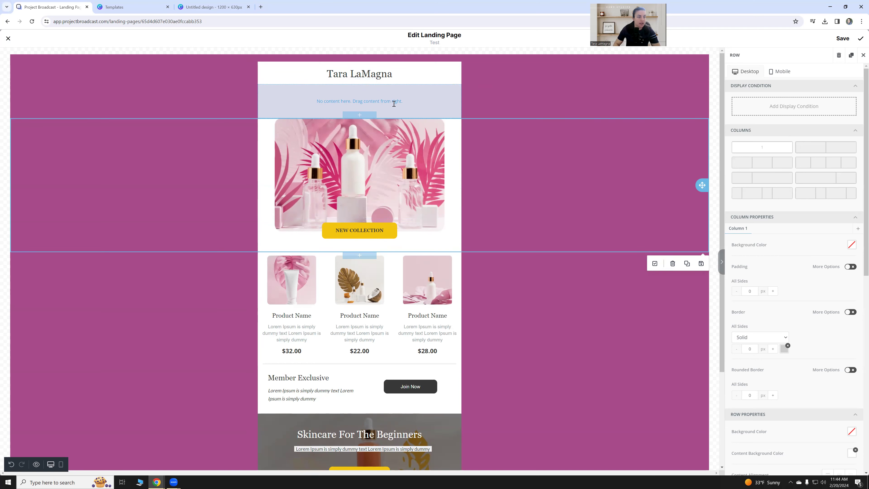
pyautogui.click(405, 103)
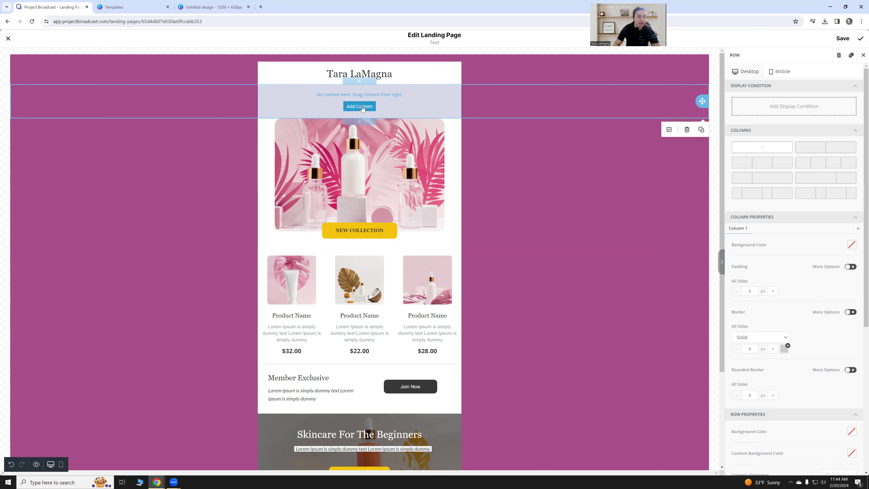
pyautogui.click(807, 152)
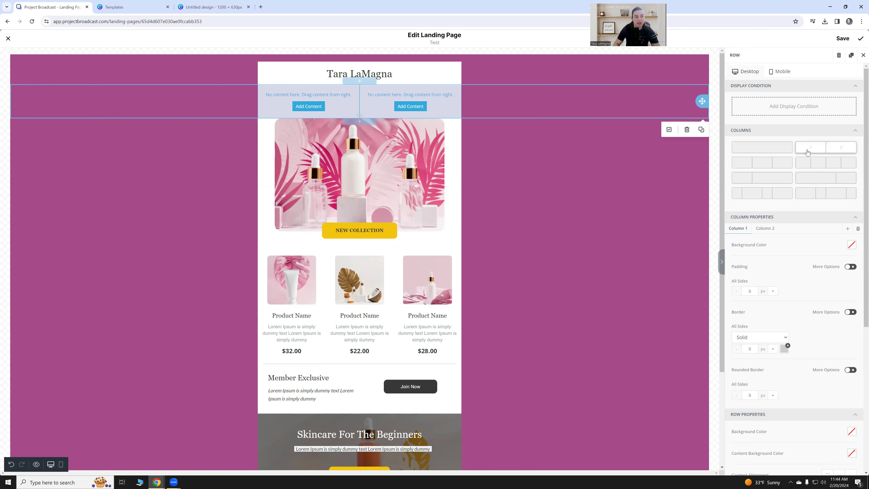
pyautogui.click(810, 181)
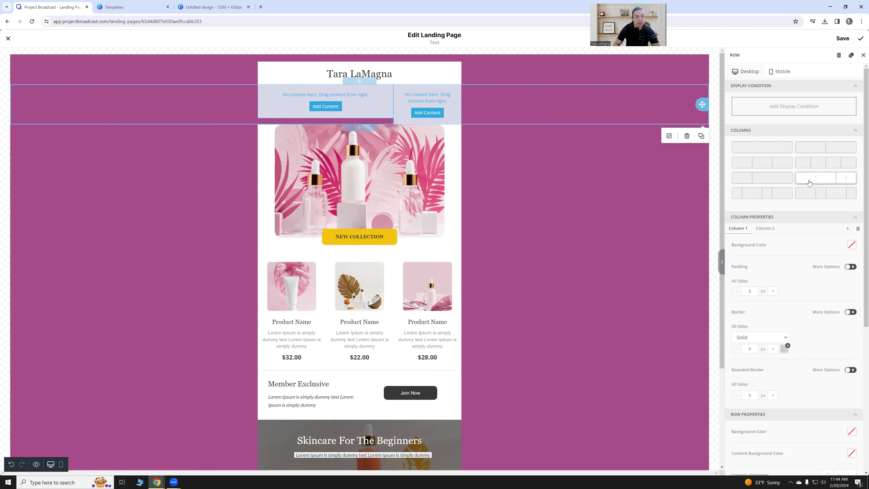
pyautogui.click(778, 193)
pyautogui.click(778, 181)
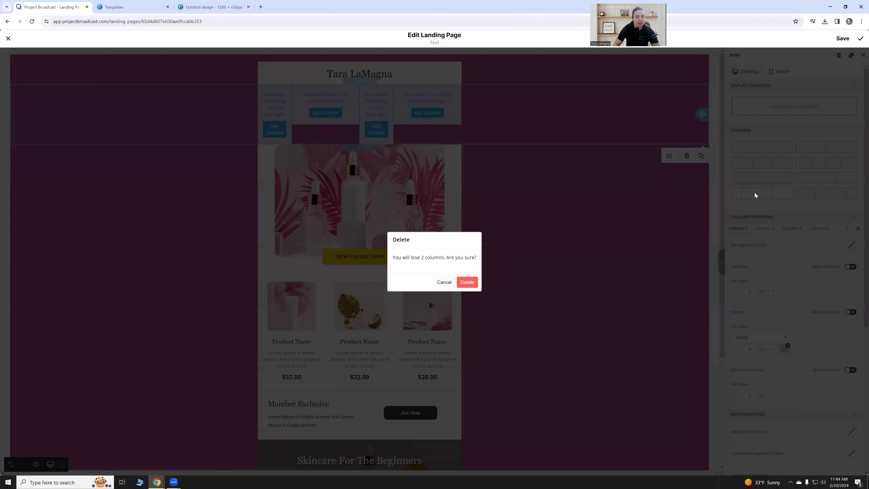
pyautogui.click(444, 282)
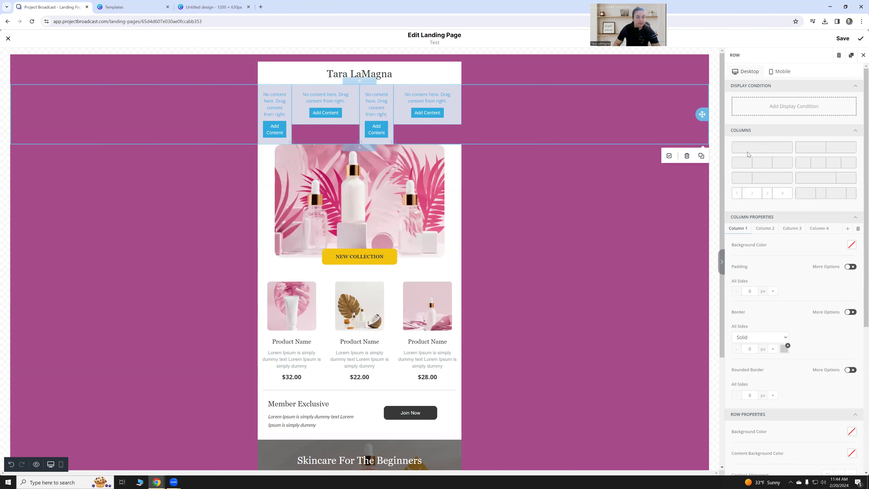
pyautogui.click(760, 148)
pyautogui.click(468, 282)
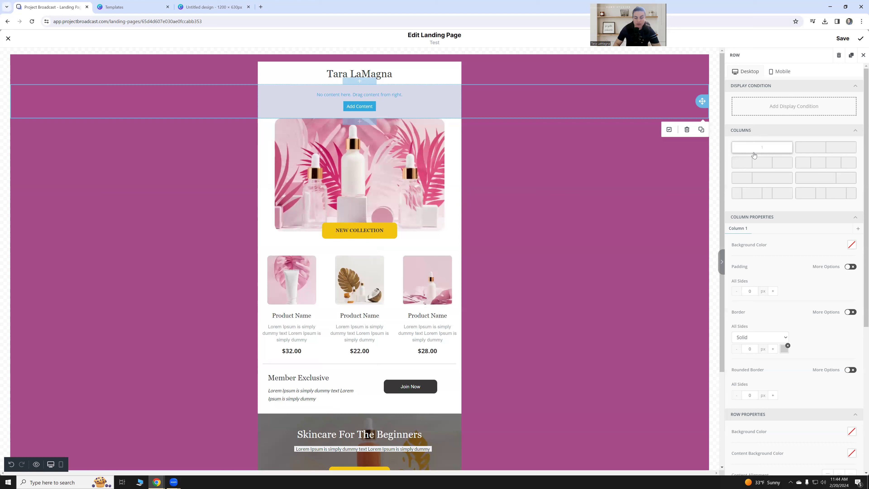
# - Drop an image block into the empty row and upload the Multicolor Clouds Daily Class Agenda Template file
pyautogui.click(359, 106)
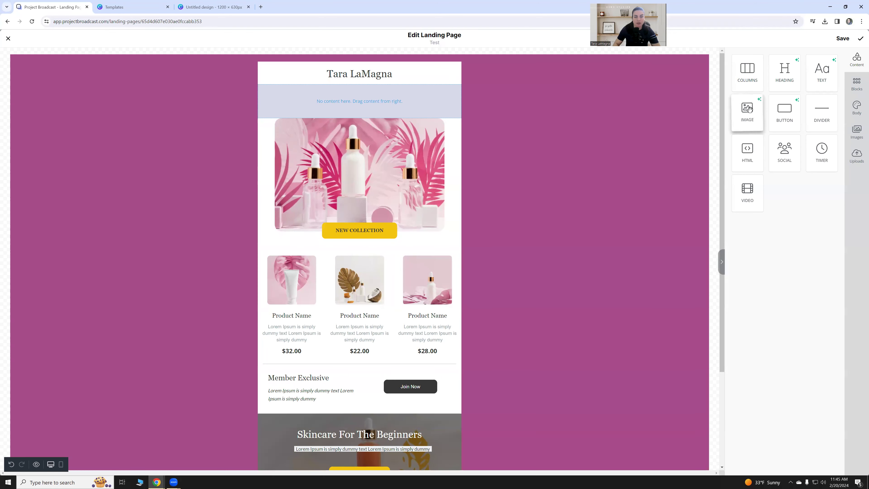
pyautogui.moveTo(748, 109); pyautogui.dragTo(353, 101)
pyautogui.click(405, 112)
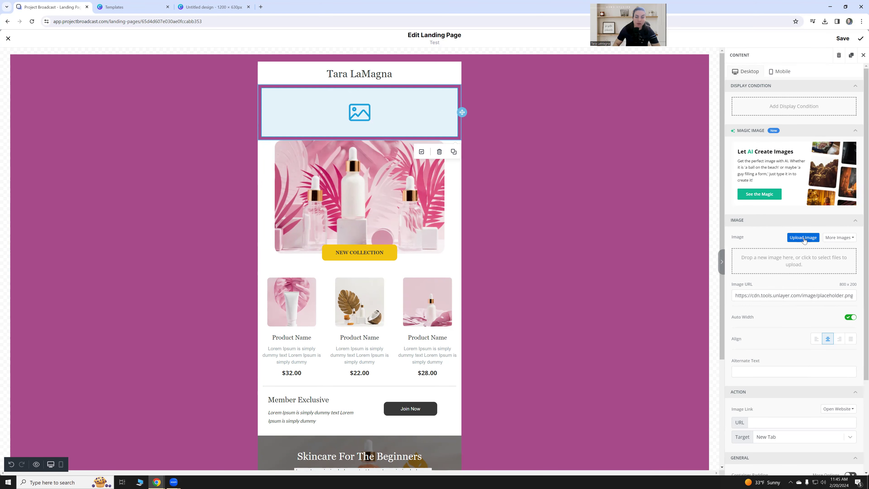
pyautogui.click(803, 239)
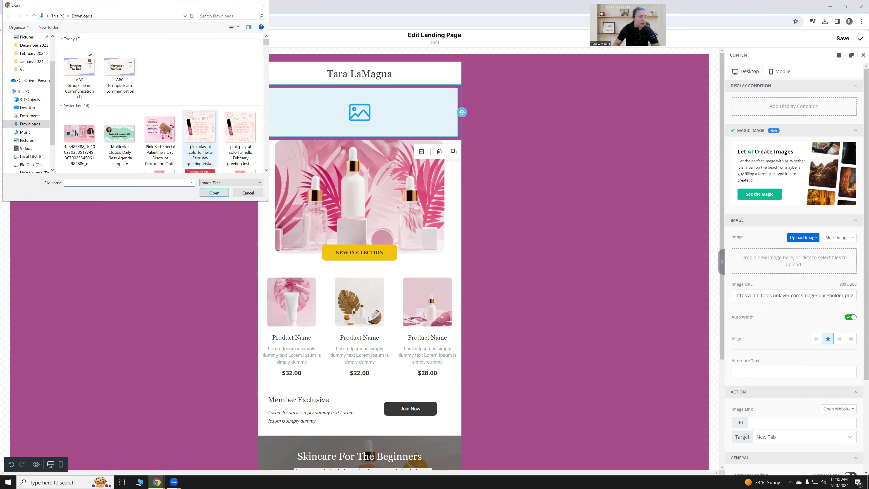
pyautogui.click(120, 137)
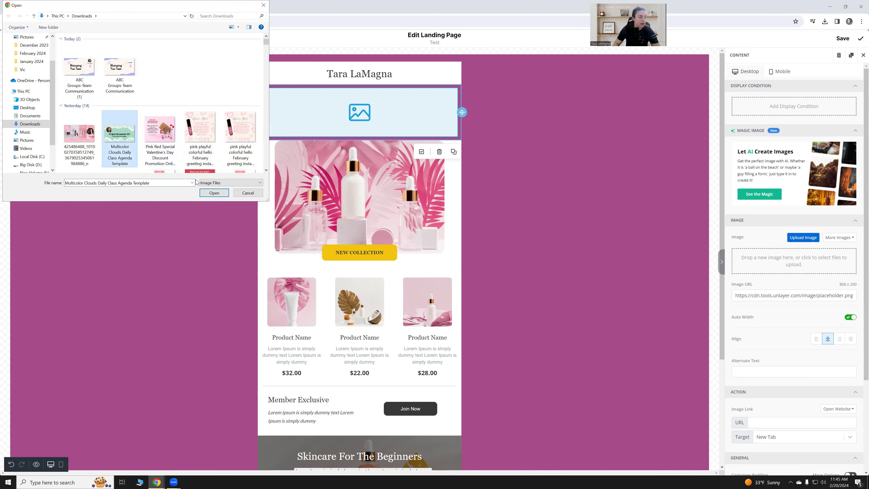
pyautogui.click(214, 193)
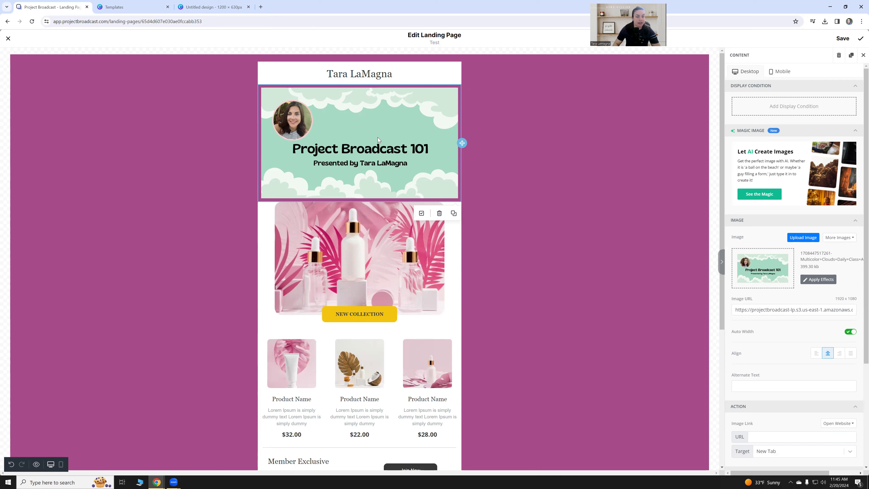
# - Enter youtube.com as the banner's link URL with Image Link kept on Open Website
pyautogui.scroll(-1, 791, 233)
pyautogui.scroll(-3, 791, 233)
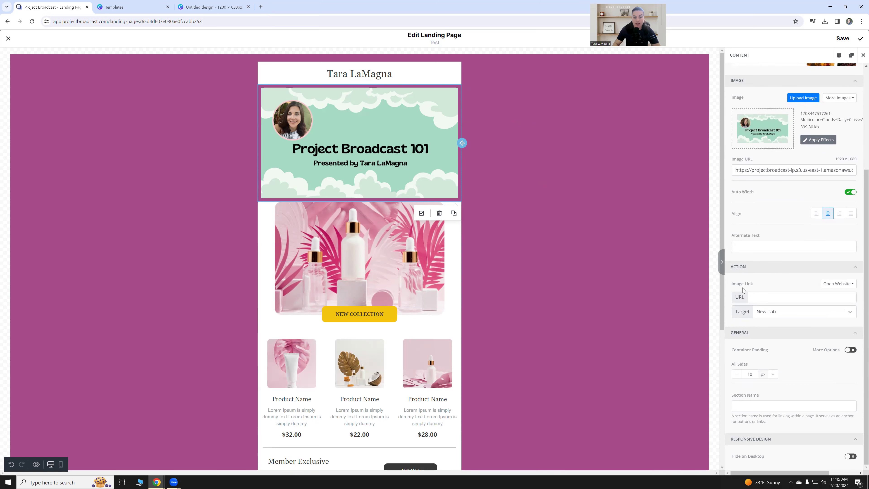
pyautogui.click(755, 298)
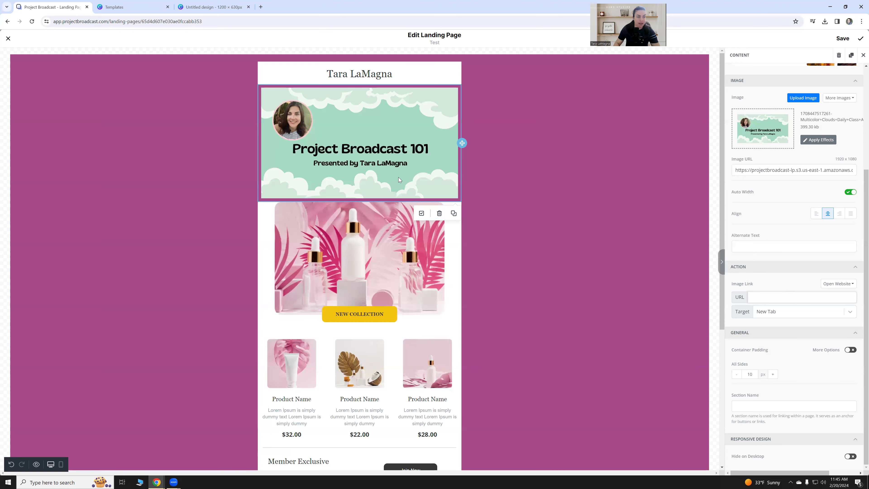
pyautogui.click(762, 297)
pyautogui.write('youtube.com')
pyautogui.click(800, 279)
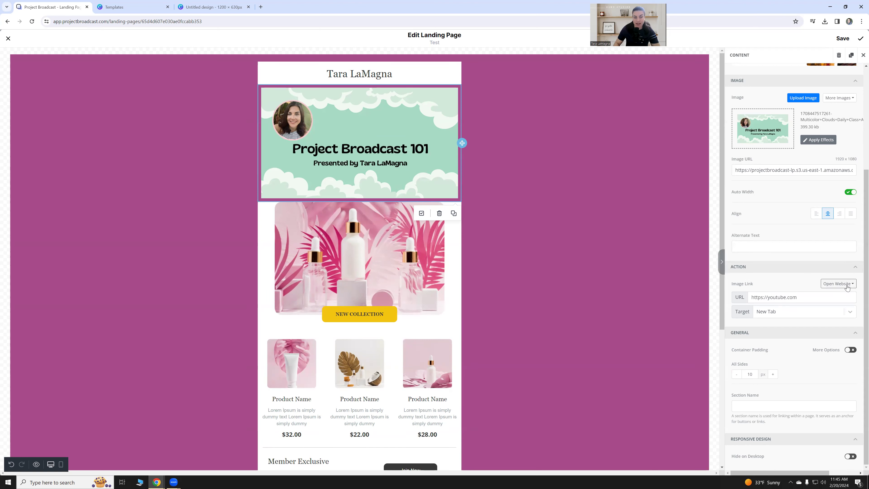
pyautogui.click(847, 284)
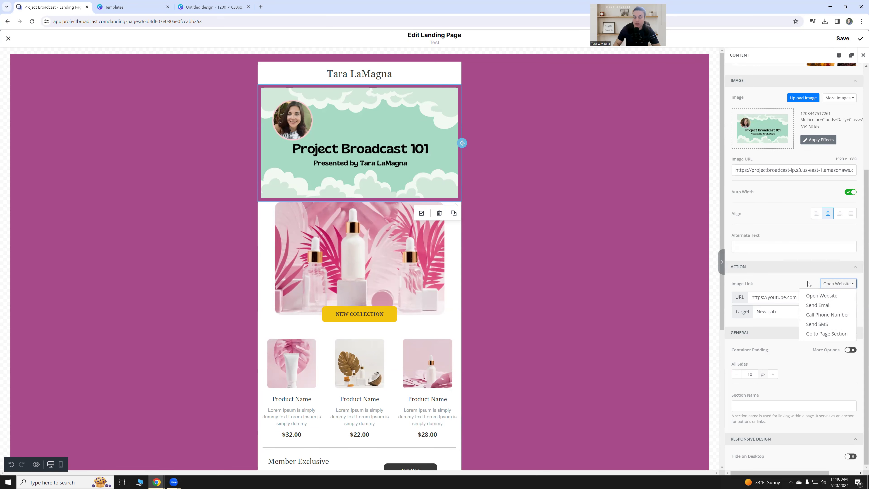
pyautogui.click(828, 296)
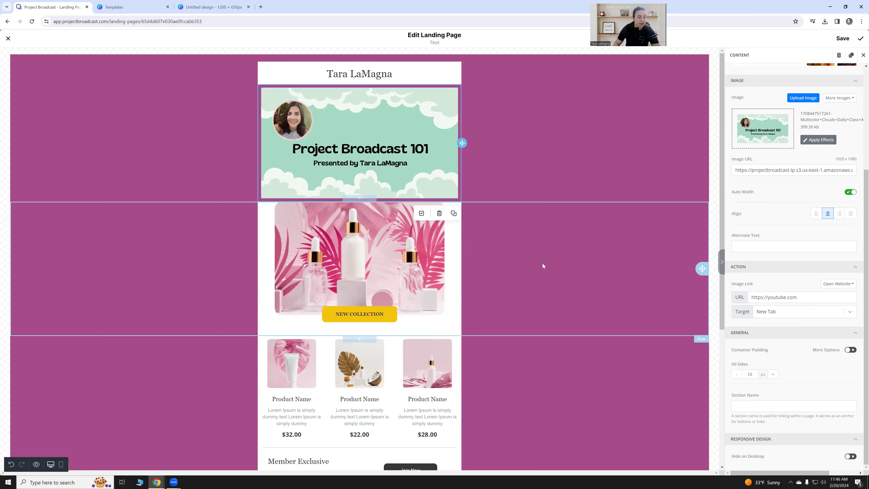
# - Delete the pink NEW COLLECTION hero row and duplicate the three-product row
pyautogui.click(550, 267)
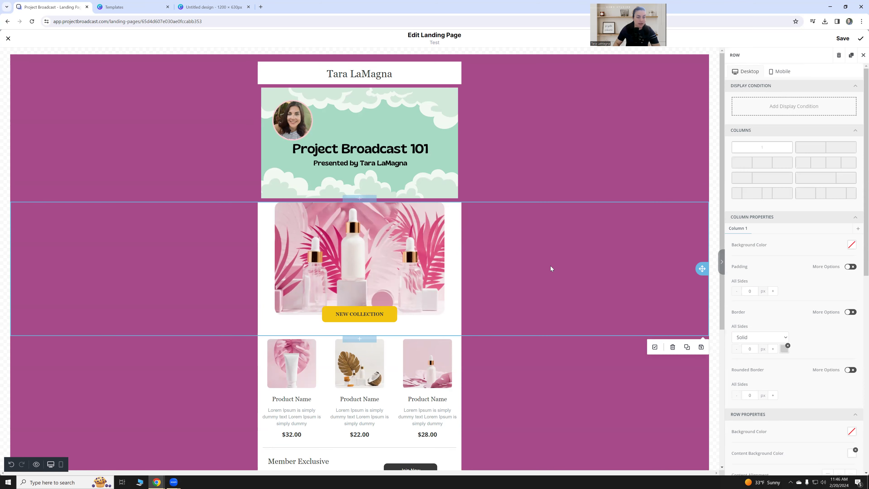
pyautogui.click(673, 347)
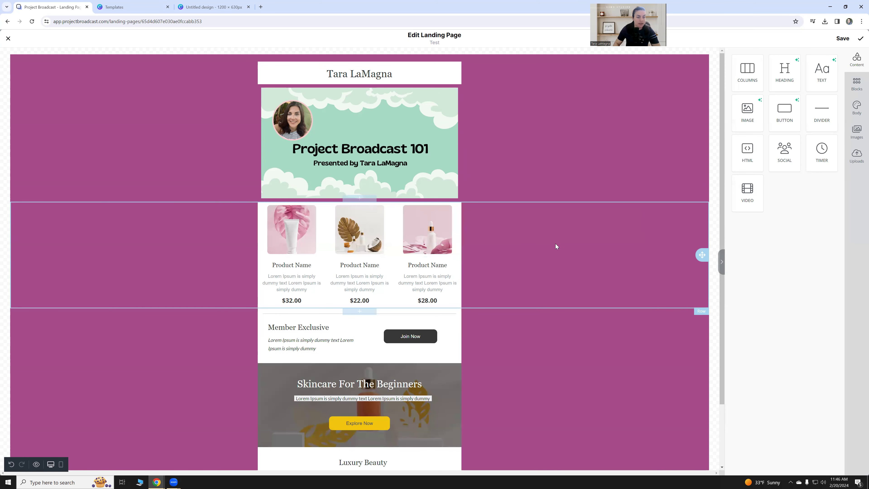
pyautogui.click(583, 242)
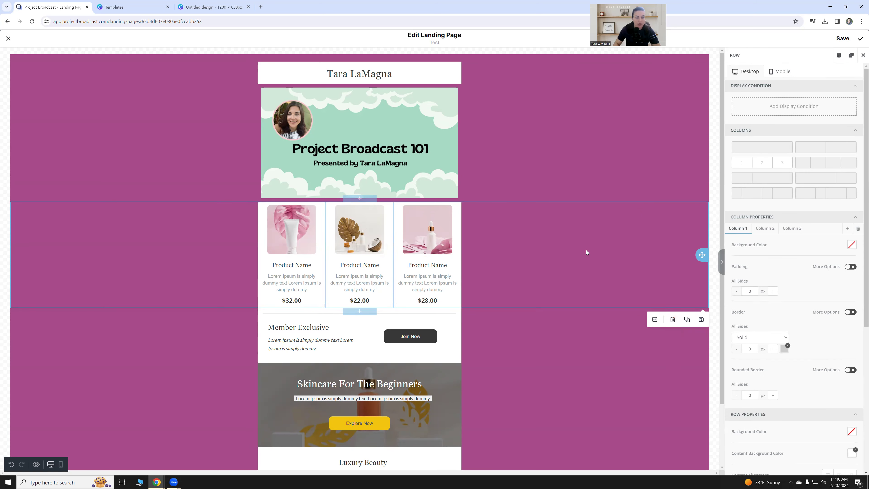
pyautogui.click(688, 320)
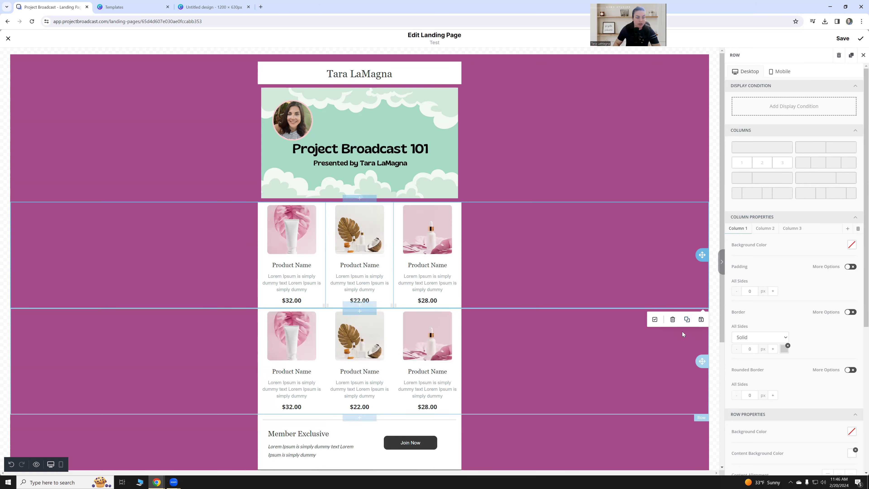
pyautogui.scroll(-3, 235, 242)
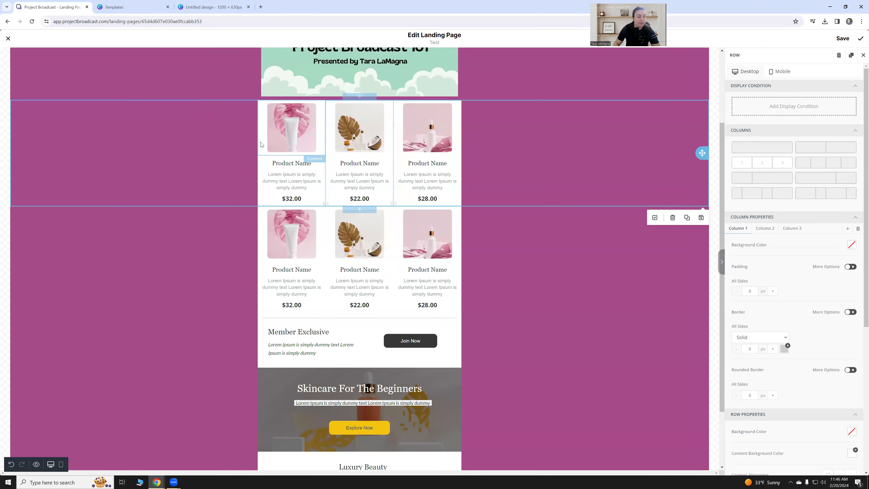
# - Upload the pink hello February image in place of the top row's first product photo
pyautogui.click(300, 129)
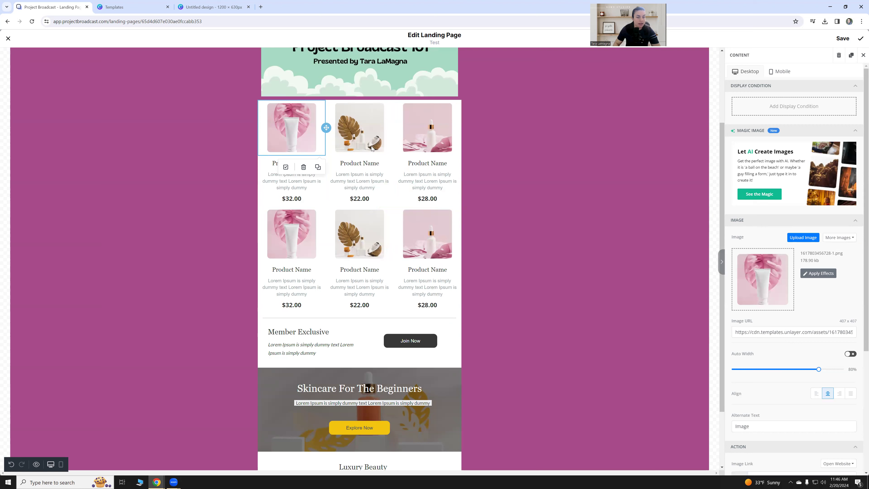
pyautogui.click(803, 237)
pyautogui.doubleClick(208, 130)
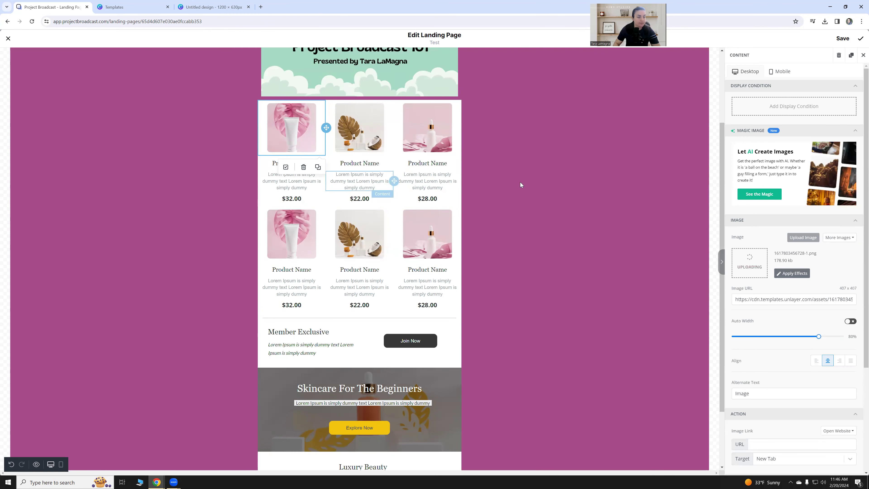
pyautogui.click(288, 183)
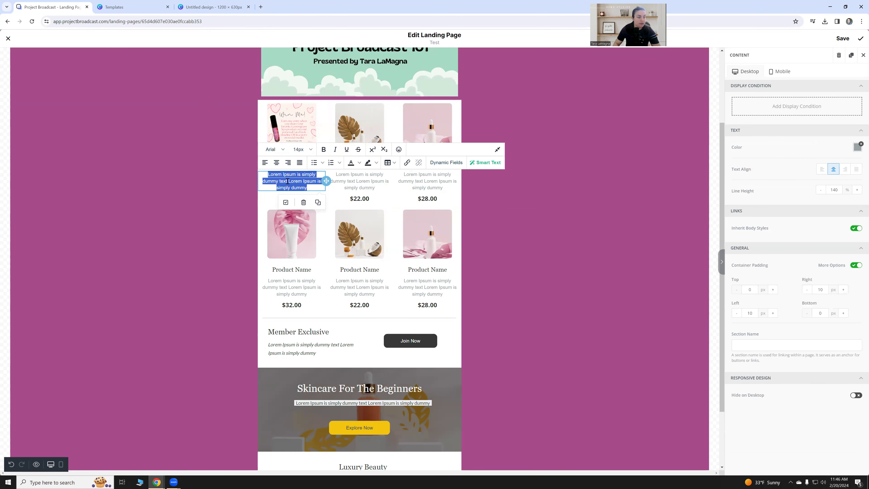
pyautogui.click(530, 211)
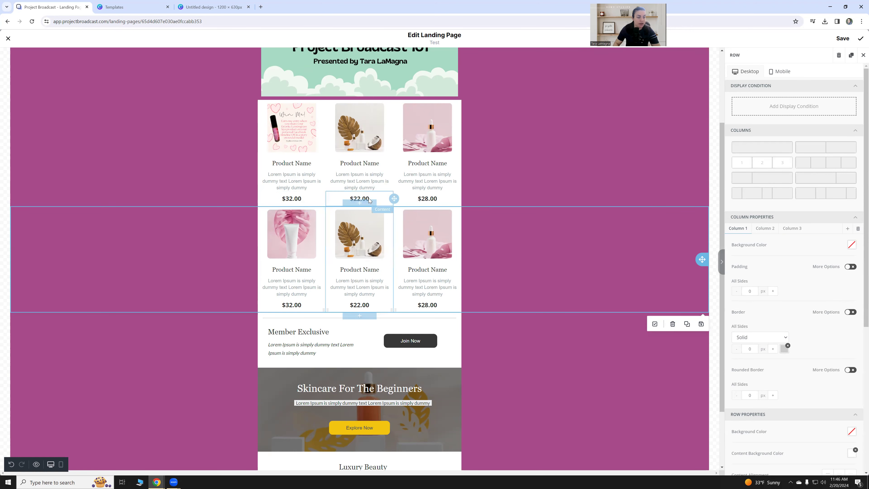
pyautogui.scroll(-2, 516, 306)
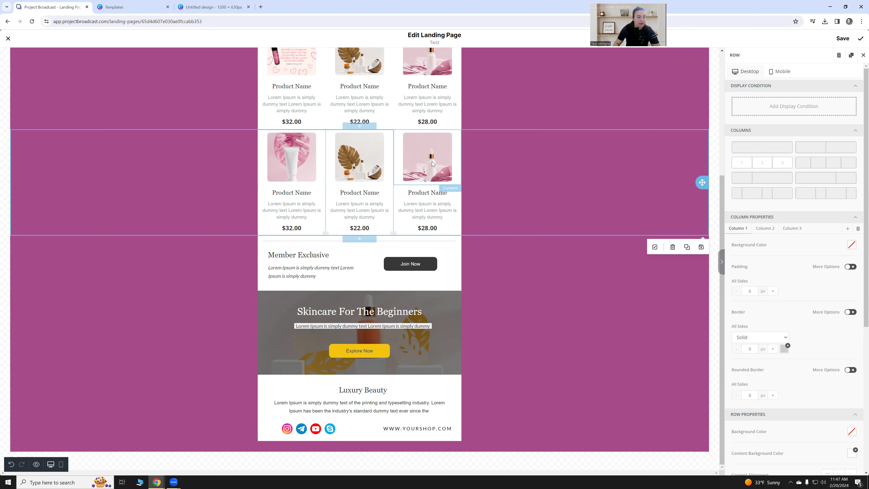
# - Add a row below the products holding a button labelled 'Shop Now!'
pyautogui.click(358, 239)
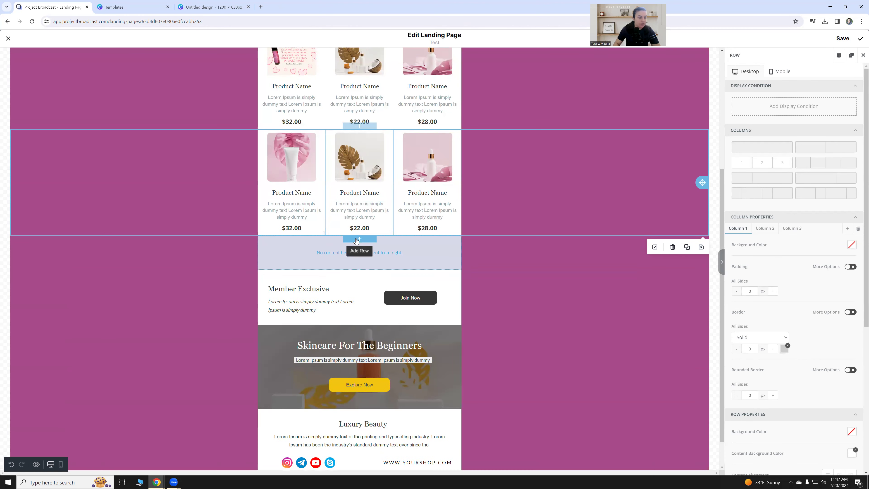
pyautogui.click(381, 252)
pyautogui.click(718, 202)
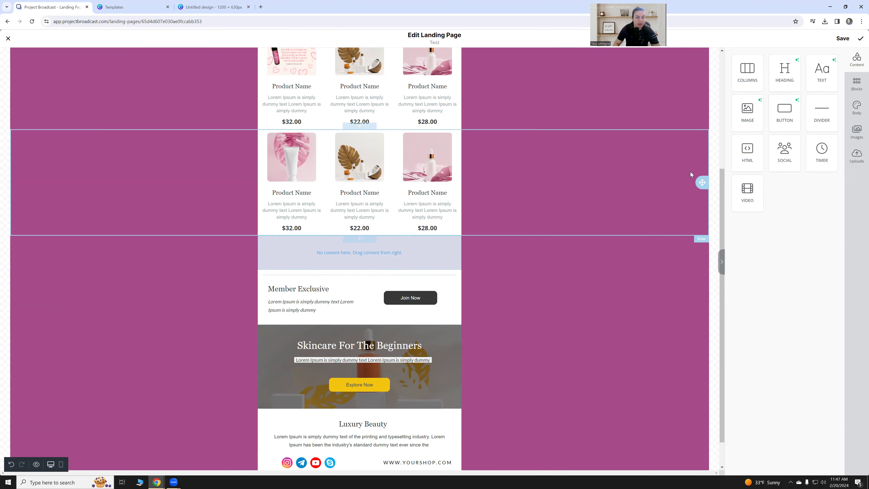
pyautogui.moveTo(780, 114)
pyautogui.mouseDown()
pyautogui.moveTo(543, 229)
pyautogui.moveTo(348, 252)
pyautogui.moveTo(353, 247)
pyautogui.mouseUp()
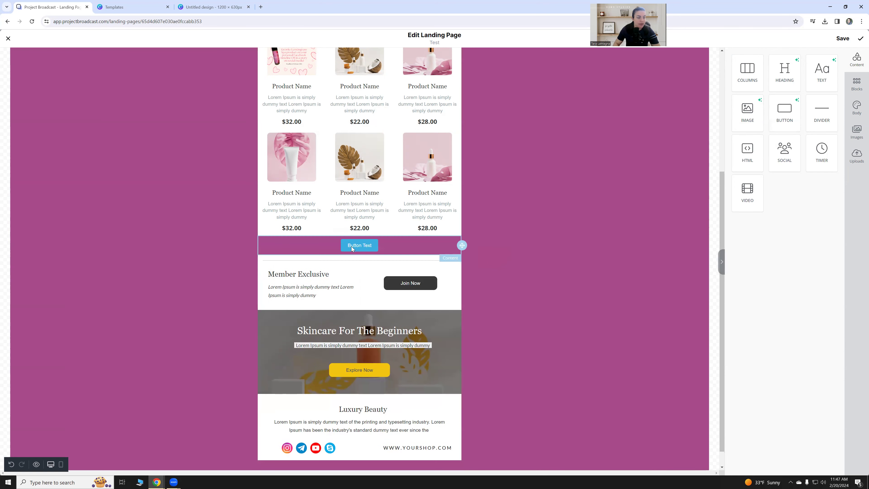
pyautogui.click(365, 244)
pyautogui.tripleClick(366, 245)
pyautogui.write('Shop Now!')
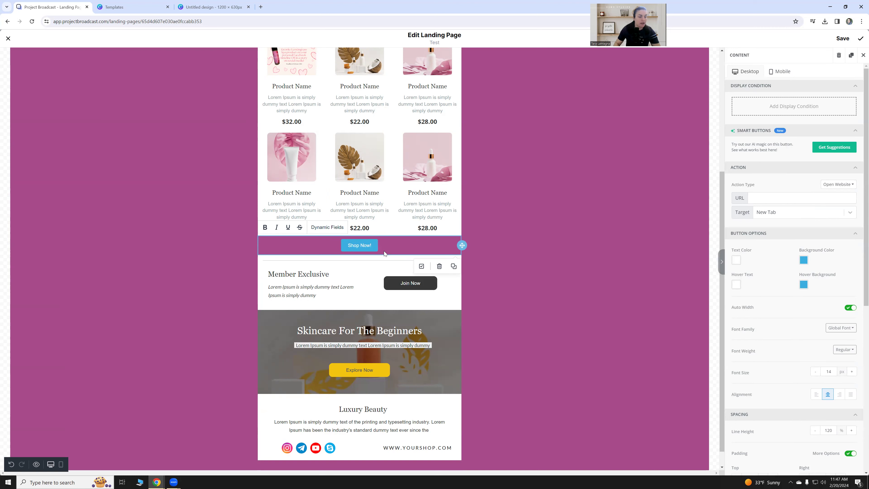
# - Raise the button text to 40 px and make it bold, italic and underlined
pyautogui.click(851, 372)
pyautogui.click(852, 372)
pyautogui.click(852, 372)
pyautogui.click(852, 372)
pyautogui.click(851, 372)
pyautogui.click(852, 372)
pyautogui.click(852, 372)
pyautogui.click(852, 372)
pyautogui.click(852, 372)
pyautogui.click(851, 372)
pyautogui.click(851, 372)
pyautogui.click(852, 372)
pyautogui.click(852, 372)
pyautogui.click(852, 372)
pyautogui.click(852, 372)
pyautogui.click(852, 372)
pyautogui.click(852, 372)
pyautogui.click(852, 372)
pyautogui.click(852, 372)
pyautogui.click(852, 372)
pyautogui.click(851, 372)
pyautogui.click(852, 372)
pyautogui.click(851, 372)
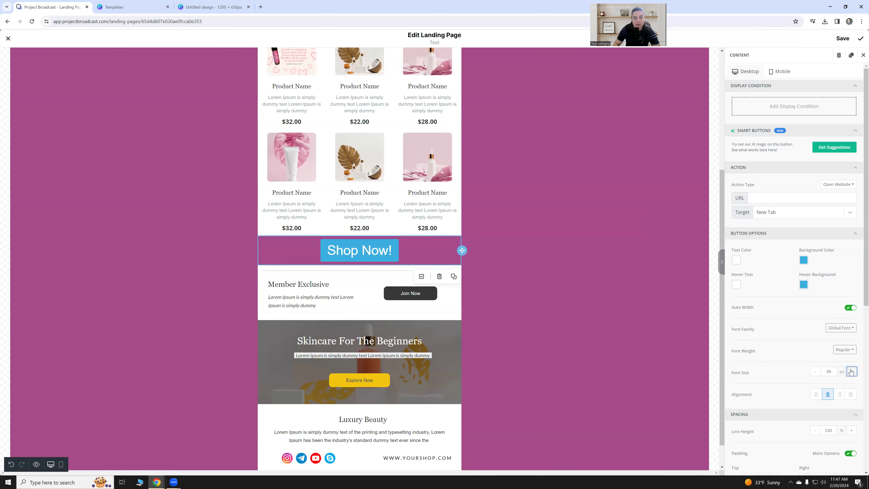
pyautogui.doubleClick(380, 247)
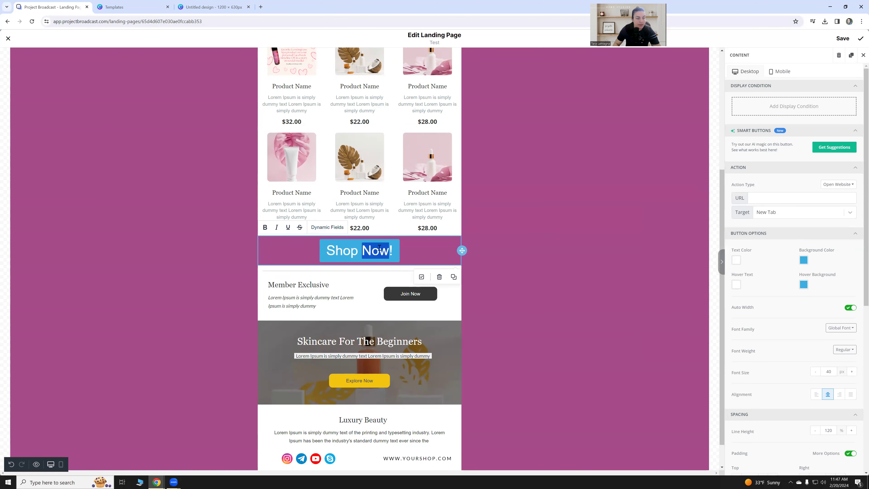
pyautogui.tripleClick(383, 250)
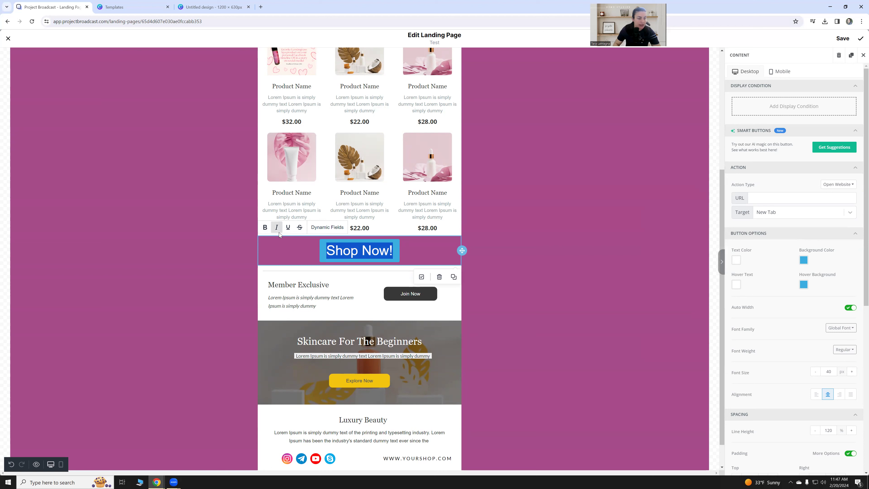
pyautogui.click(265, 227)
pyautogui.click(278, 228)
pyautogui.click(288, 227)
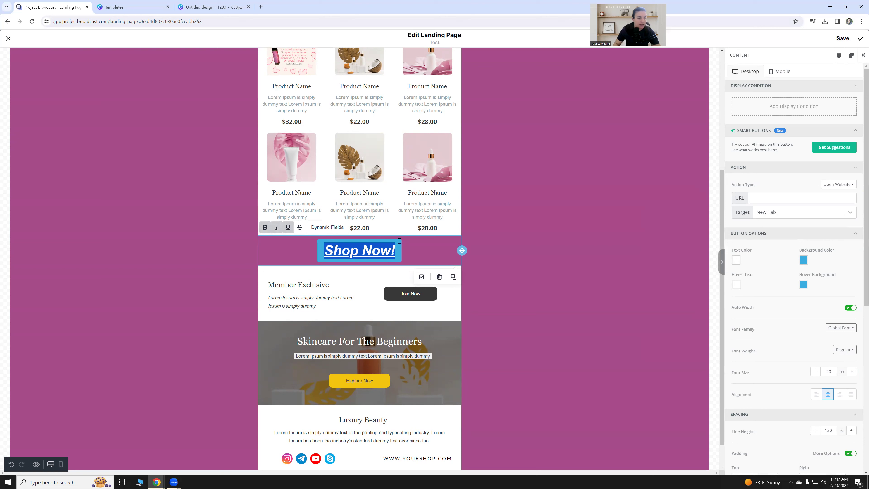
# - Give the button a yellow background and hover colour with blue text
pyautogui.click(548, 255)
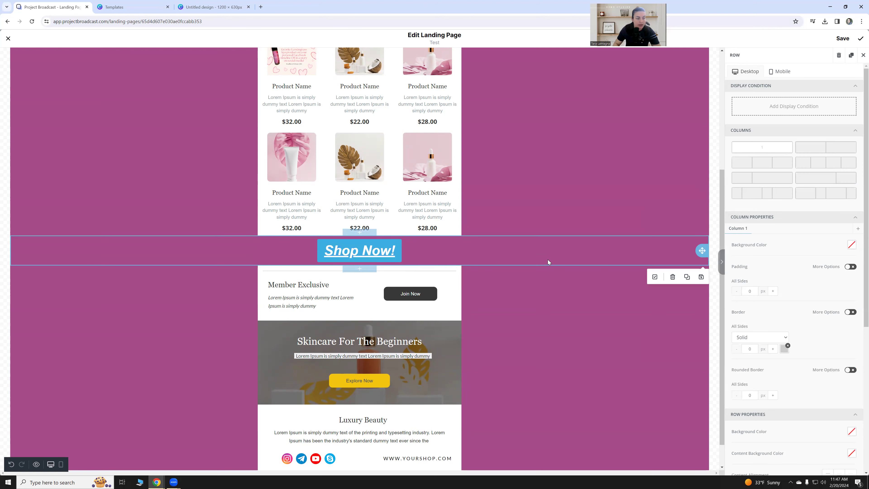
pyautogui.click(384, 246)
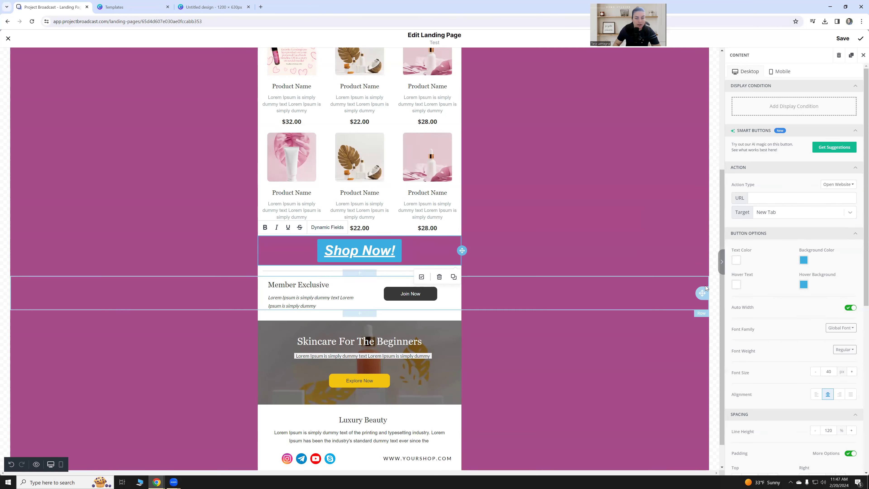
pyautogui.click(805, 263)
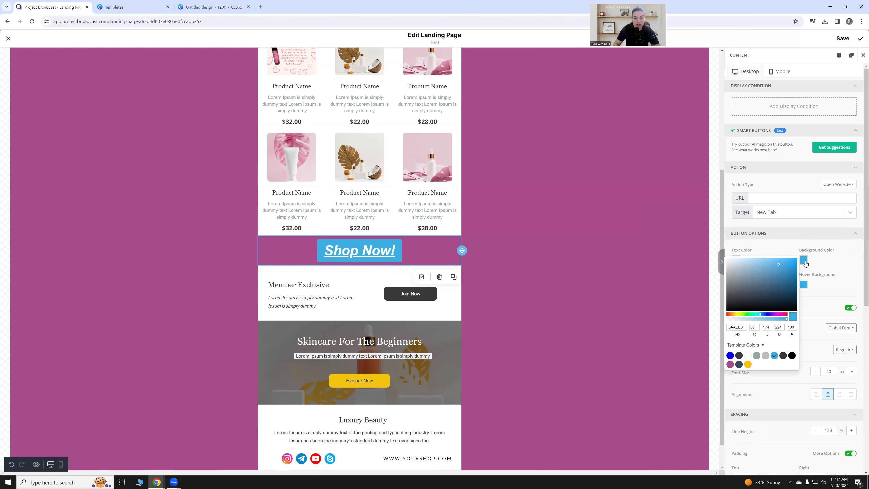
pyautogui.click(748, 364)
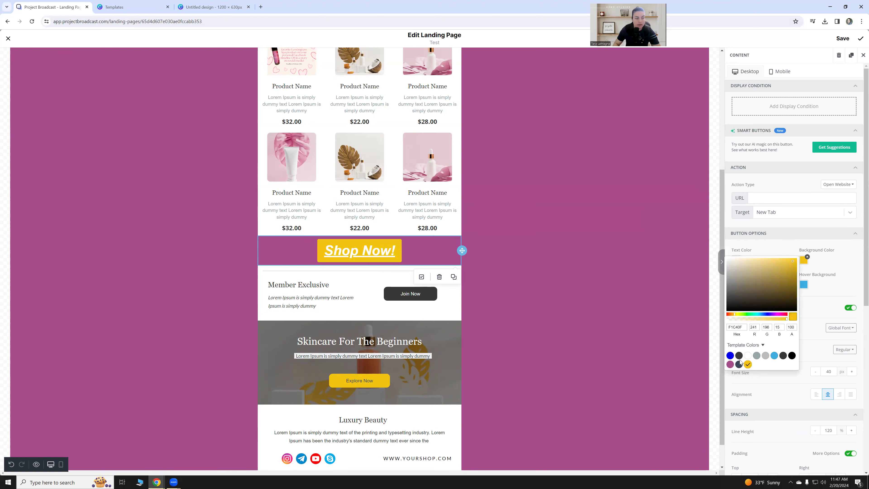
pyautogui.click(846, 269)
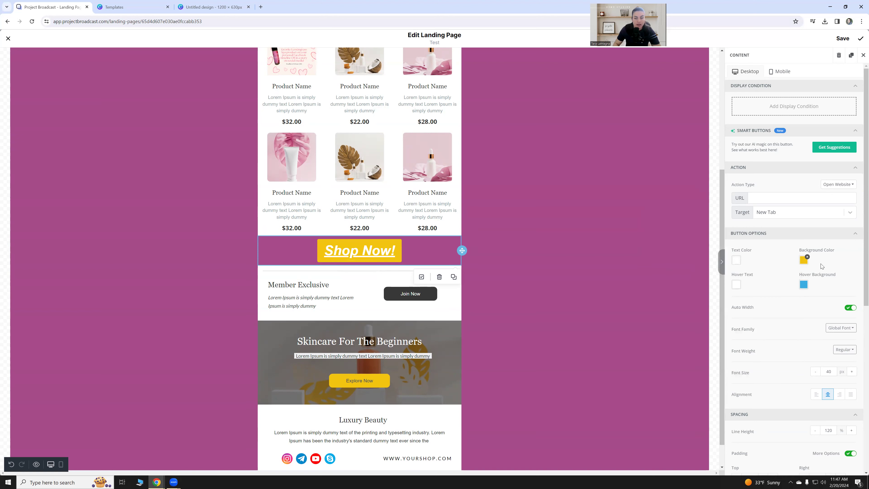
pyautogui.click(803, 284)
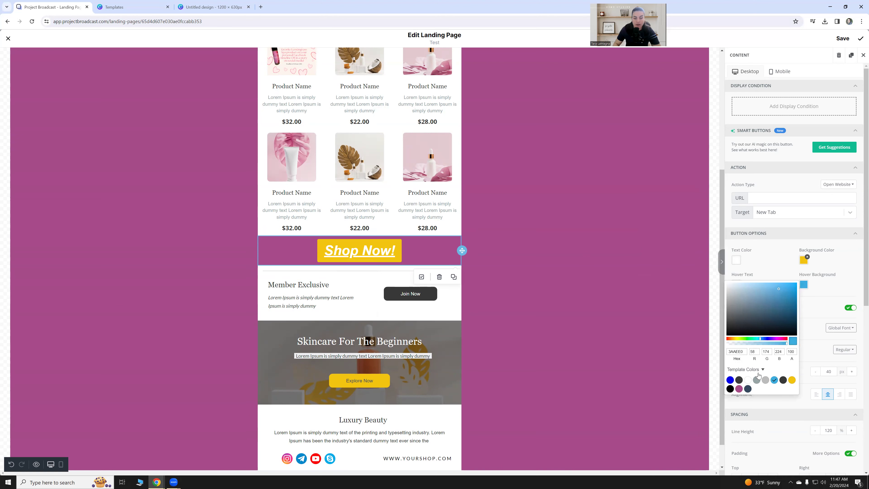
pyautogui.click(792, 380)
pyautogui.click(833, 305)
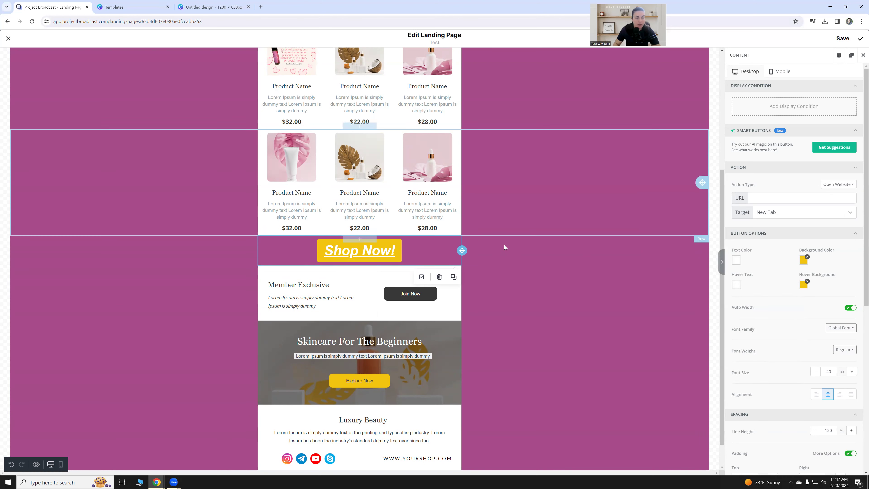
pyautogui.click(736, 262)
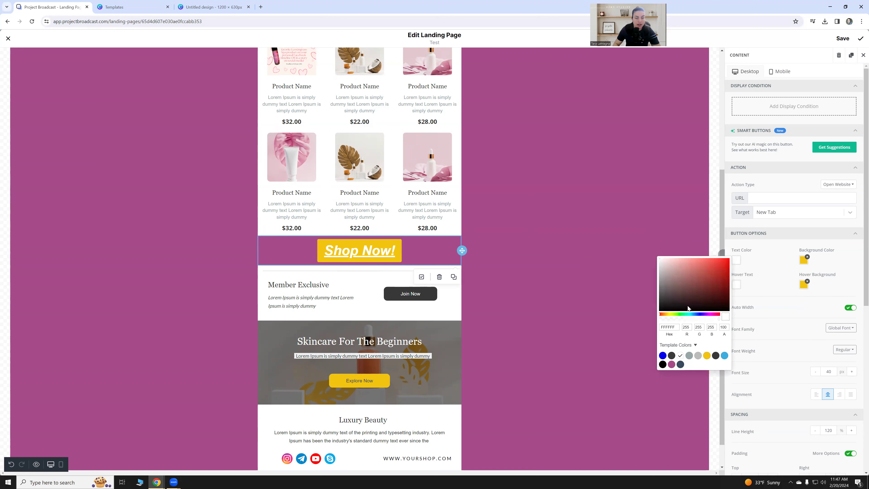
pyautogui.click(662, 356)
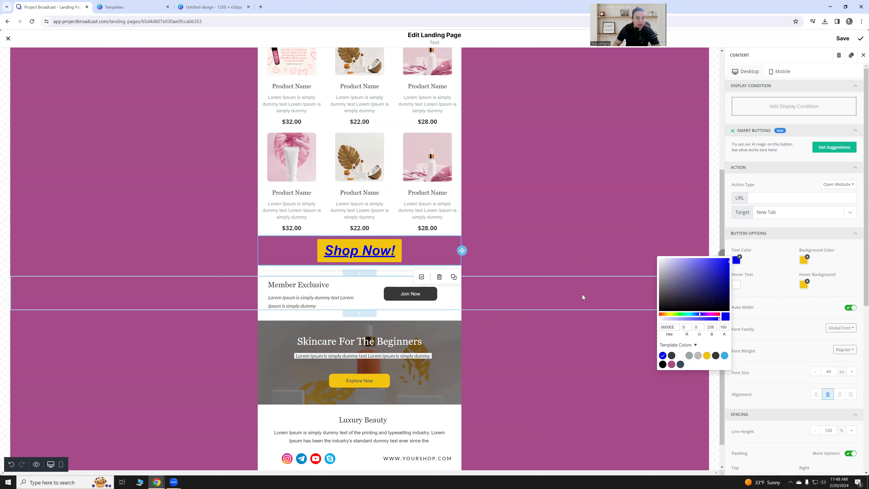
pyautogui.click(578, 249)
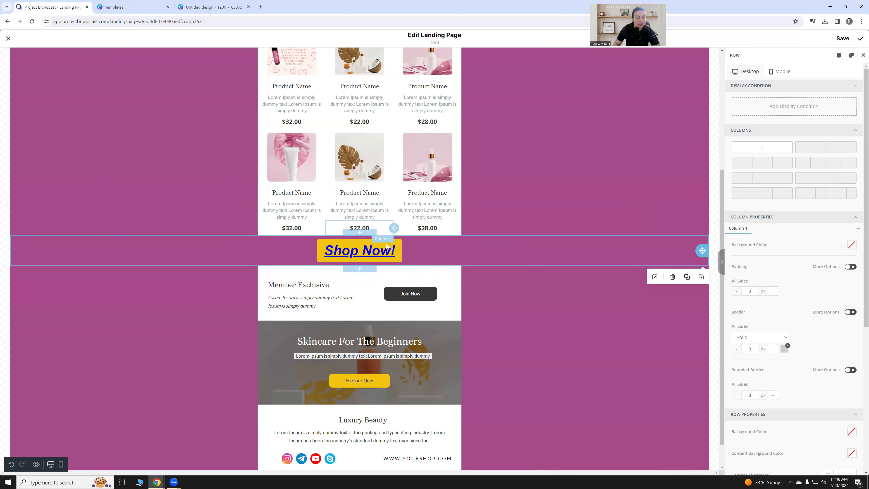
pyautogui.click(350, 249)
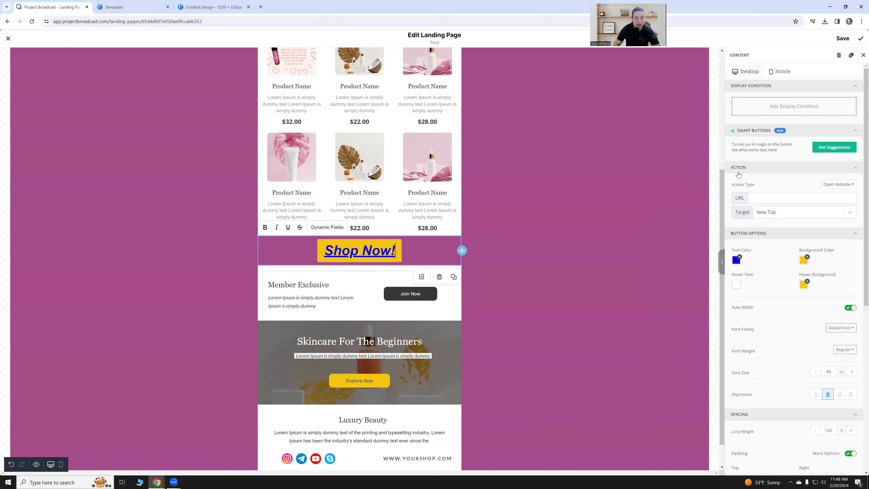
pyautogui.click(757, 197)
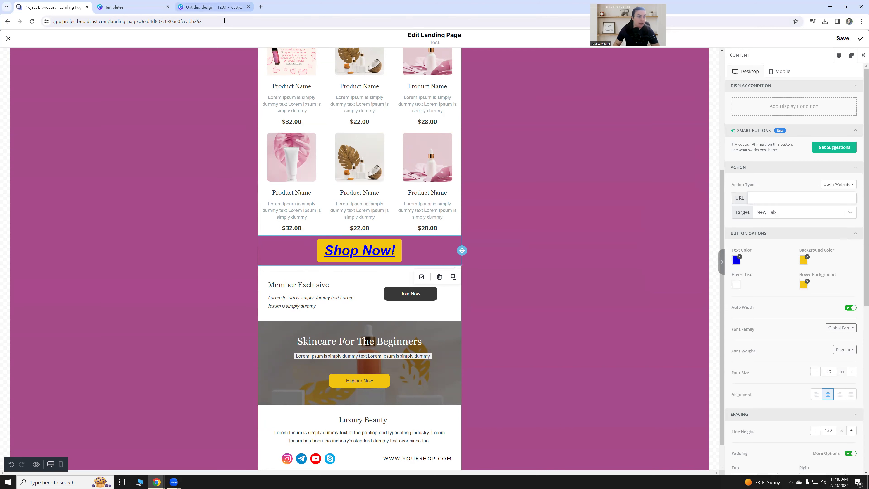
pyautogui.click(119, 4)
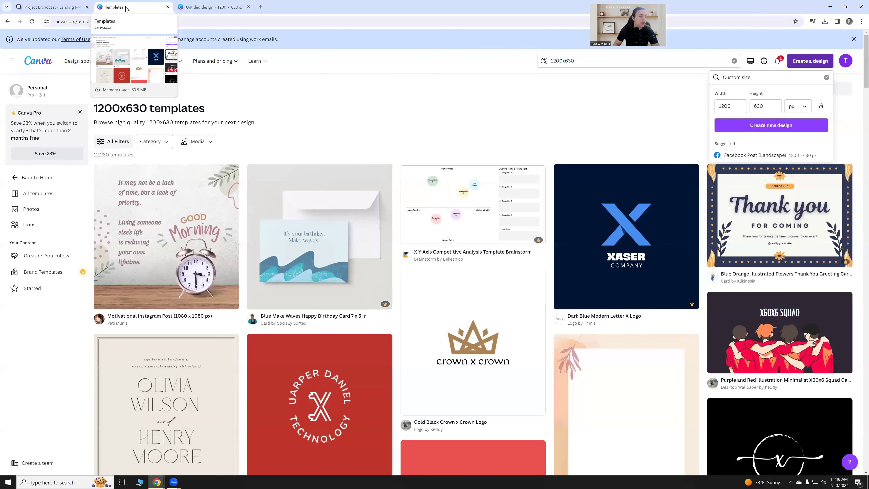
pyautogui.hotkey('ctrl', 'shift', 'Tab')
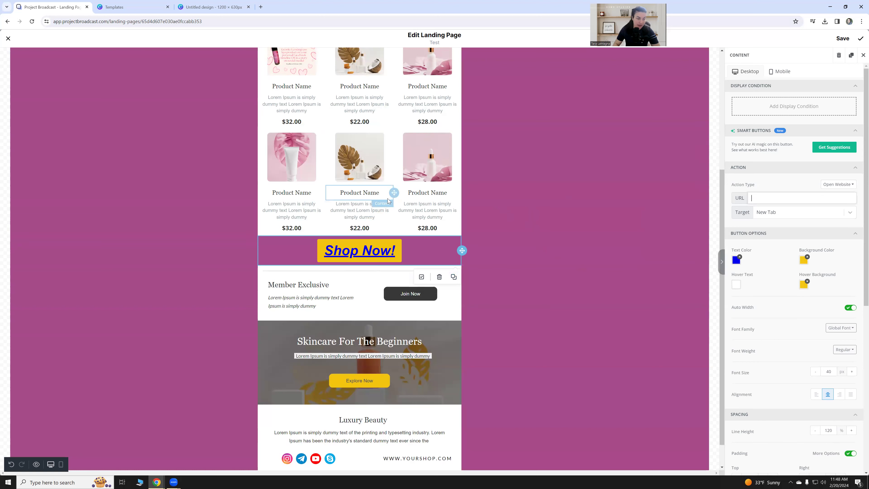
pyautogui.scroll(-1, 516, 253)
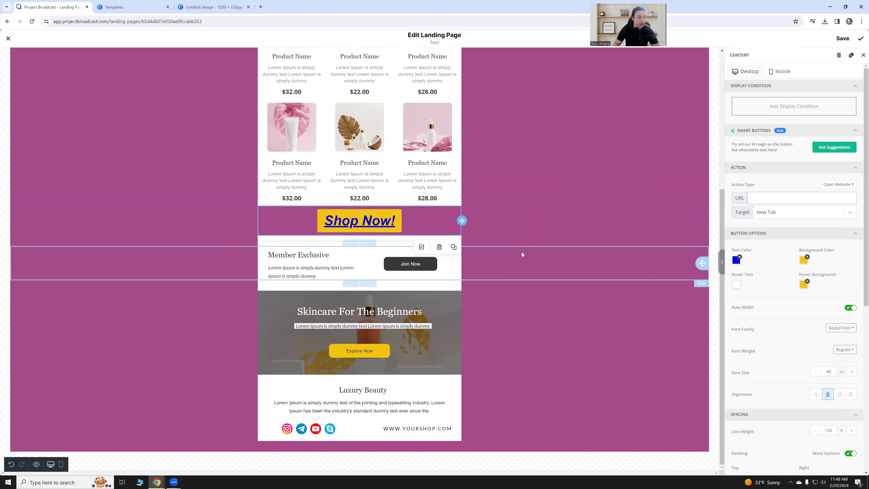
# - Add a new row under the Shop Now! button containing a video block
pyautogui.click(491, 225)
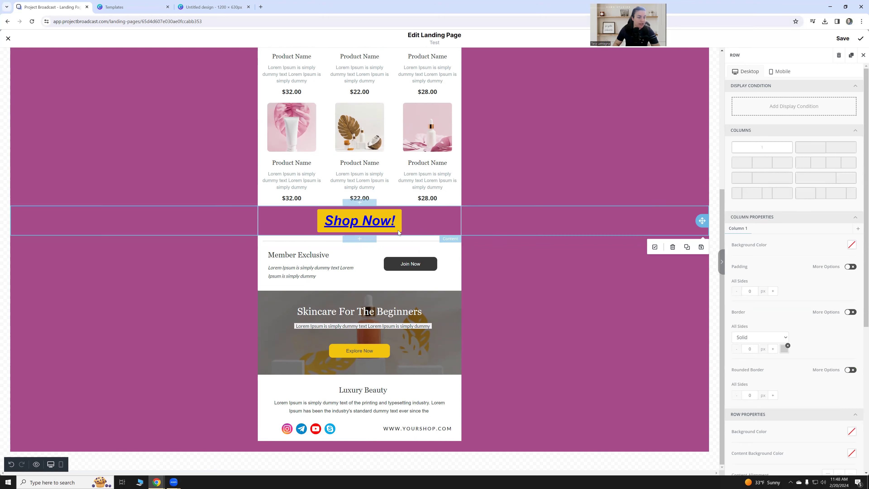
pyautogui.click(360, 239)
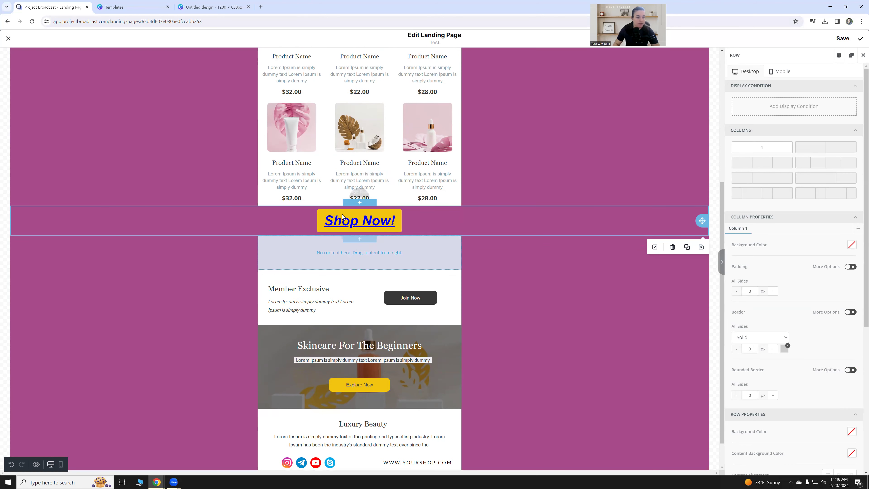
pyautogui.click(352, 250)
pyautogui.click(359, 257)
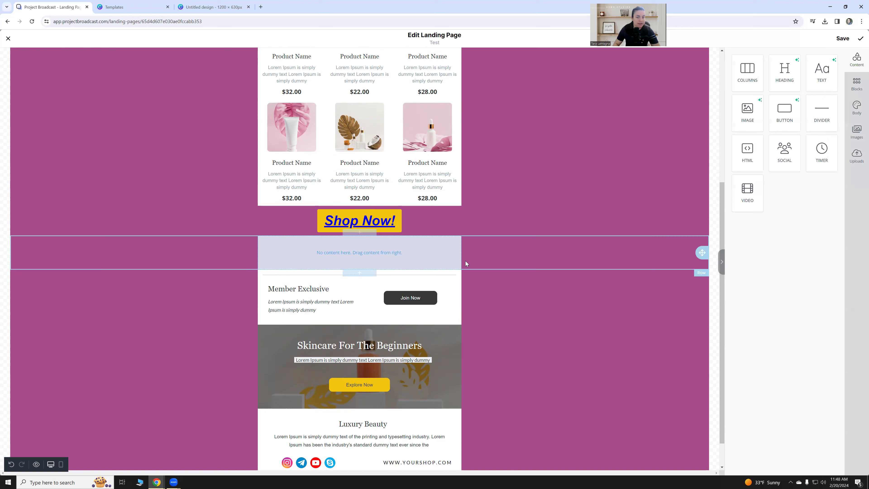
pyautogui.moveTo(749, 196); pyautogui.dragTo(386, 253)
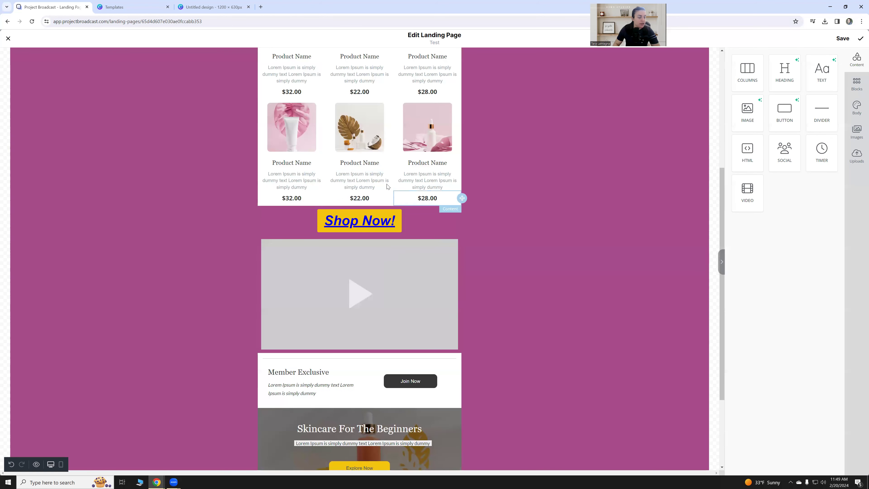
# - Load youtube.com in a new browser tab
pyautogui.click(258, 7)
pyautogui.write('youtu')
pyautogui.press('Return')
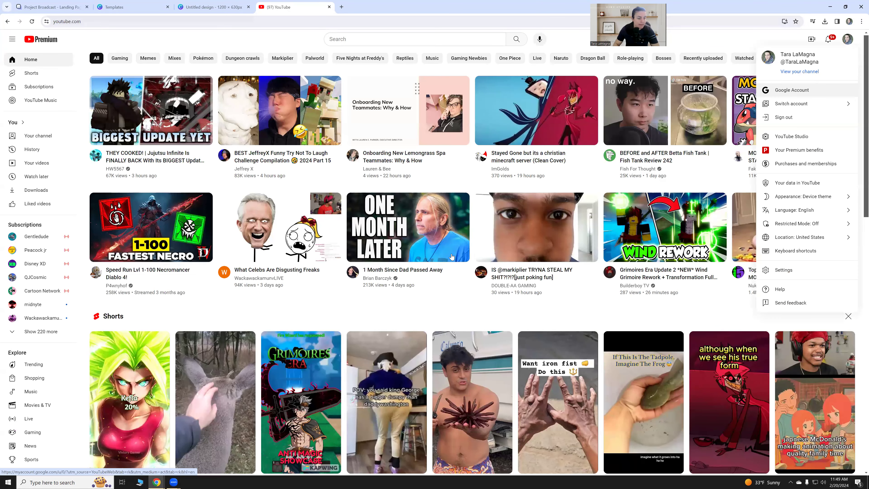
# - Copy the YouTube share link for the $1,000 Zoom Parties video and return to the editor
pyautogui.click(492, 310)
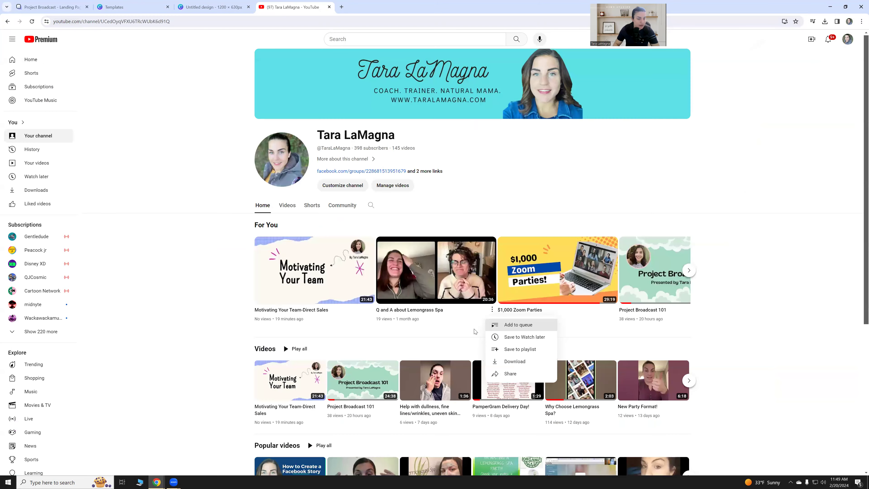
pyautogui.click(510, 374)
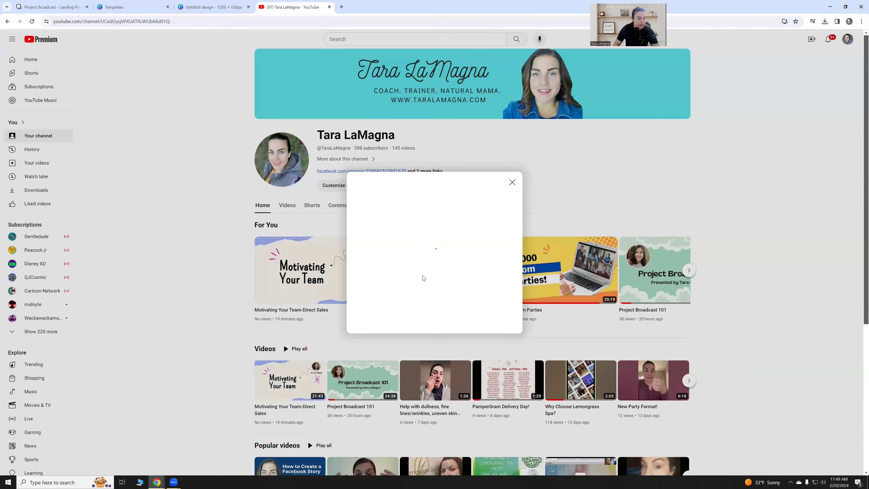
pyautogui.click(497, 293)
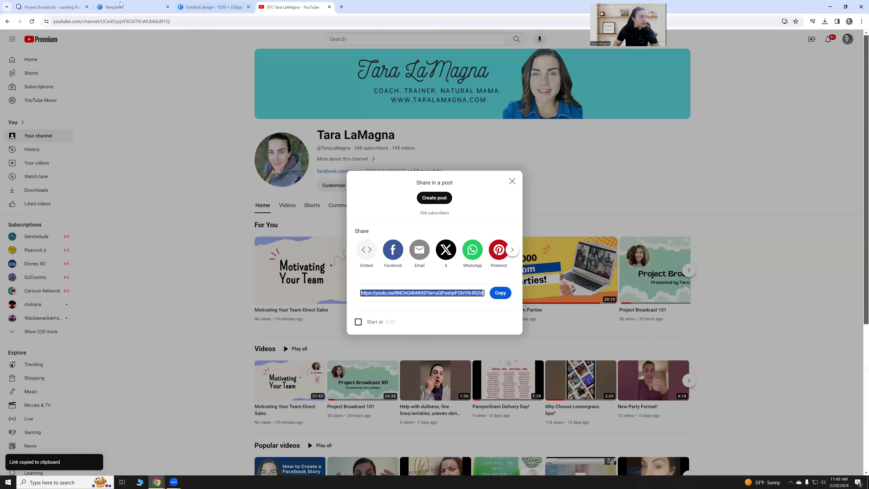
pyautogui.click(34, 7)
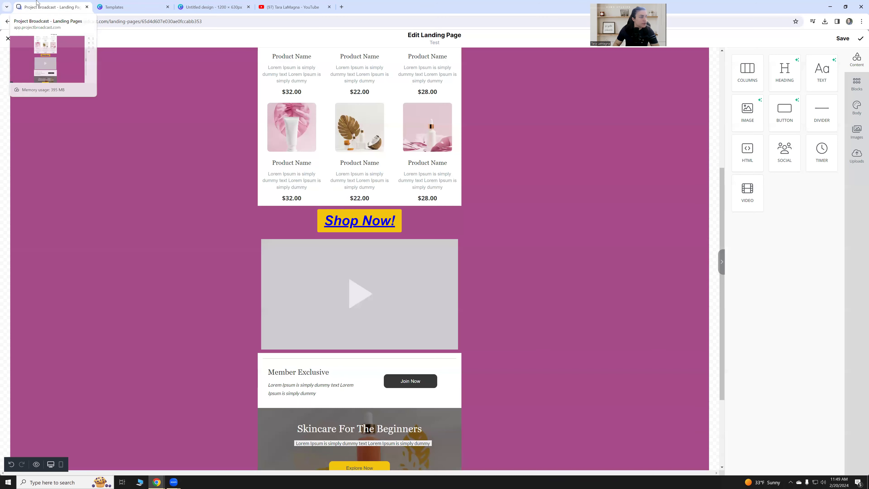
# - Paste the YouTube link into the Video URL of the block below Shop Now
pyautogui.click(392, 283)
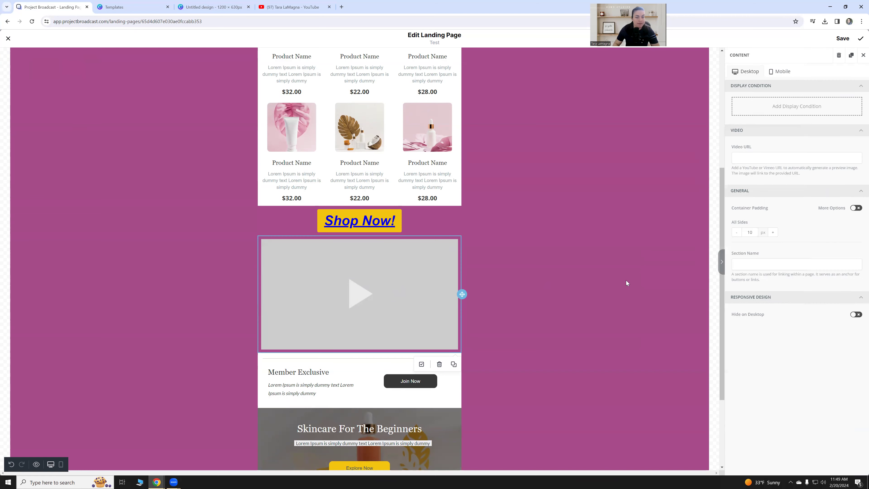
pyautogui.click(753, 156)
pyautogui.hotkey('ctrl', 'v')
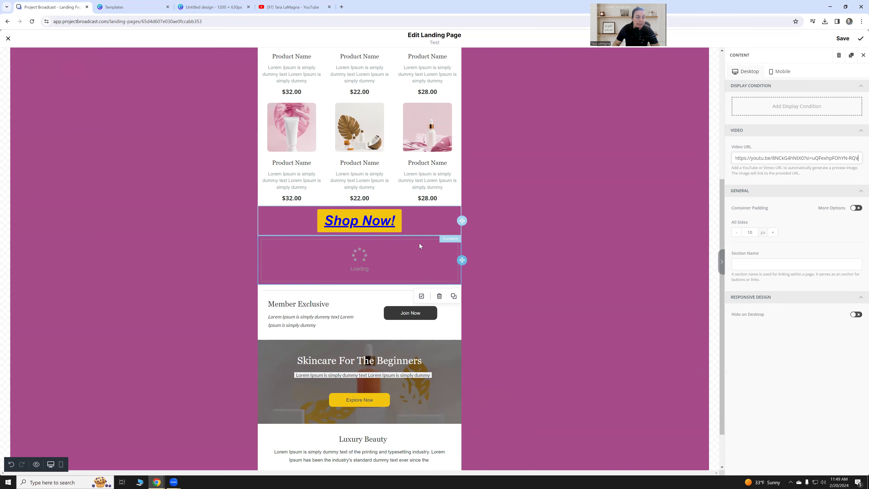
pyautogui.scroll(-3, 428, 247)
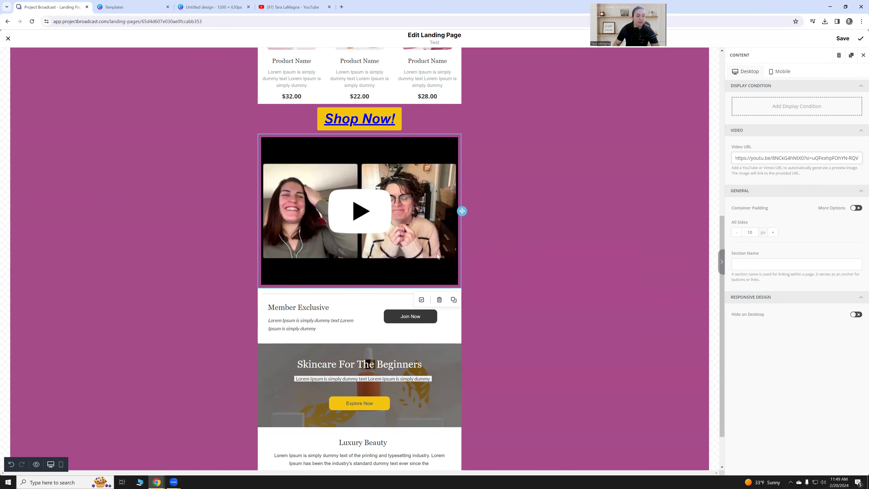
pyautogui.scroll(-2, 437, 253)
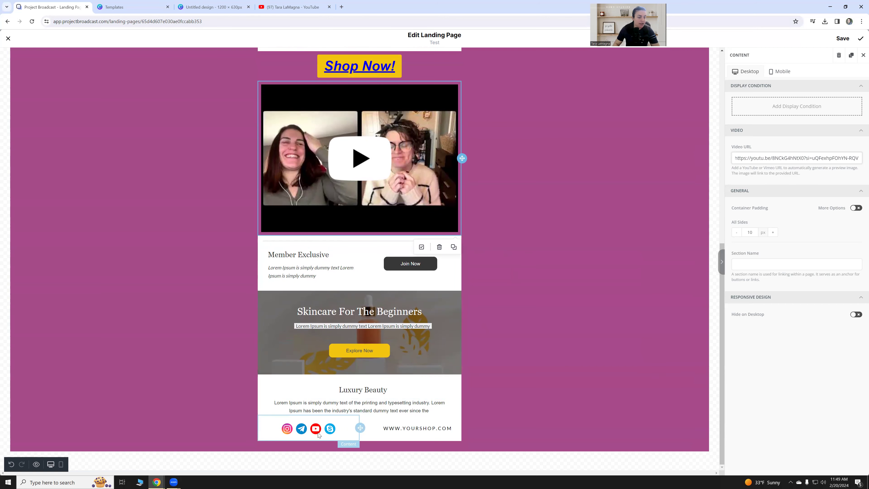
# - Remove the Telegram and Skype links from the footer social icons block
pyautogui.click(287, 429)
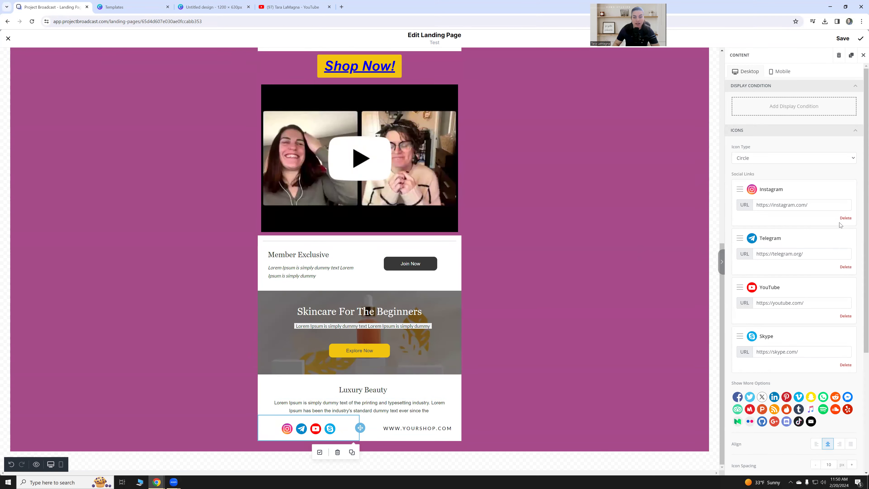
pyautogui.click(845, 267)
pyautogui.click(846, 317)
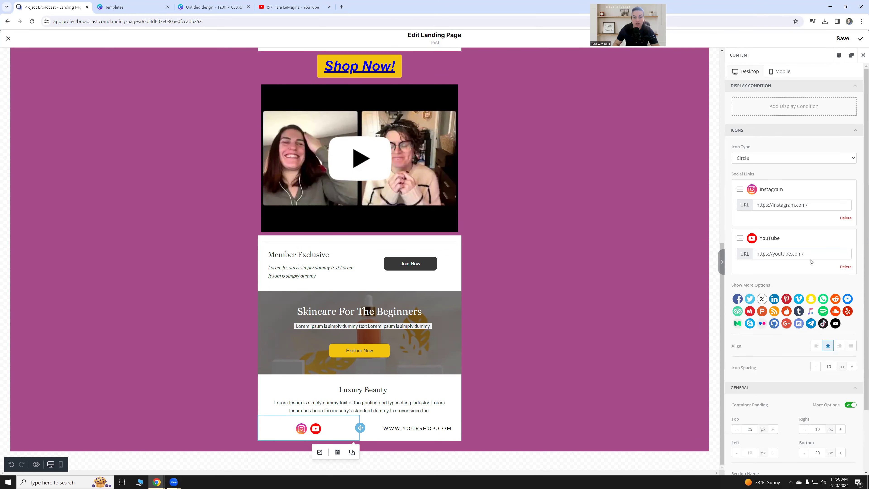
# - Point the Instagram and YouTube links at the taralamagna profiles
pyautogui.doubleClick(781, 205)
pyautogui.click(823, 205)
pyautogui.write('tara')
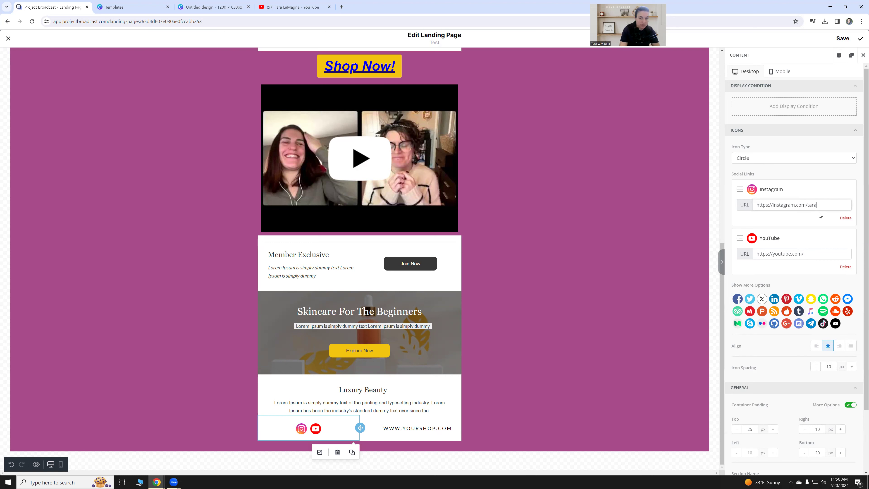
pyautogui.write('lamagna')
pyautogui.click(812, 220)
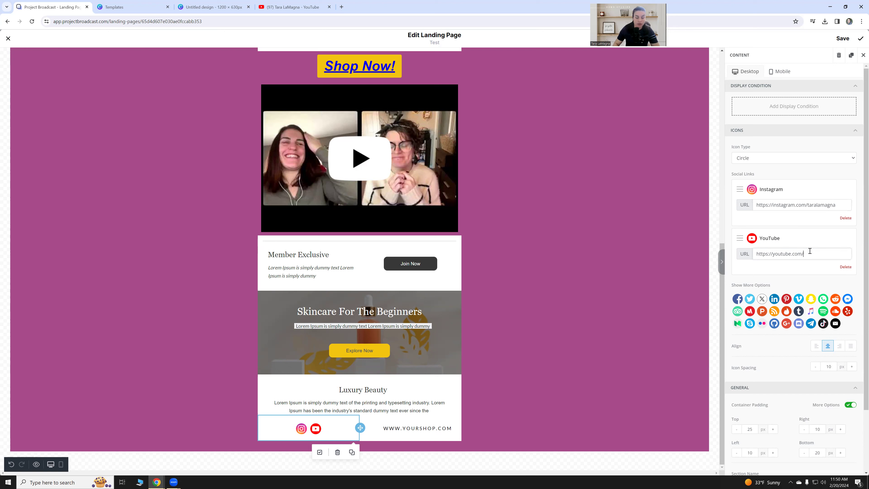
pyautogui.write('taralamagna')
pyautogui.click(825, 237)
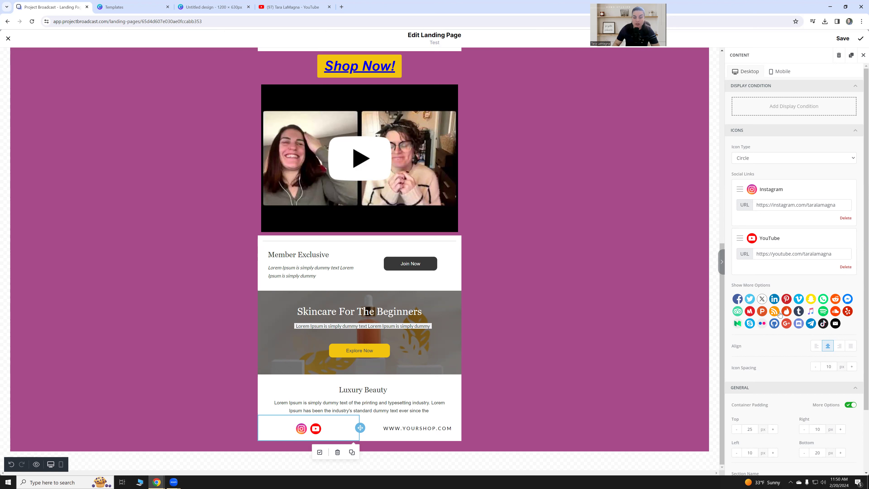
# - Add a TikTok social link, discarding the accidentally added Tumblr link
pyautogui.click(798, 311)
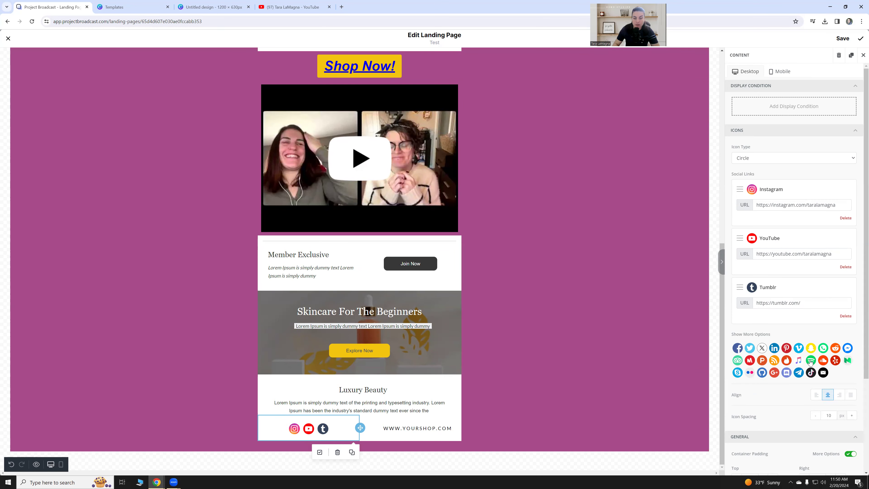
pyautogui.click(811, 372)
pyautogui.click(845, 316)
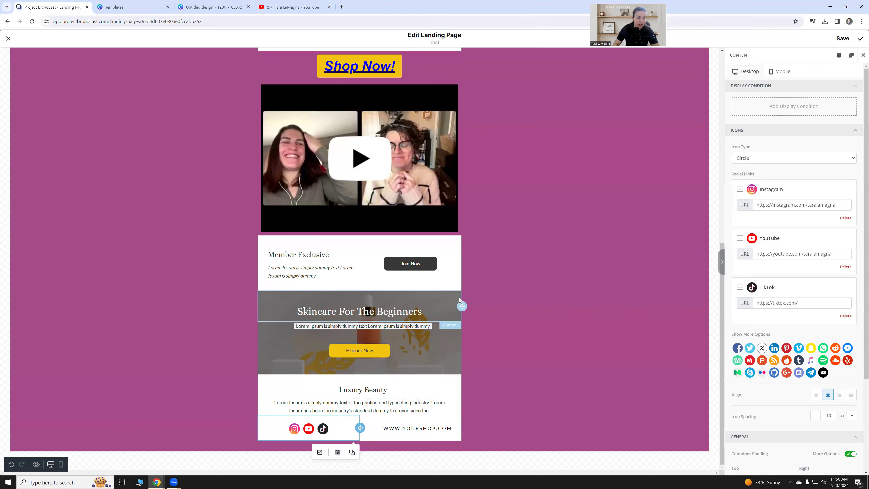
# - Delete the Skincare For The Beginners row from the page
pyautogui.click(481, 334)
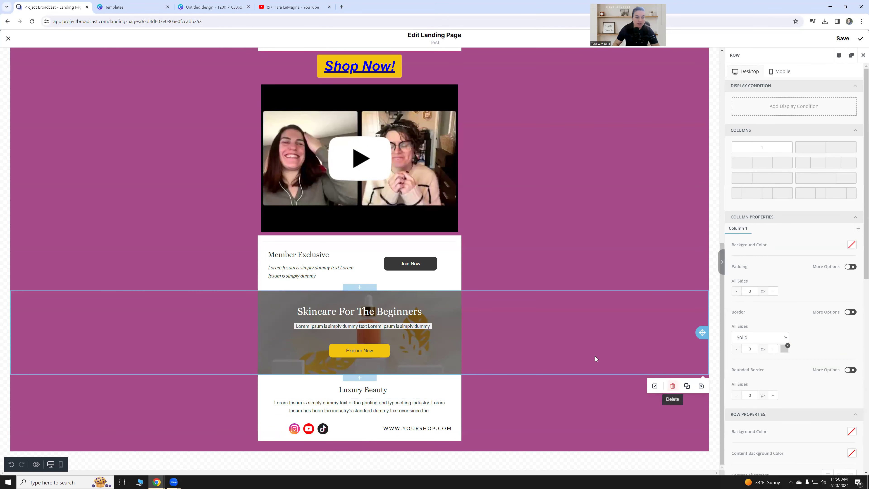
pyautogui.press('Delete')
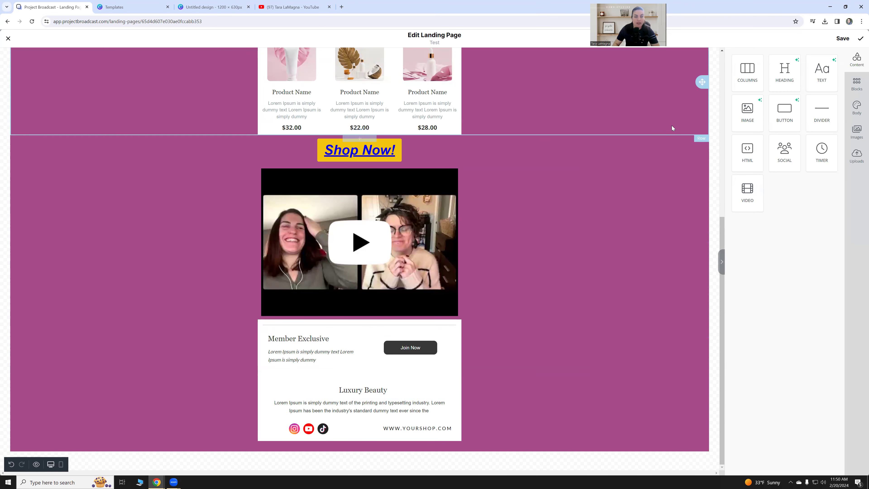
pyautogui.scroll(8, 622, 171)
# - Select the Project Broadcast 101 banner row and bring up its Column 1 background colours
pyautogui.click(635, 142)
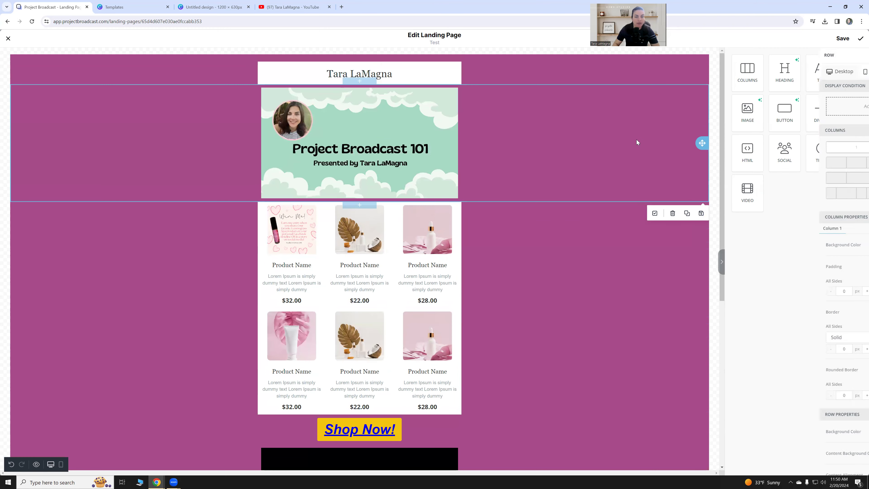
pyautogui.scroll(-6, 756, 191)
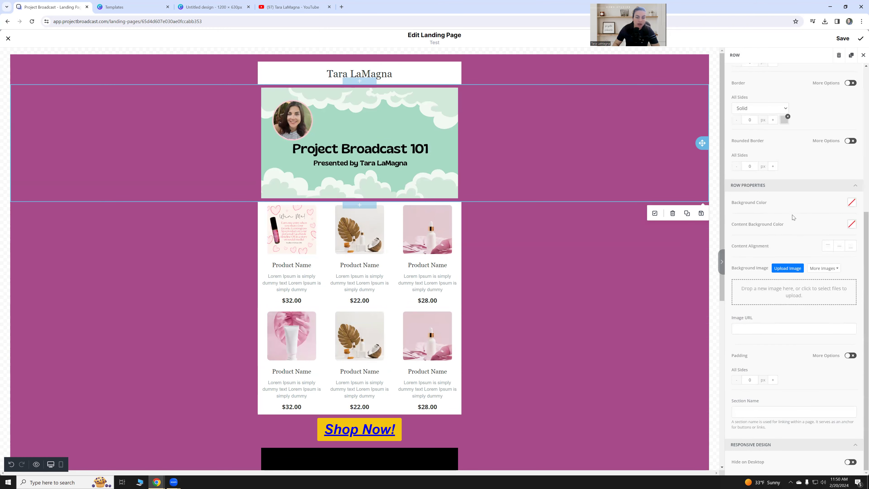
pyautogui.scroll(5, 770, 204)
pyautogui.scroll(2, 771, 204)
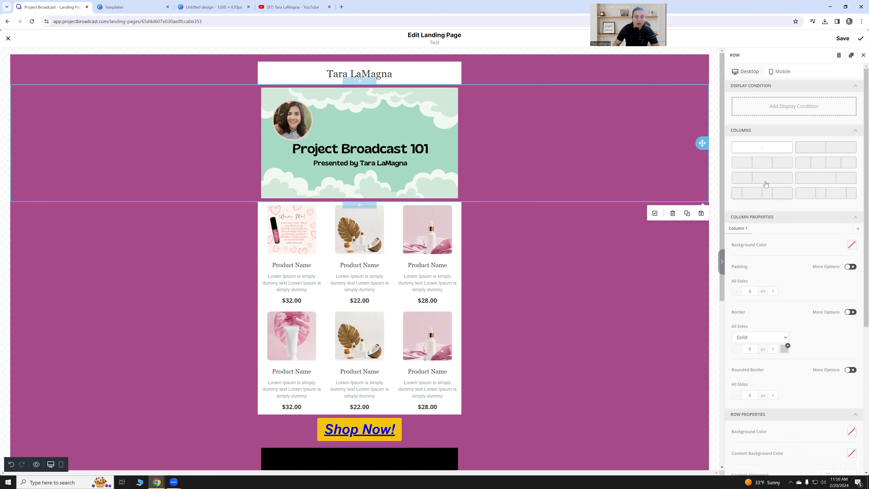
pyautogui.click(639, 86)
pyautogui.click(640, 86)
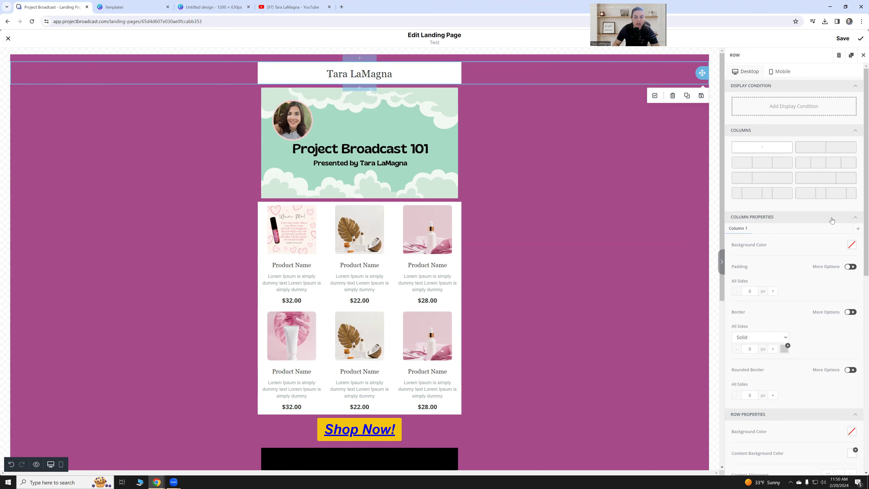
pyautogui.scroll(-4, 848, 225)
pyautogui.scroll(4, 851, 222)
pyautogui.click(589, 137)
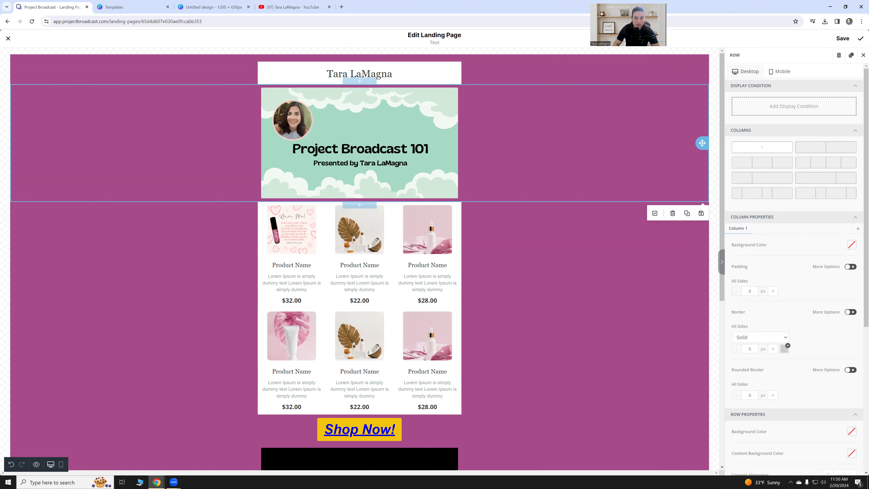
pyautogui.click(851, 246)
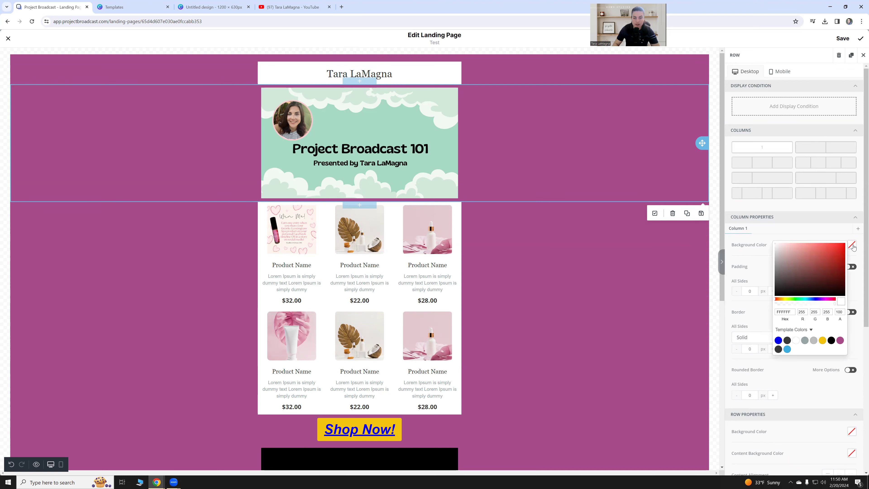
# - Give the banner column a light blue #3AAEE0 background, then select the top product row
pyautogui.click(786, 349)
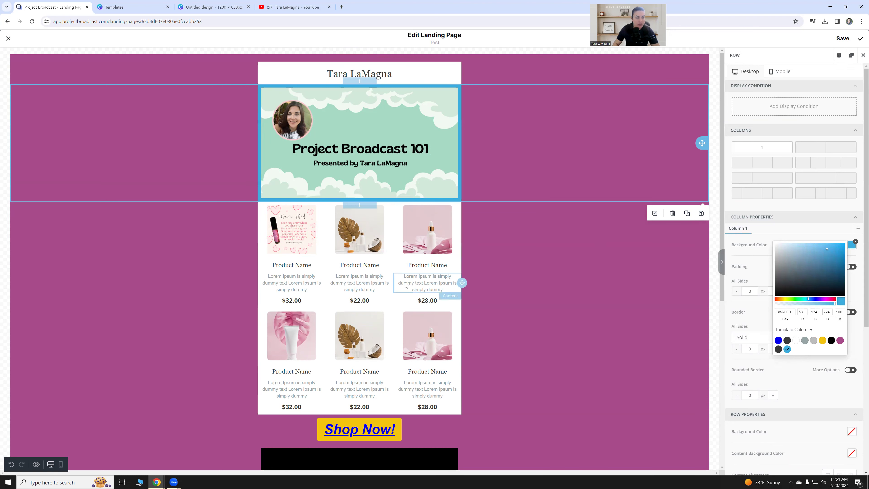
pyautogui.click(486, 284)
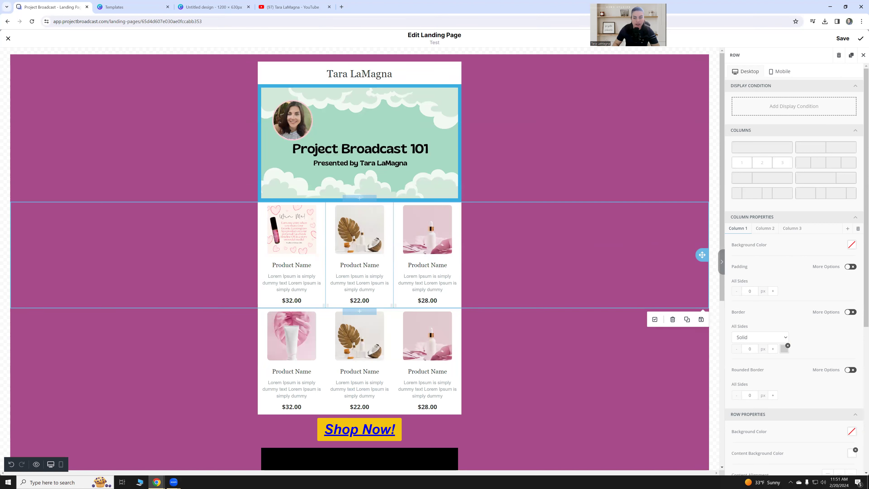
pyautogui.click(851, 245)
# - Set Columns 1, 2 and 3 of the top product row to light blue #3AAEE0
pyautogui.click(823, 340)
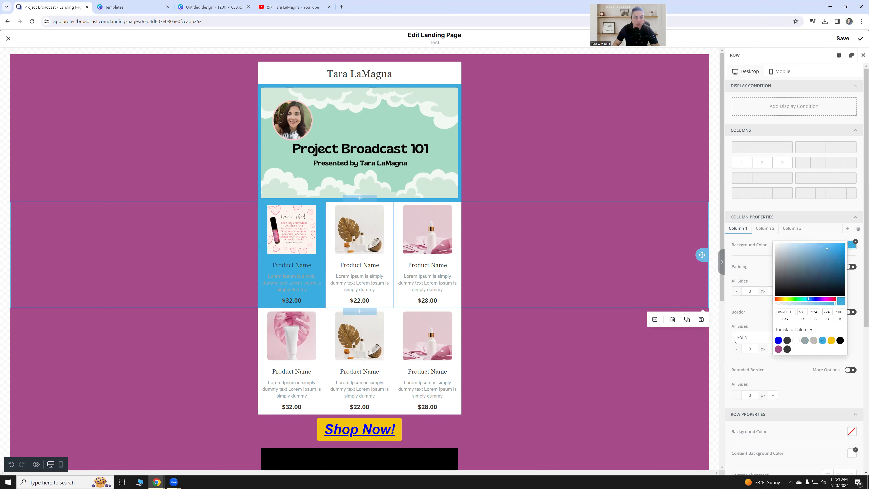
pyautogui.click(764, 228)
pyautogui.click(852, 245)
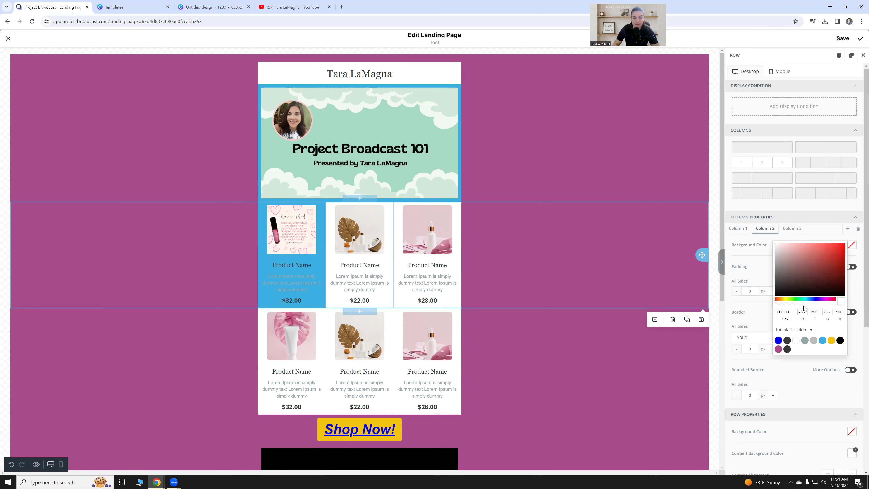
pyautogui.click(823, 341)
pyautogui.click(793, 228)
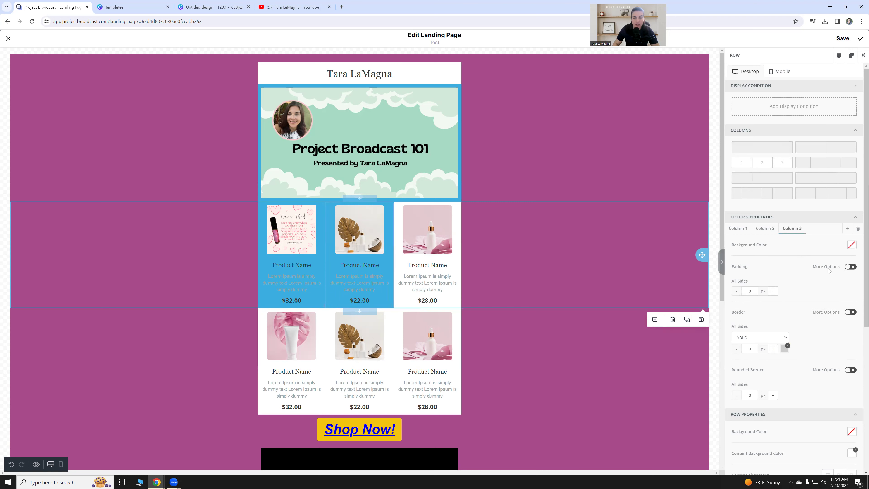
pyautogui.click(851, 245)
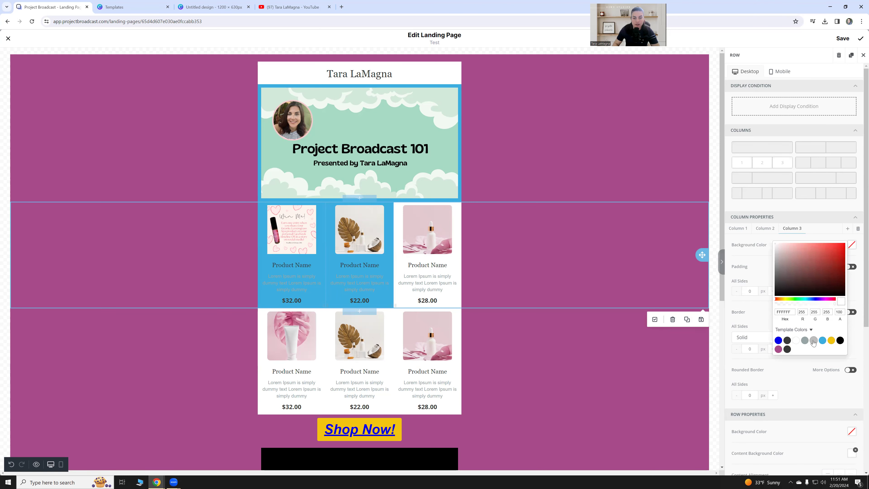
pyautogui.click(822, 341)
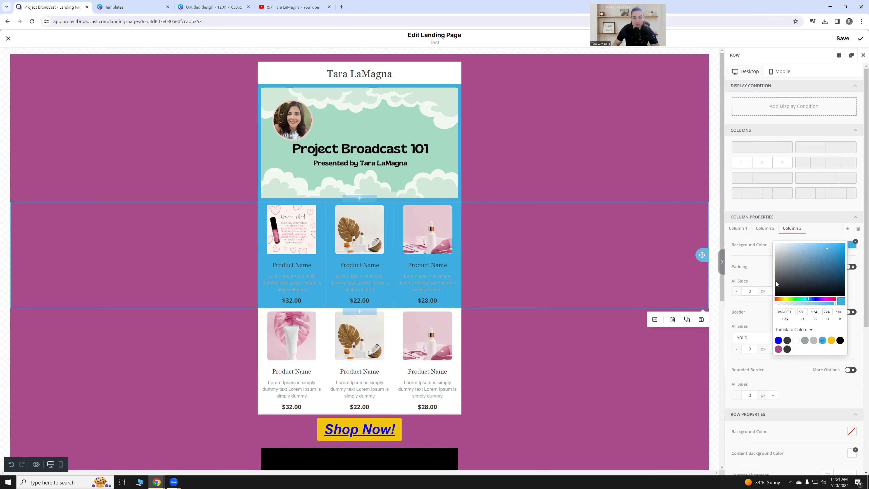
pyautogui.click(763, 272)
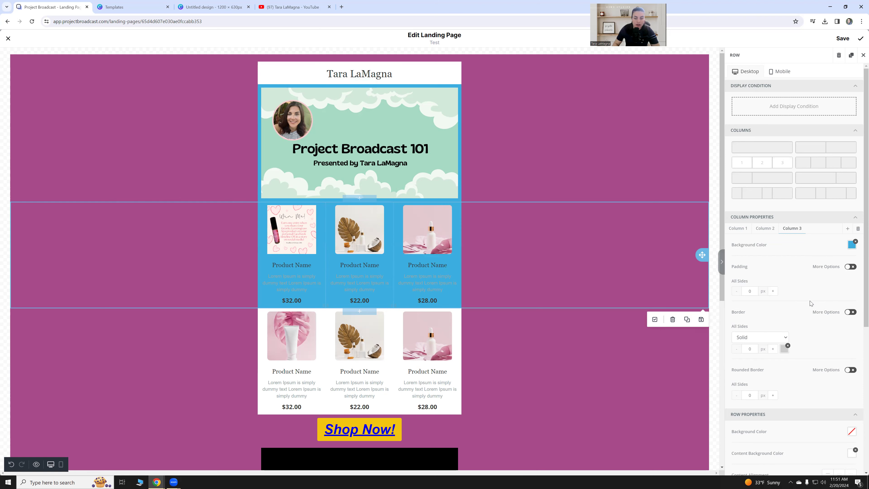
pyautogui.scroll(-6, 810, 303)
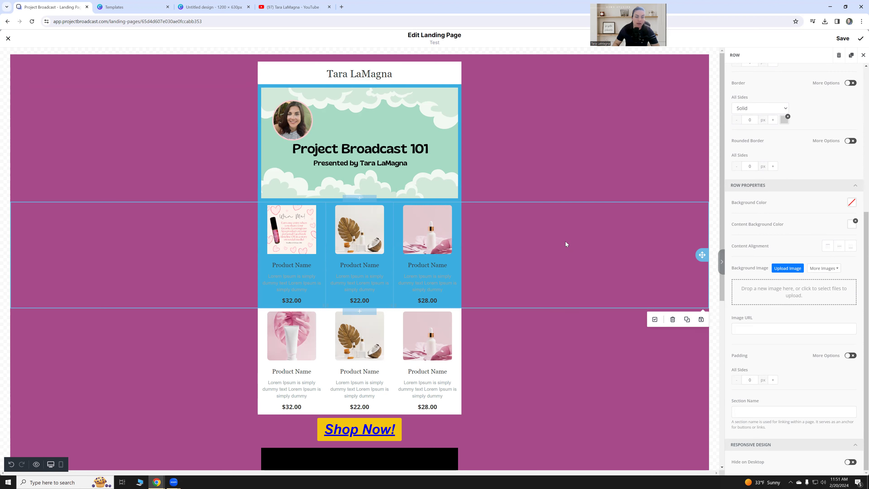
# - After trying blue and dark grey, set the product row background to yellow #F1C40F
pyautogui.click(852, 202)
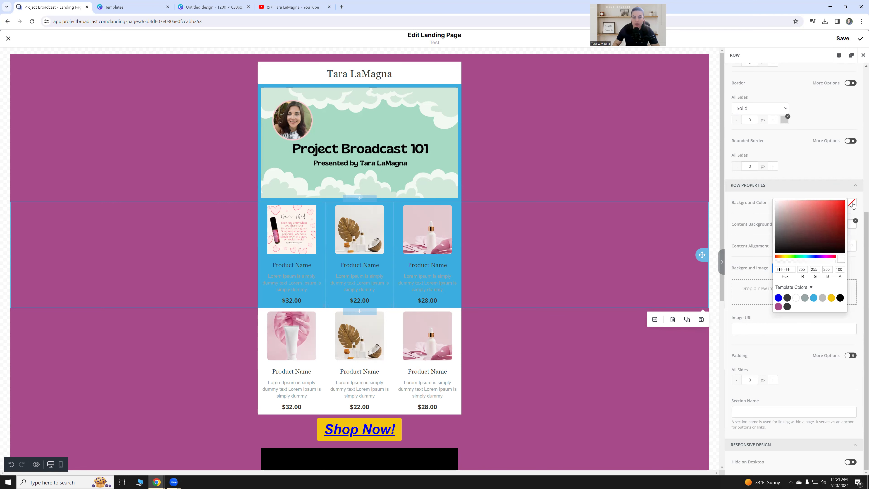
pyautogui.click(779, 298)
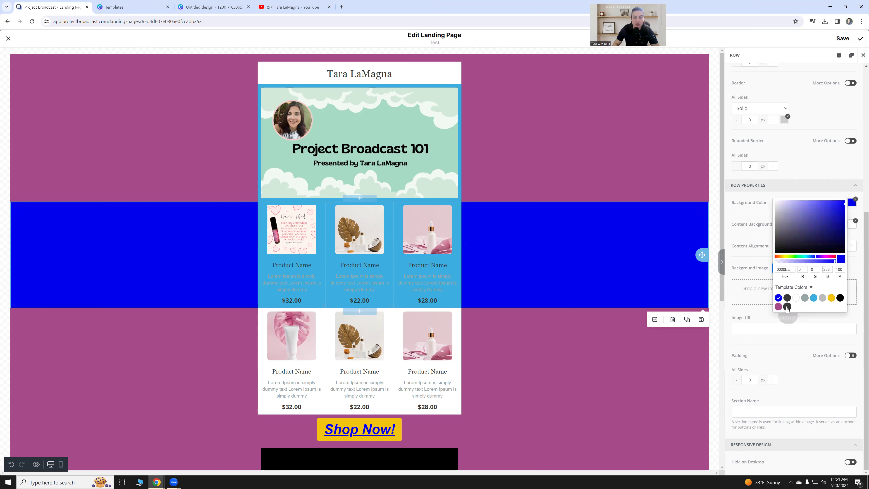
pyautogui.click(787, 307)
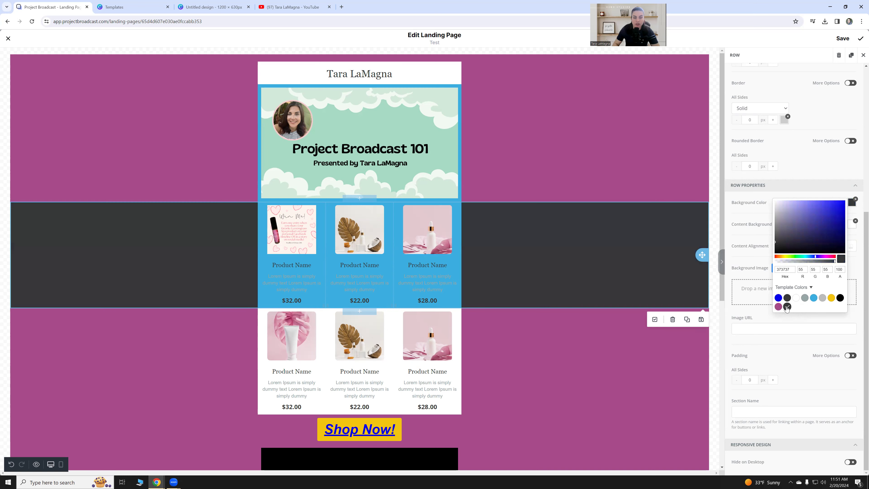
pyautogui.click(832, 297)
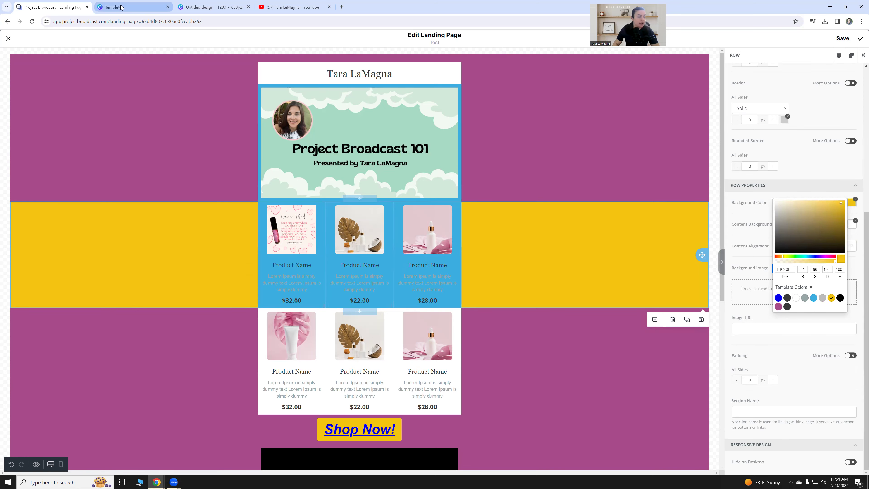
pyautogui.click(135, 10)
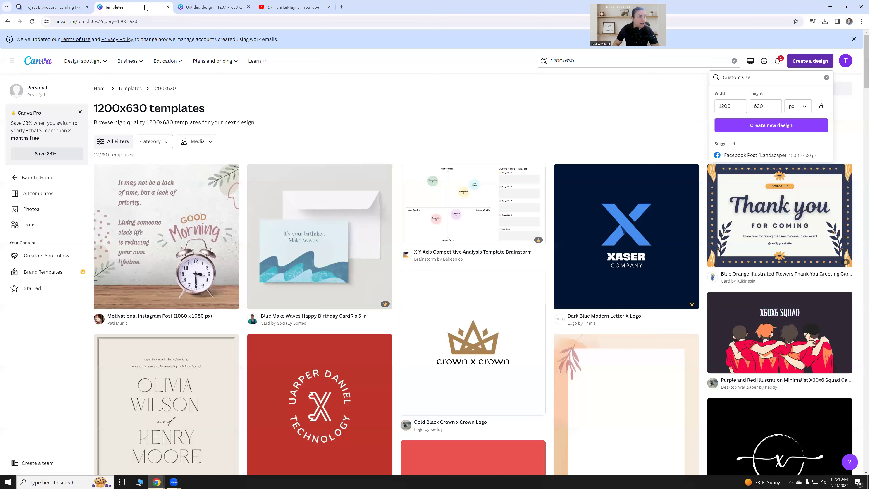
# - Close the untitled Canva design and open the Blue Make Waves birthday card template
pyautogui.click(248, 7)
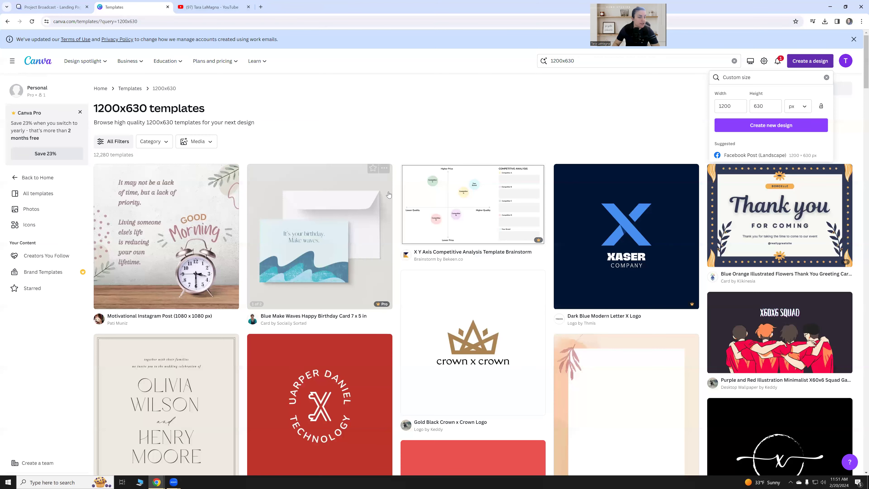
pyautogui.click(329, 266)
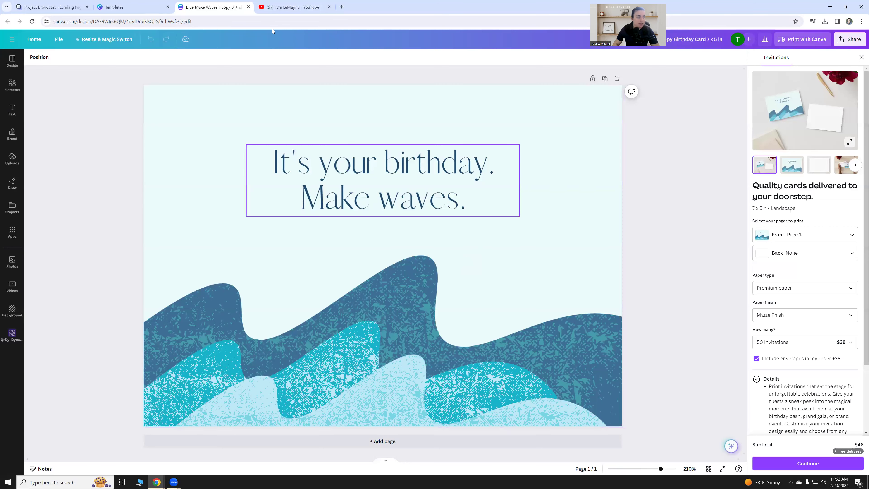
pyautogui.click(40, 4)
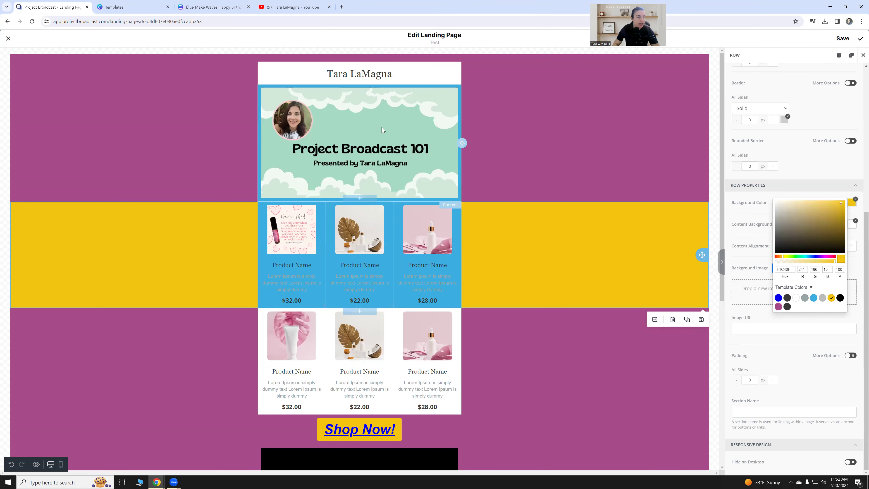
pyautogui.click(199, 7)
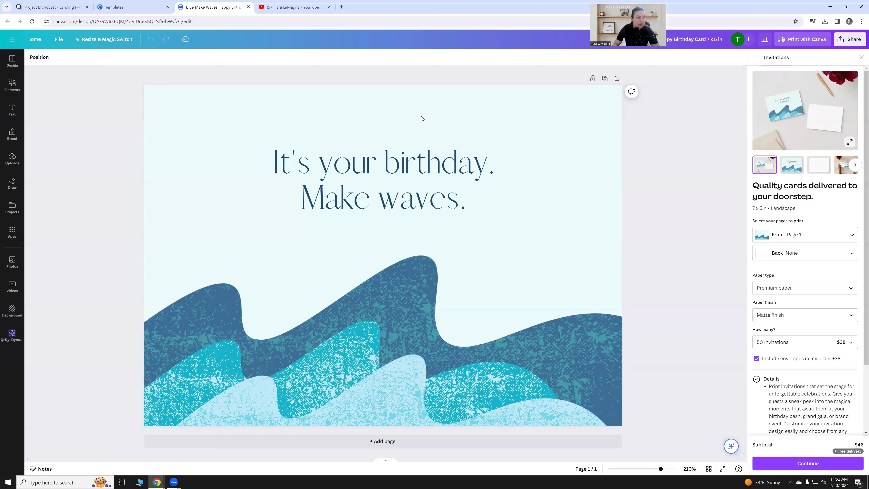
# - Read the card's wave colour as teal #14B3CA and return to the landing page editor
pyautogui.click(355, 340)
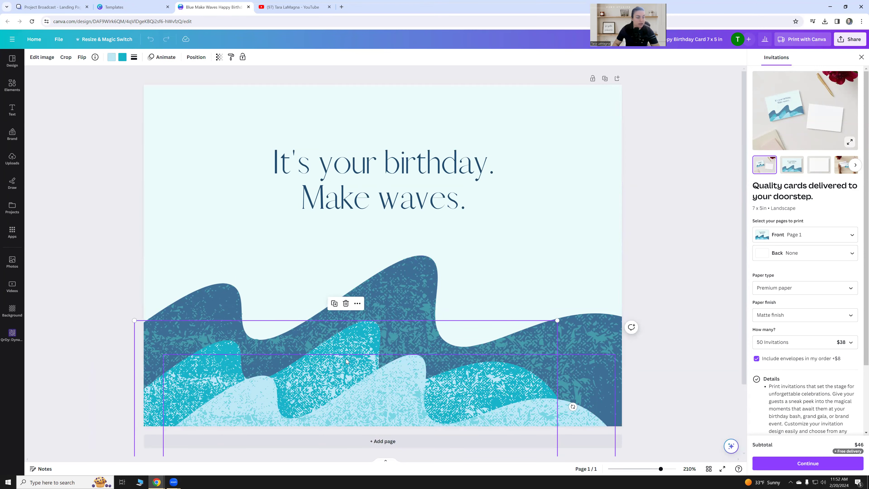
pyautogui.click(122, 57)
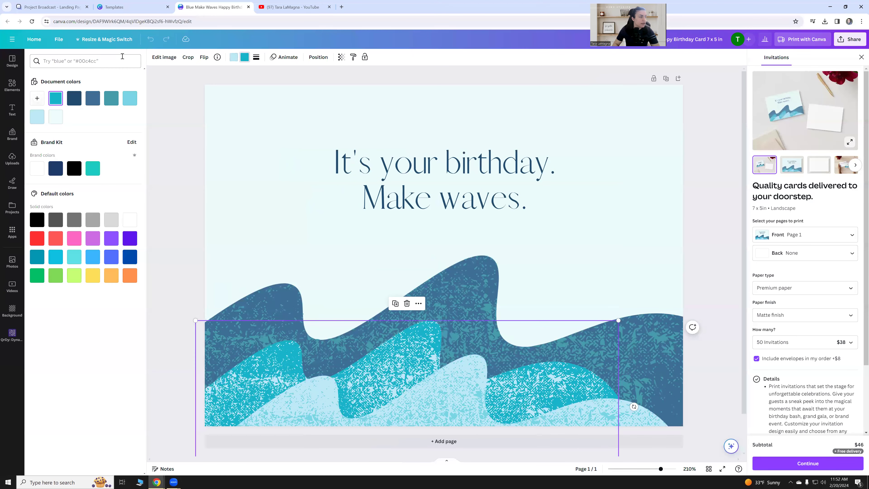
pyautogui.click(57, 100)
pyautogui.hotkey('ctrl', 'c')
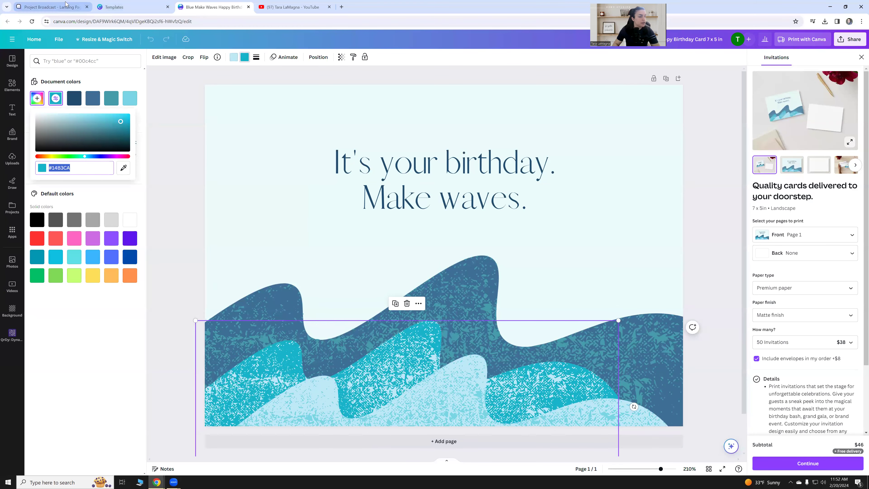
pyautogui.click(53, 7)
pyautogui.click(672, 253)
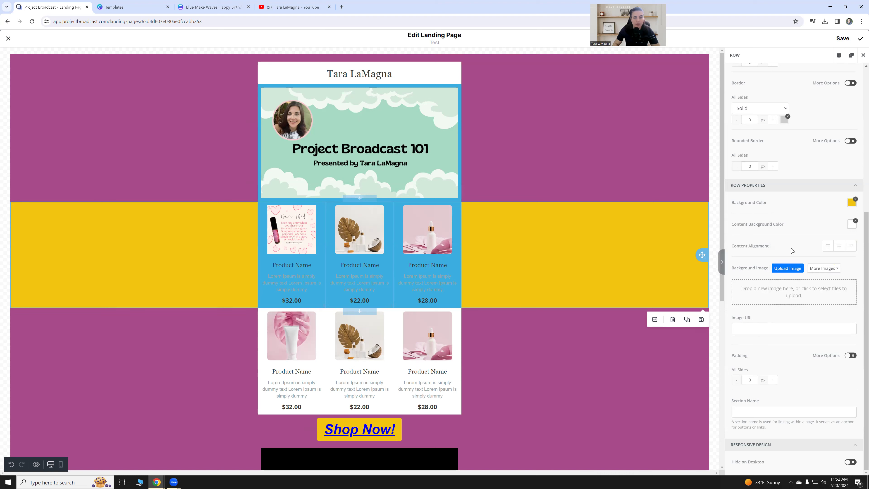
# - Replace the row's yellow background with teal hex 14B3CA and save the page
pyautogui.click(855, 199)
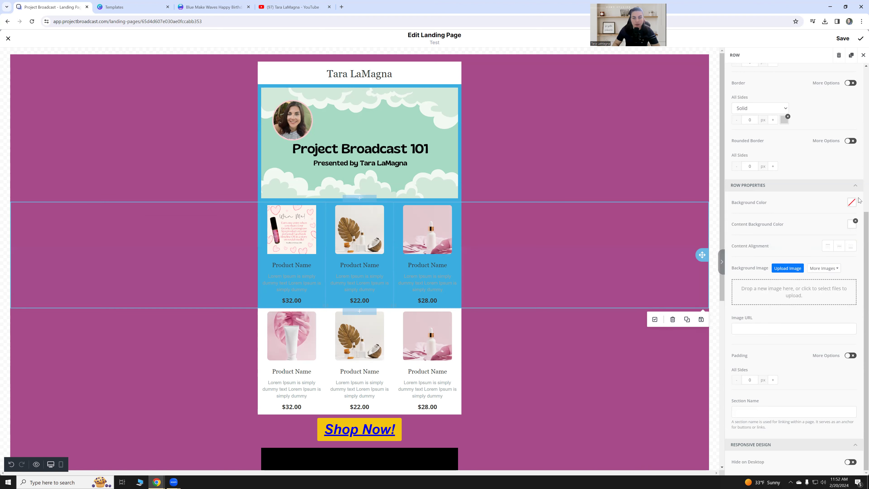
pyautogui.click(851, 205)
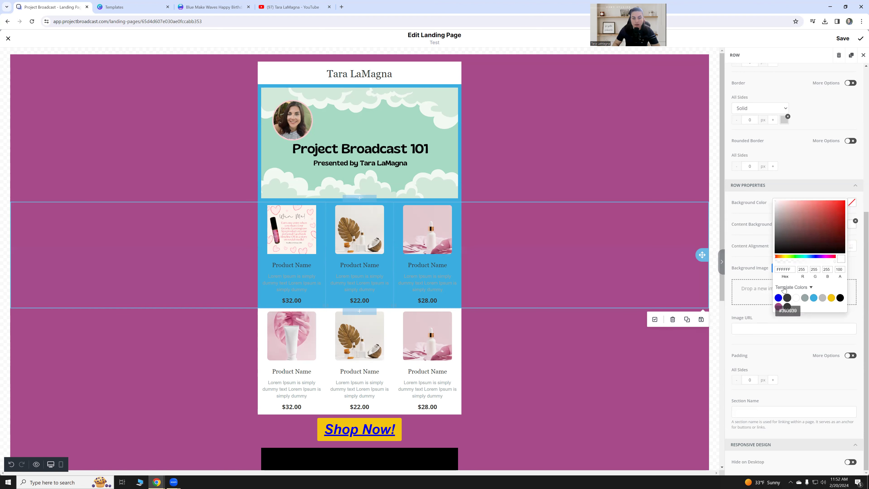
pyautogui.doubleClick(787, 269)
pyautogui.hotkey('ctrl', 'v')
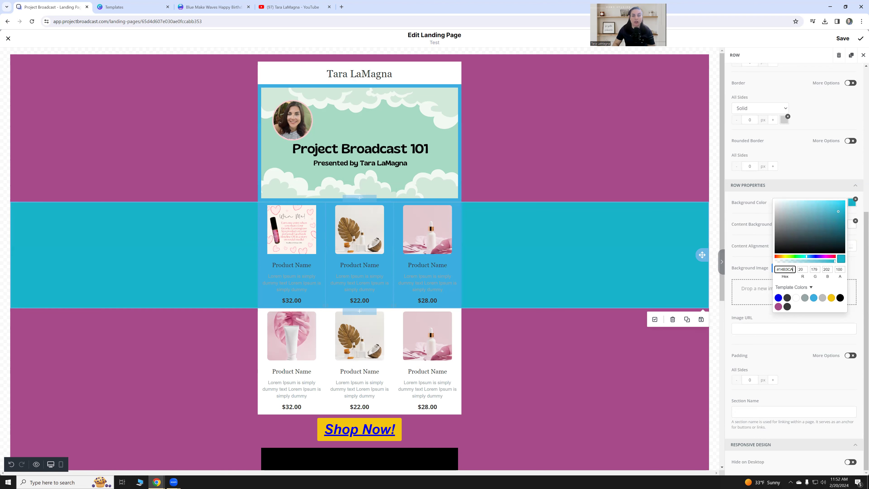
pyautogui.click(843, 40)
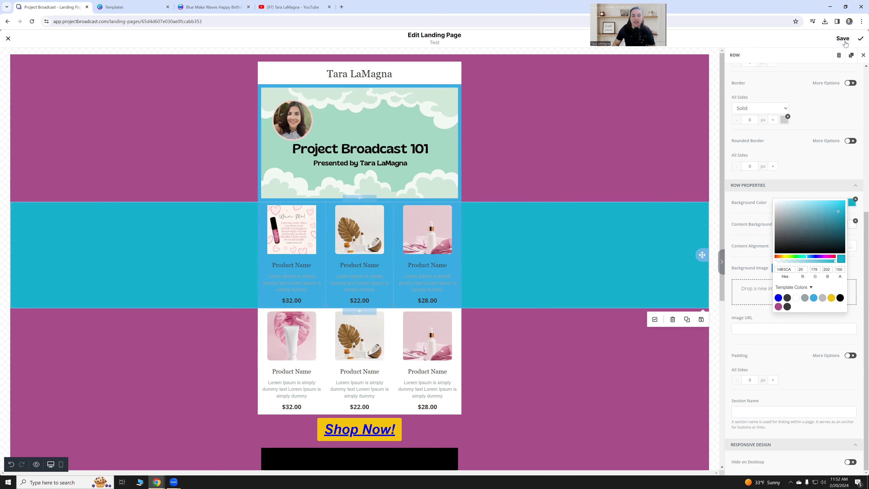
pyautogui.click(861, 40)
# - Copy the Test landing page's URL from its details page
pyautogui.scroll(6, 462, 190)
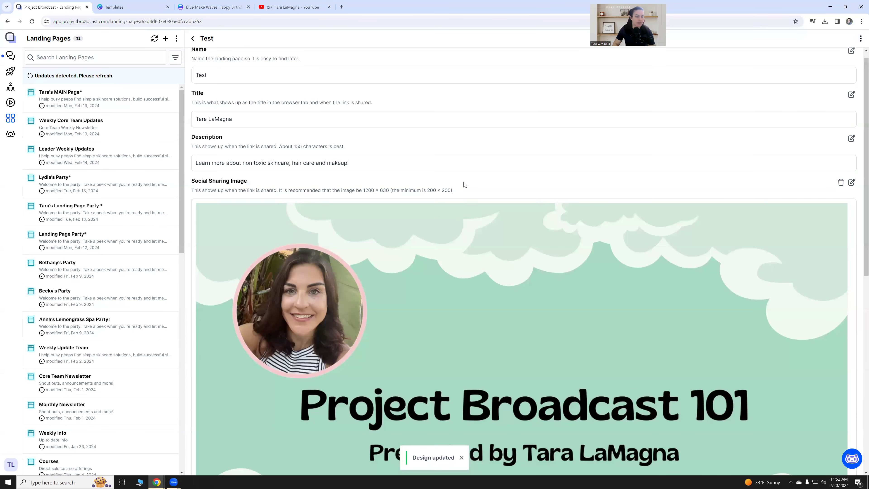
pyautogui.scroll(-10, 449, 155)
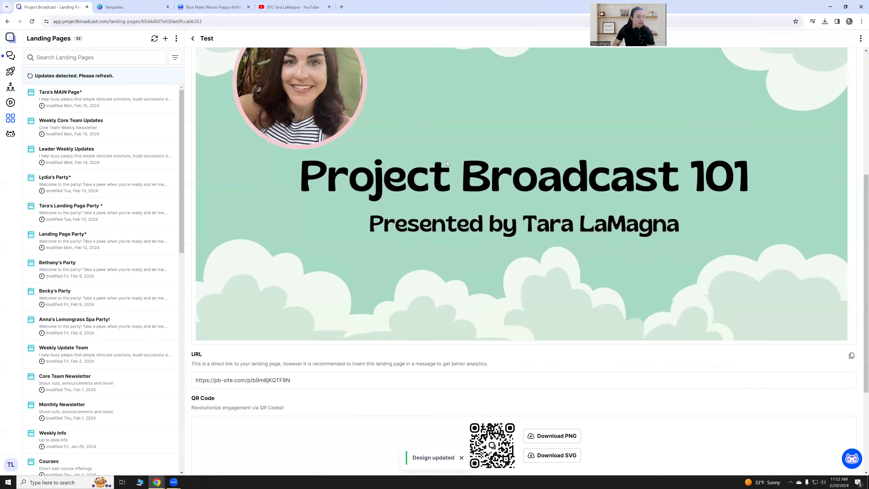
pyautogui.scroll(-6, 443, 153)
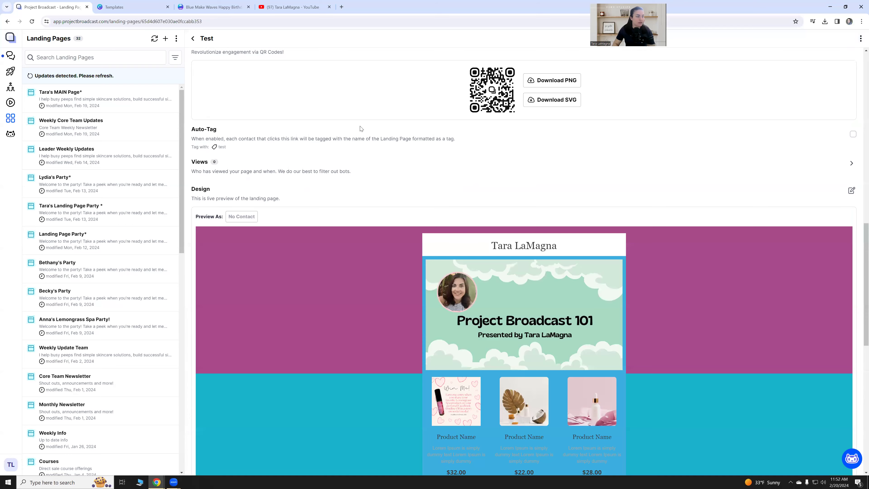
pyautogui.scroll(4, 359, 130)
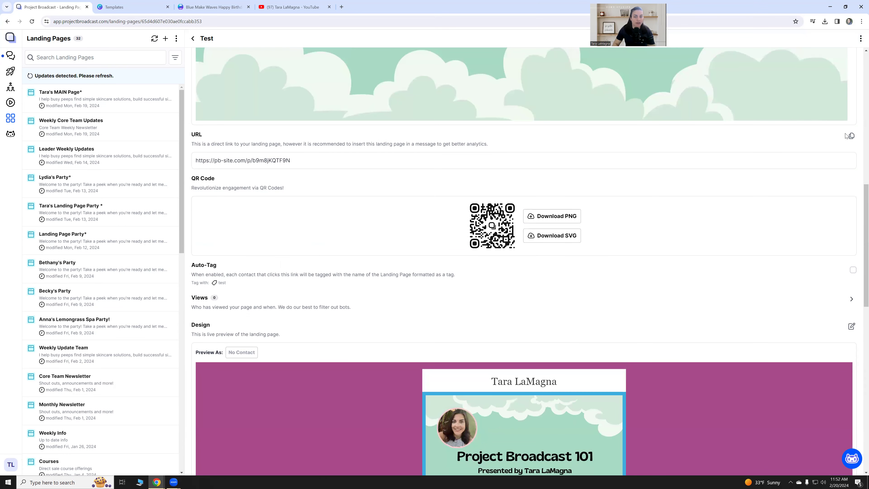
pyautogui.click(851, 136)
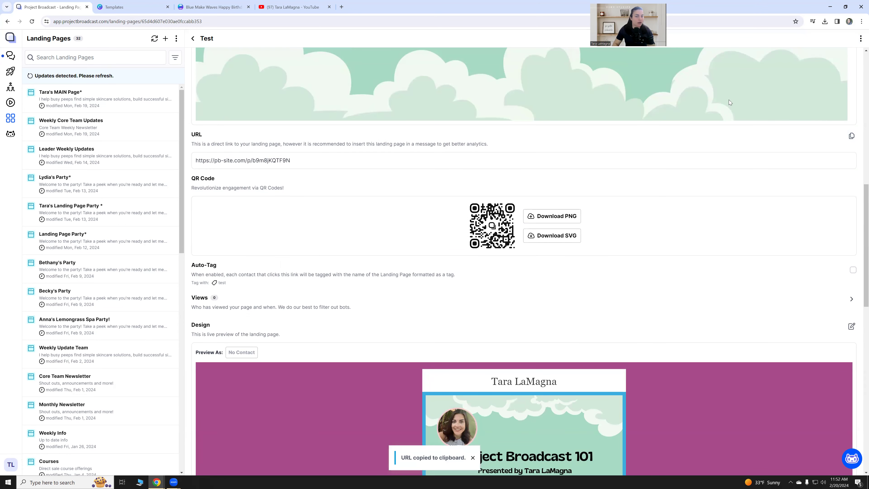
pyautogui.click(342, 7)
# - Load the copied link, review the live Test landing page's teal product row, then close the tab
pyautogui.hotkey('ctrl', 'v')
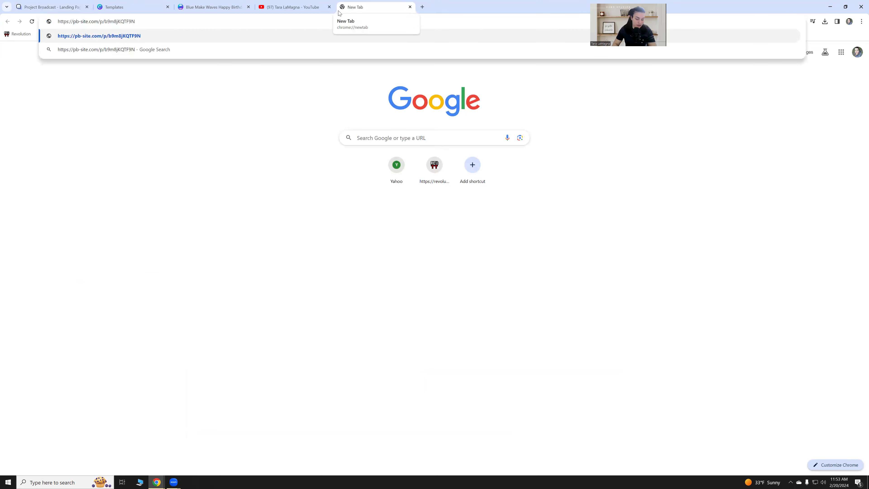
pyautogui.press('Return')
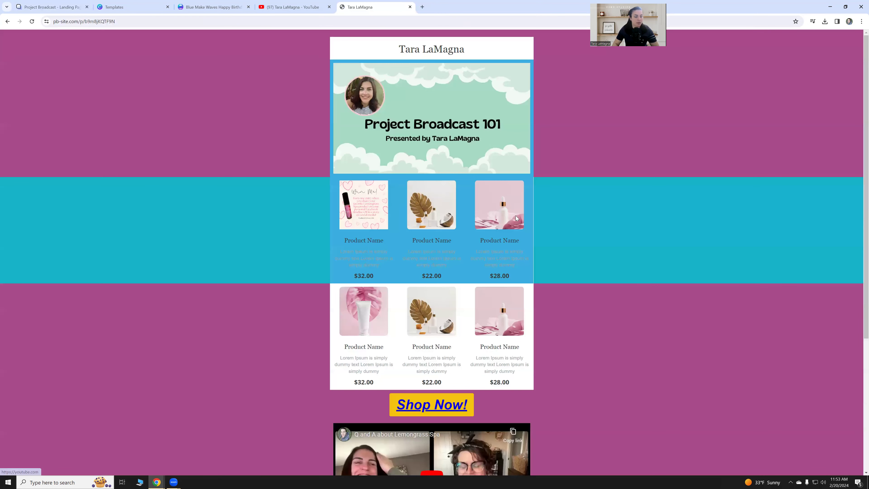
pyautogui.scroll(-2, 517, 215)
pyautogui.scroll(2, 517, 213)
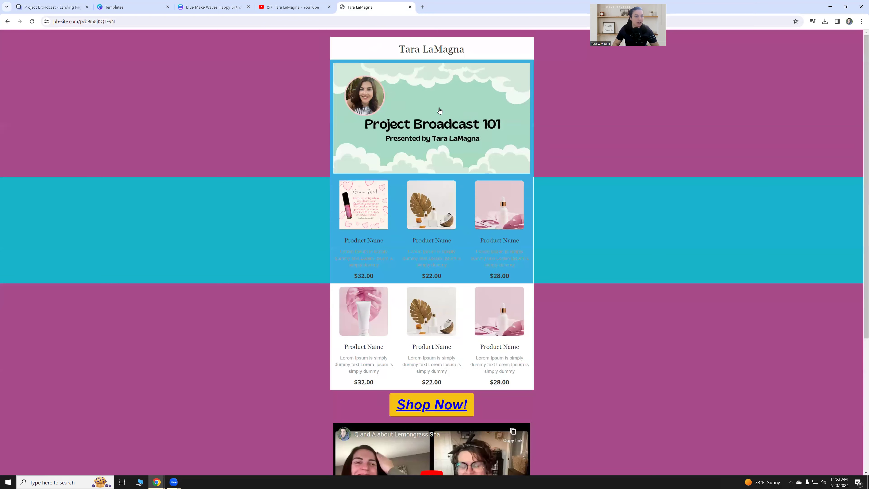
pyautogui.click(410, 7)
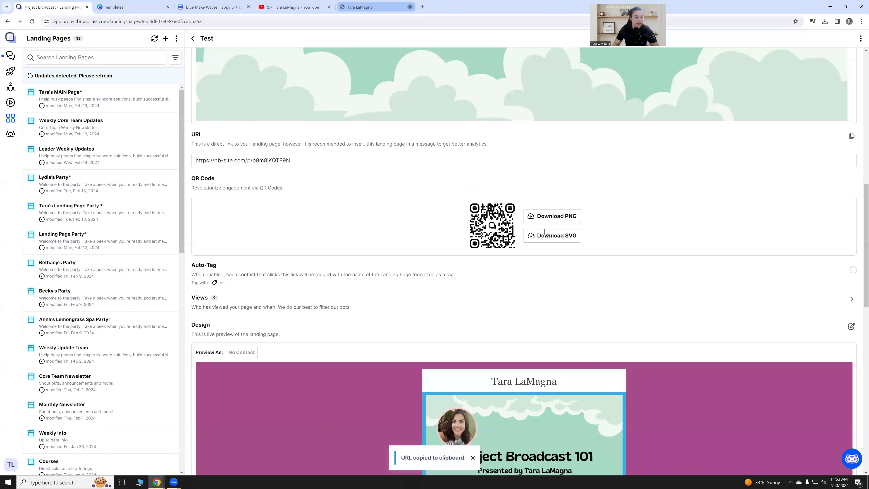
# - Scroll through the Test landing page preview and expand the left navigation menu
pyautogui.scroll(-8, 545, 231)
pyautogui.scroll(-5, 555, 218)
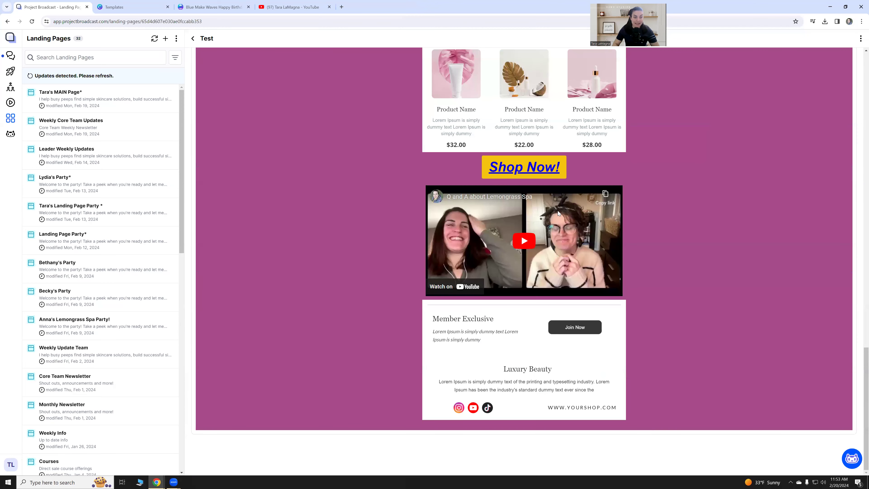
pyautogui.scroll(15, 558, 212)
pyautogui.scroll(8, 555, 211)
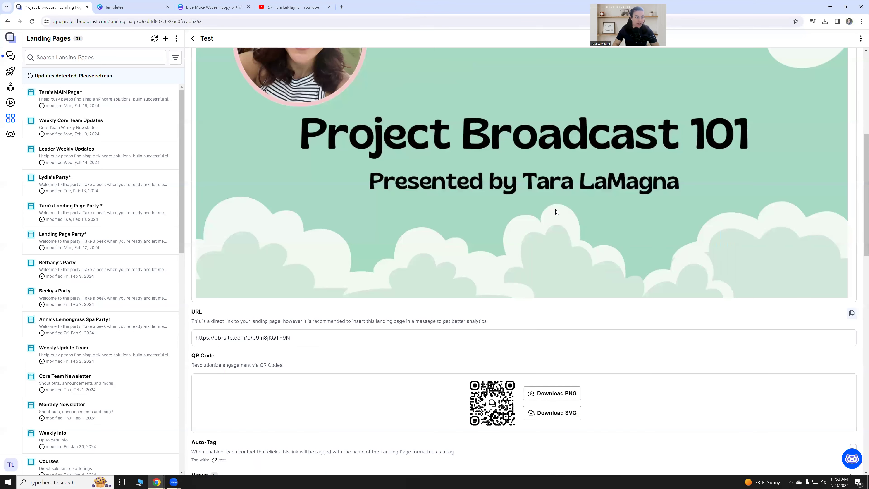
pyautogui.scroll(6, 551, 209)
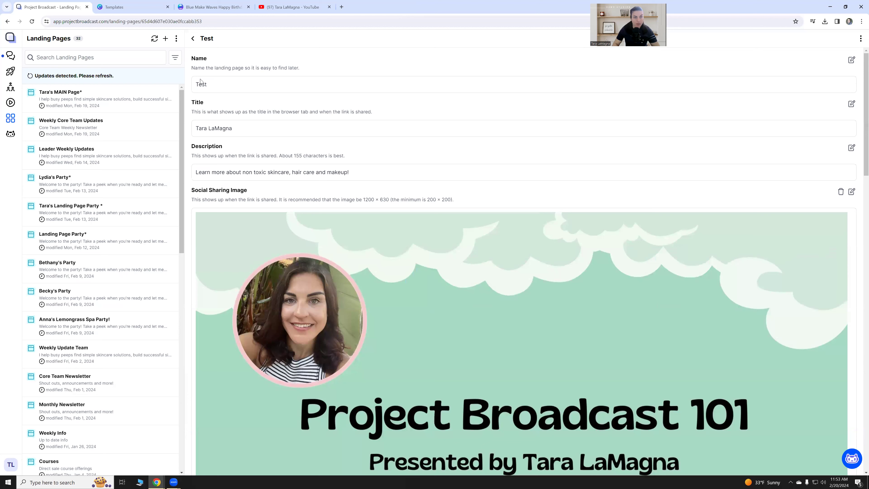
pyautogui.moveTo(5, 99)
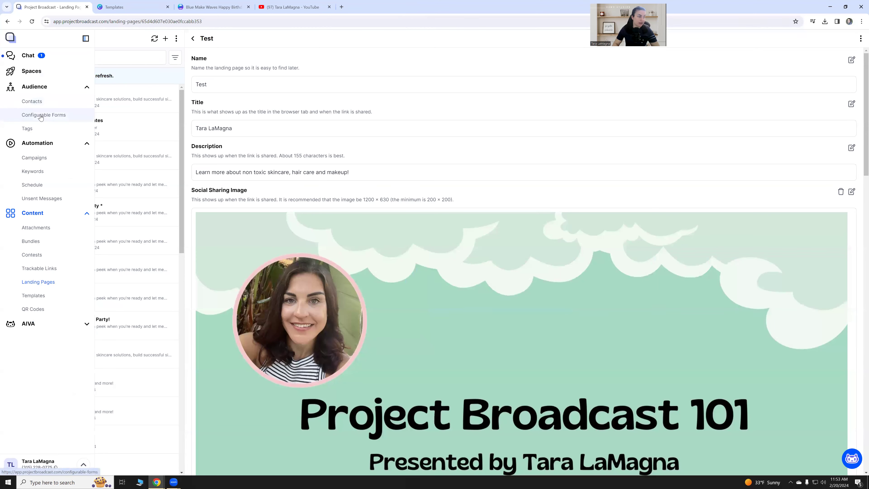
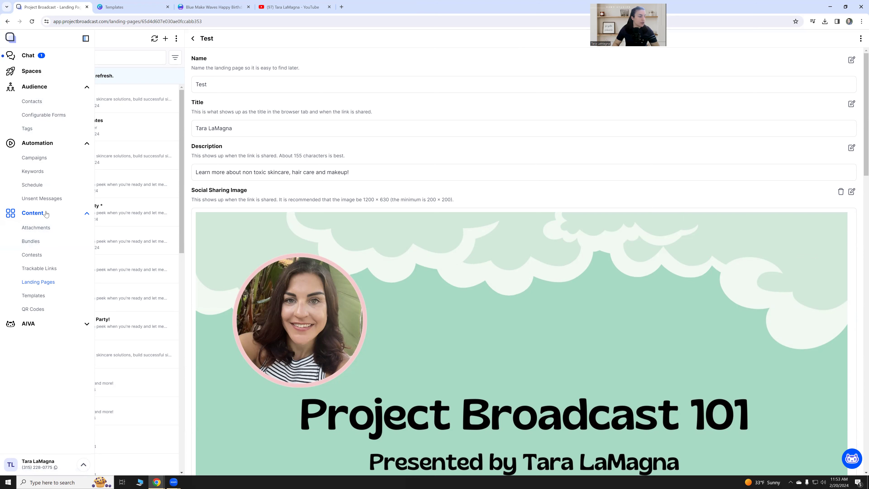
# - Go to Content > Bundles and browse the 29 saved bundles
pyautogui.click(49, 243)
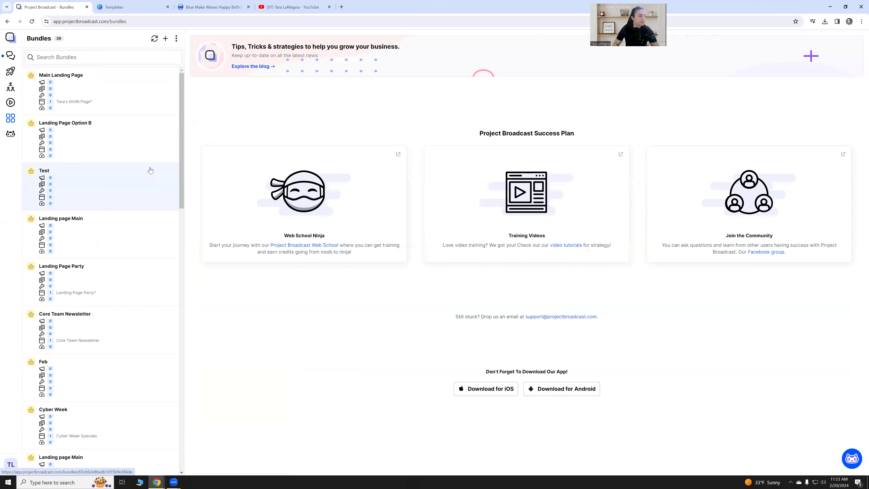
pyautogui.scroll(-9, 138, 185)
pyautogui.scroll(-15, 138, 192)
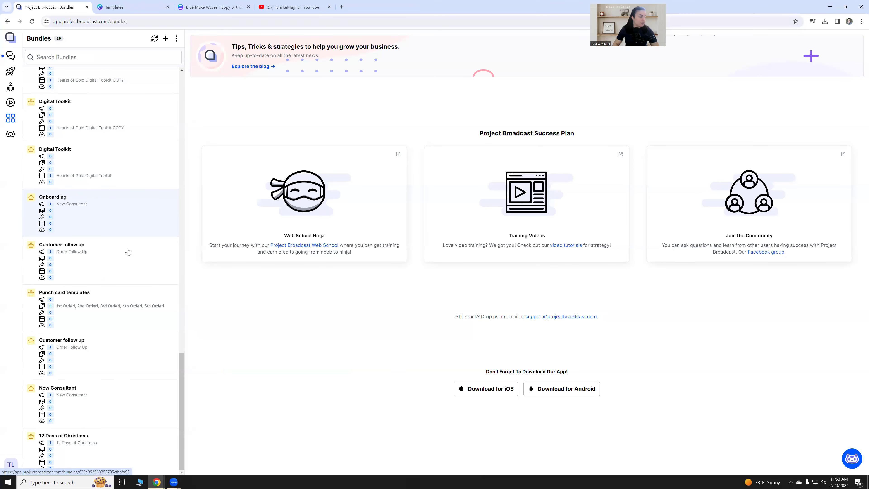
pyautogui.scroll(12, 114, 289)
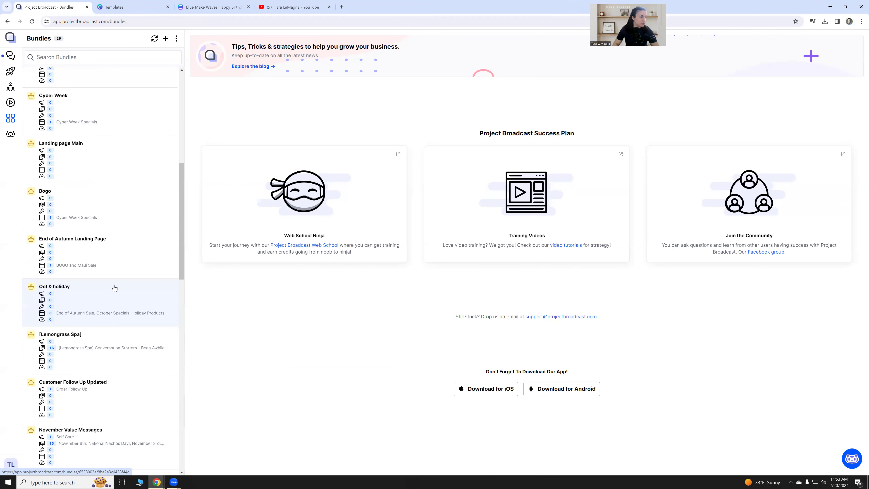
pyautogui.scroll(9, 115, 288)
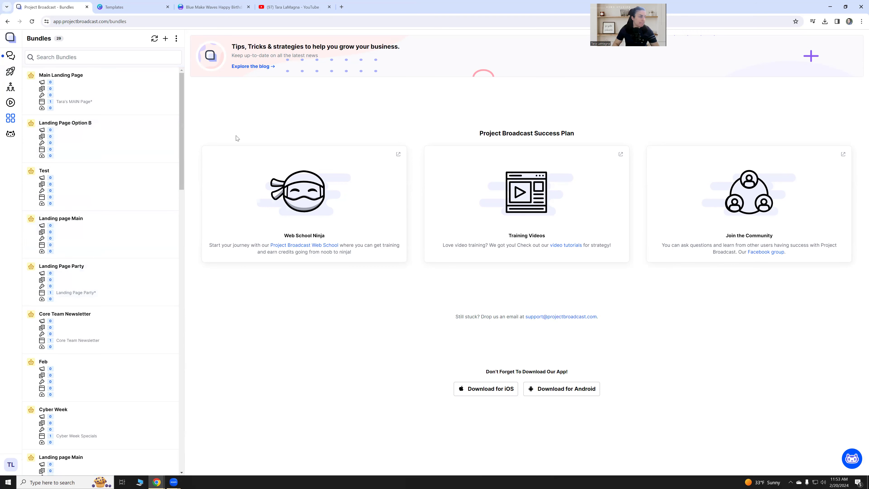
# - Open the Main Landing Page bundle and copy its Share Id to the clipboard
pyautogui.click(114, 88)
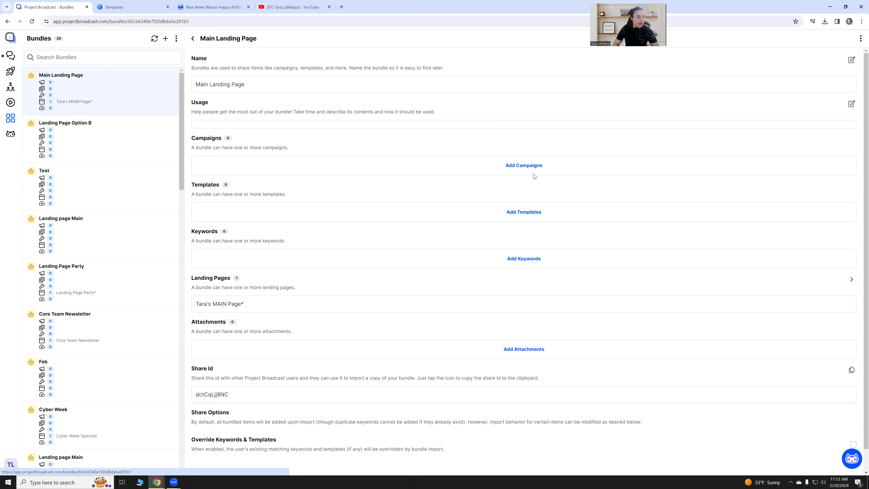
pyautogui.scroll(-1, 539, 235)
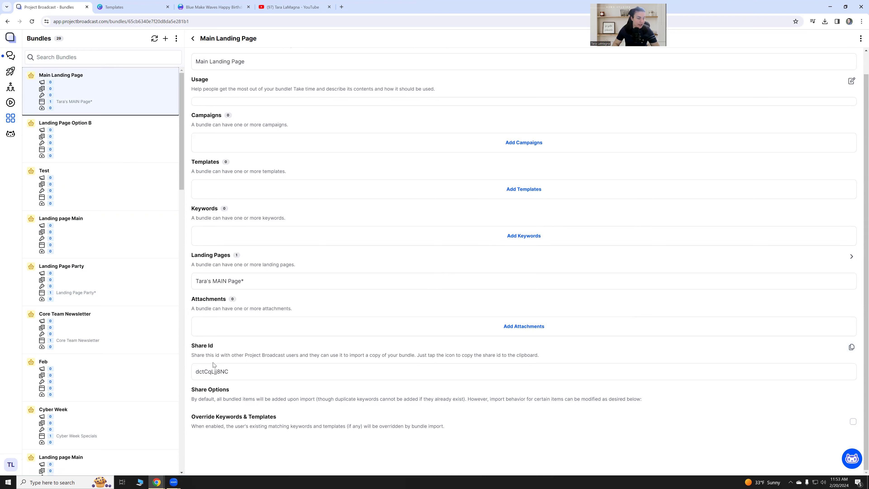
pyautogui.click(851, 347)
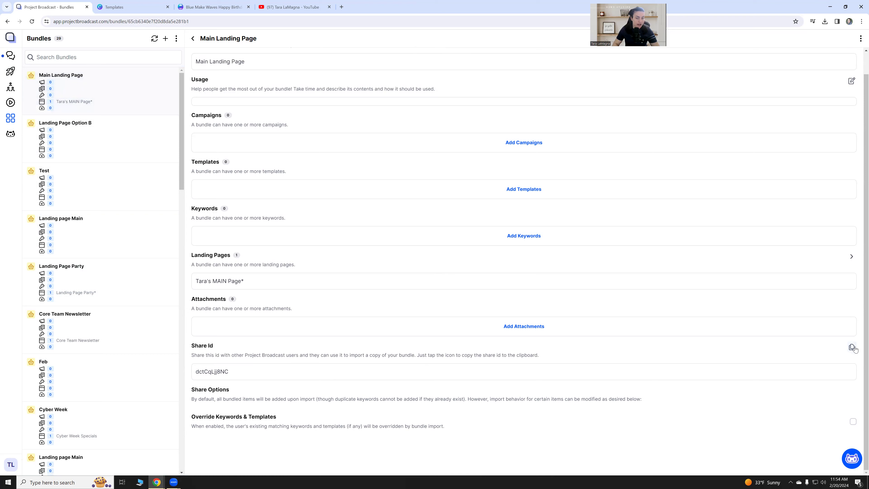
pyautogui.moveTo(233, 373); pyautogui.dragTo(192, 375)
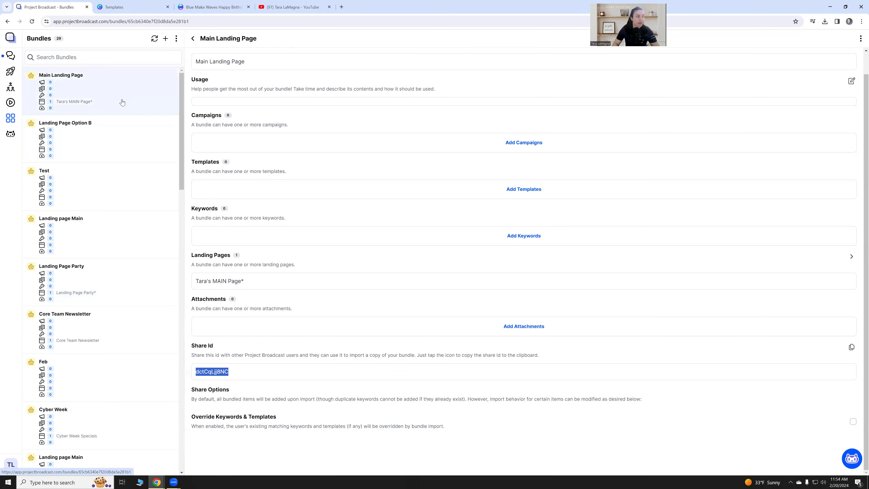
pyautogui.moveTo(14, 118)
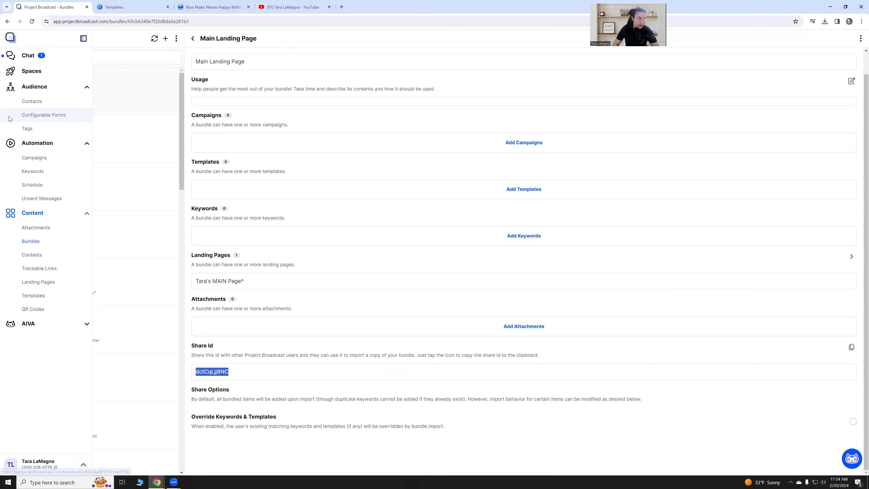
pyautogui.click(341, 7)
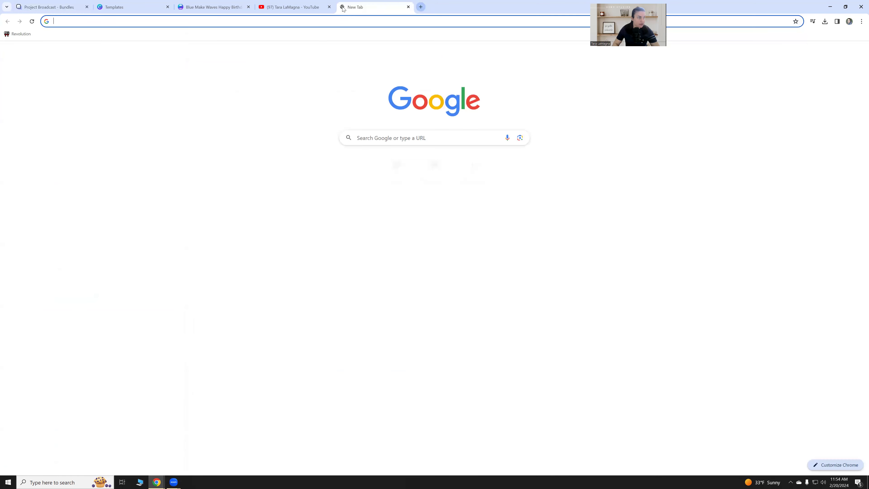
pyautogui.click(410, 7)
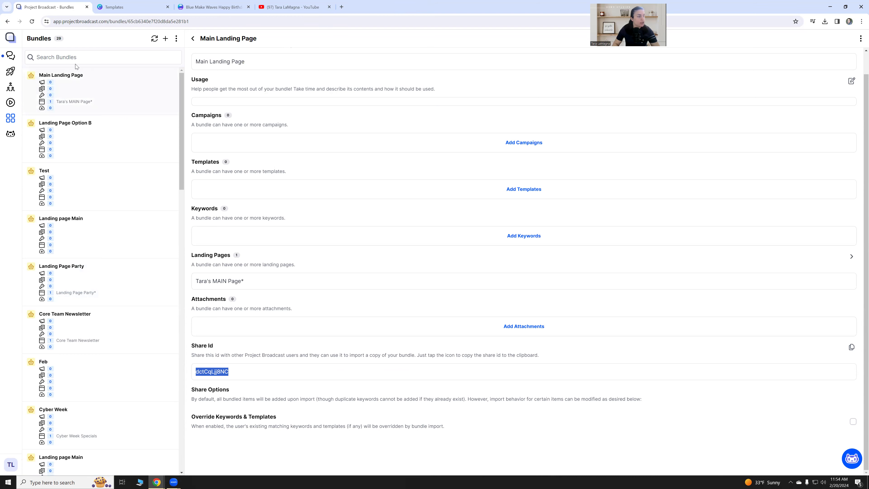
pyautogui.scroll(-15, 125, 172)
pyautogui.scroll(-4, 143, 222)
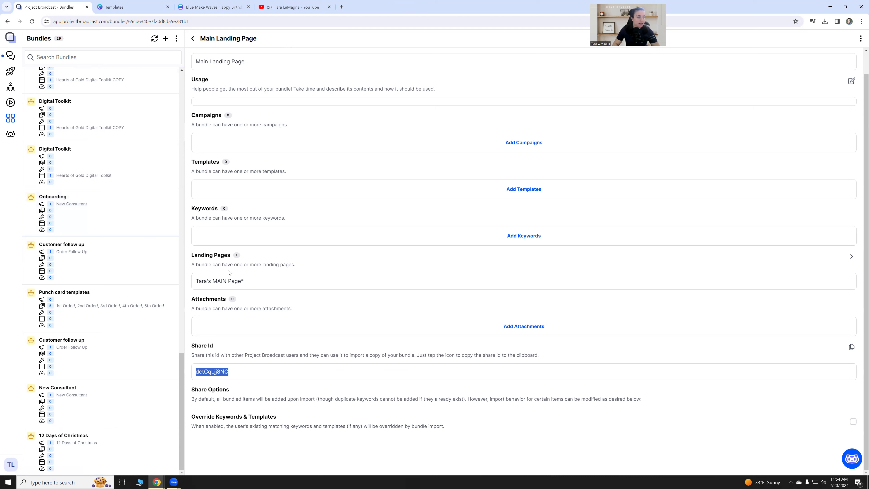
pyautogui.click(354, 302)
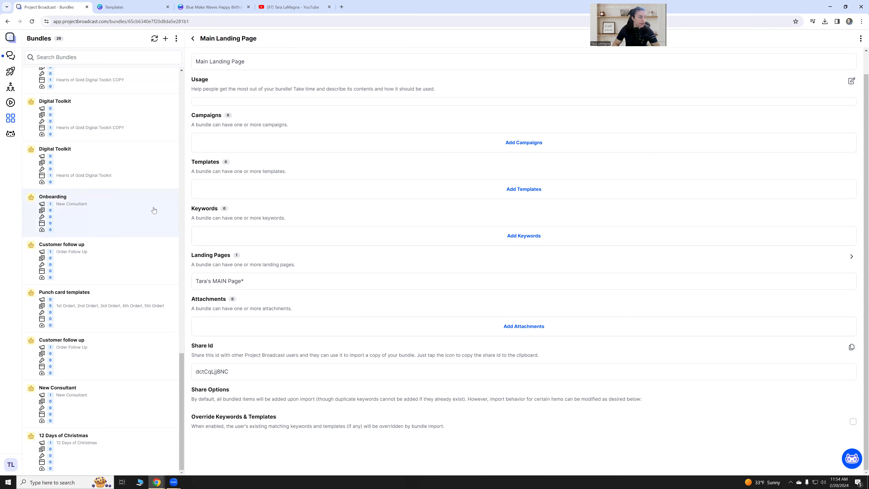
pyautogui.scroll(20, 156, 213)
pyautogui.scroll(3, 167, 211)
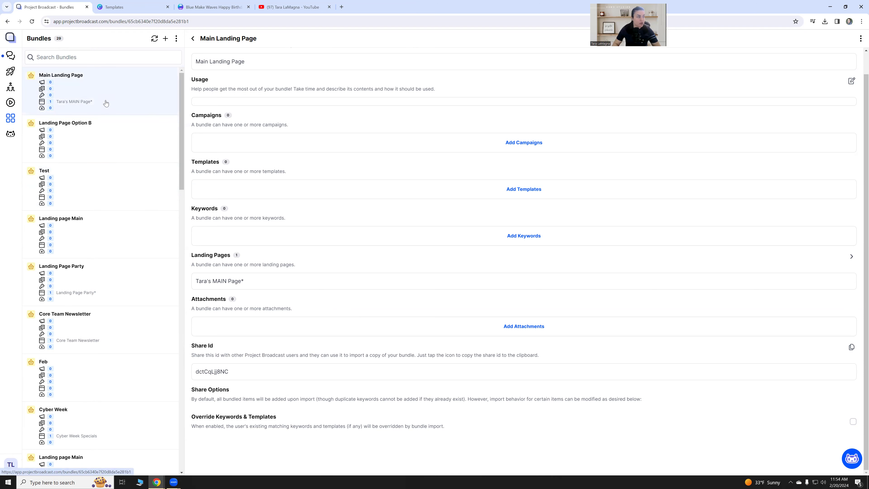
pyautogui.moveTo(12, 119)
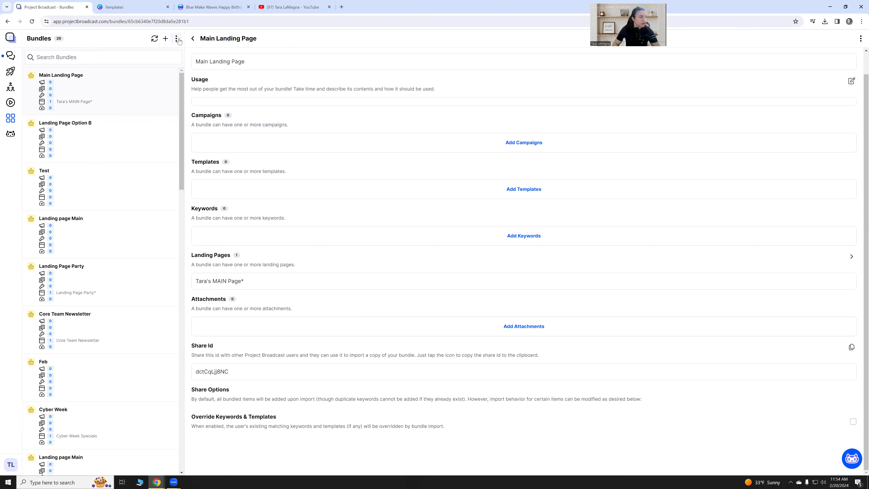
# - Import a bundle from the pasted Main Landing Page share id and fetch its info
pyautogui.click(165, 38)
pyautogui.click(483, 276)
pyautogui.click(176, 39)
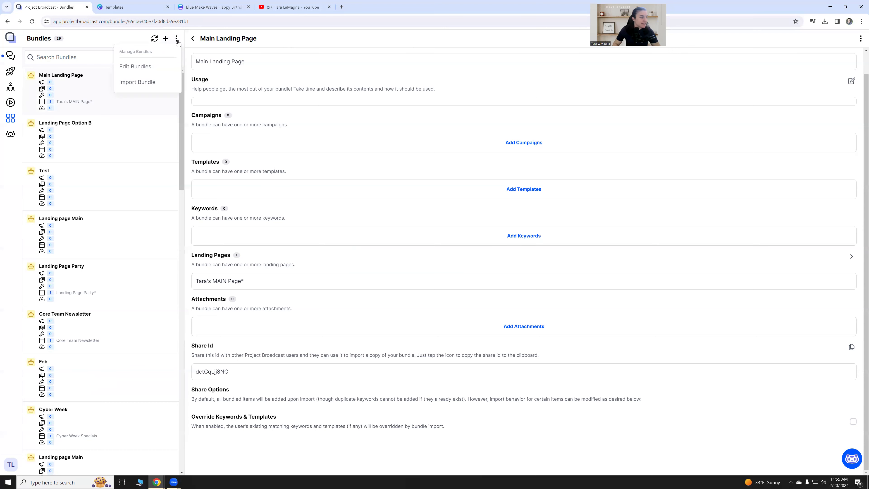
pyautogui.click(153, 82)
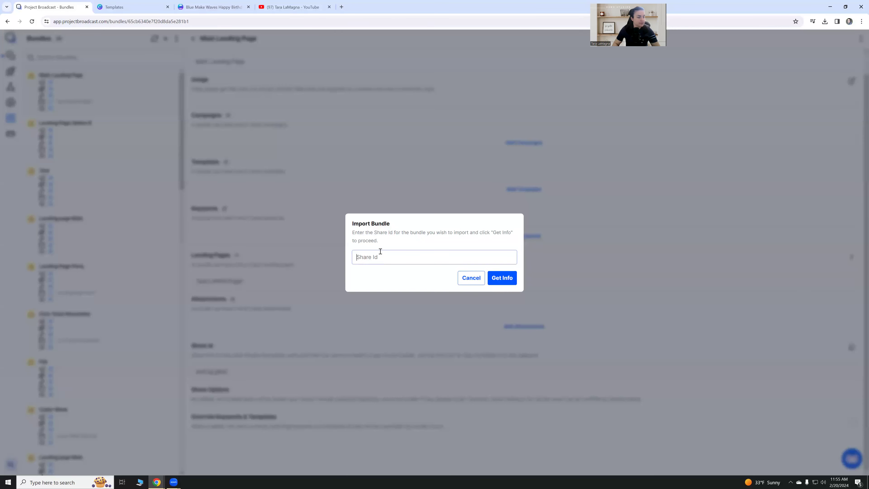
pyautogui.hotkey('ctrl', 'v')
pyautogui.click(501, 278)
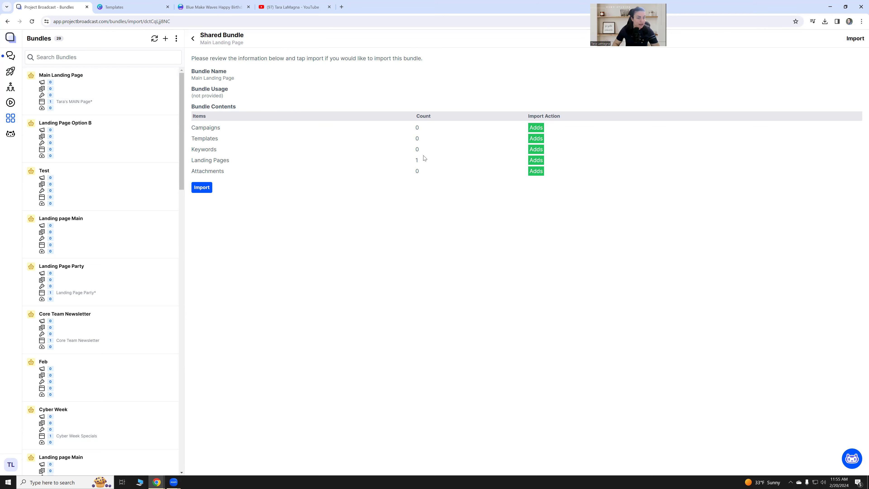
# - Import the shared Main Landing Page bundle and check its single landing page
pyautogui.click(198, 188)
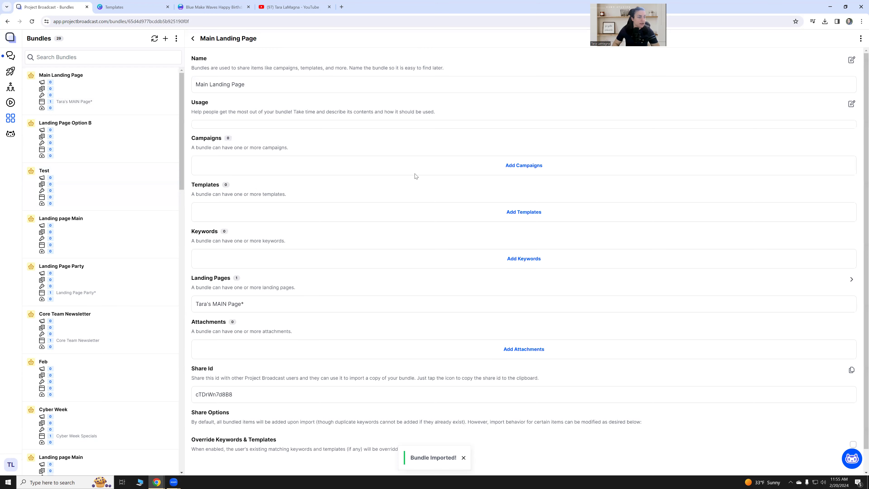
pyautogui.scroll(-1, 480, 192)
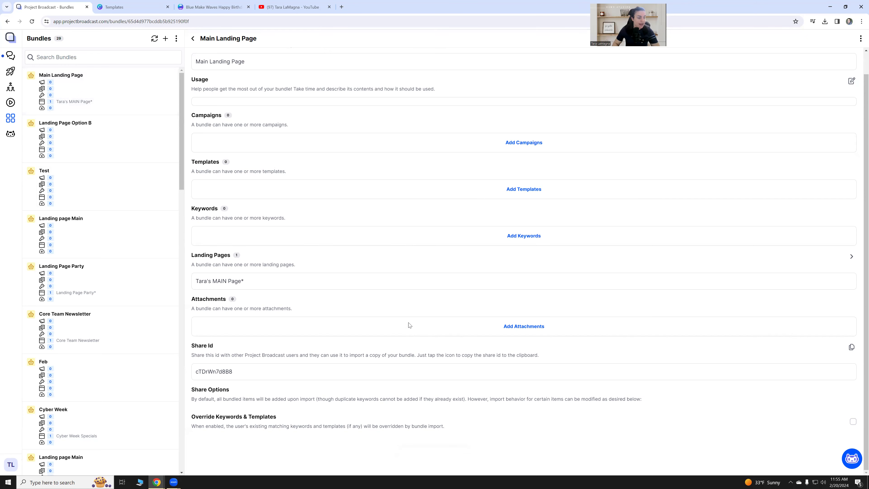
pyautogui.scroll(1, 366, 301)
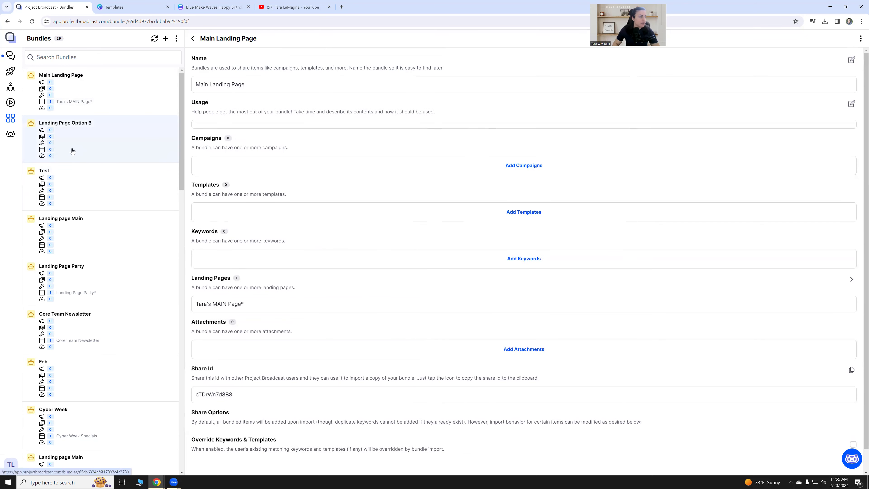
pyautogui.moveTo(13, 71)
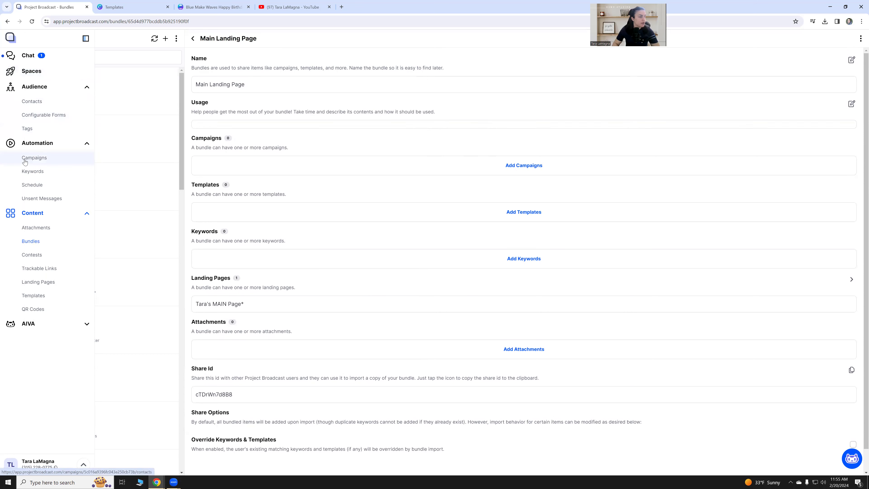
# - Open the newly imported Tara's MAIN Page from the refreshed Landing Pages list
pyautogui.click(42, 281)
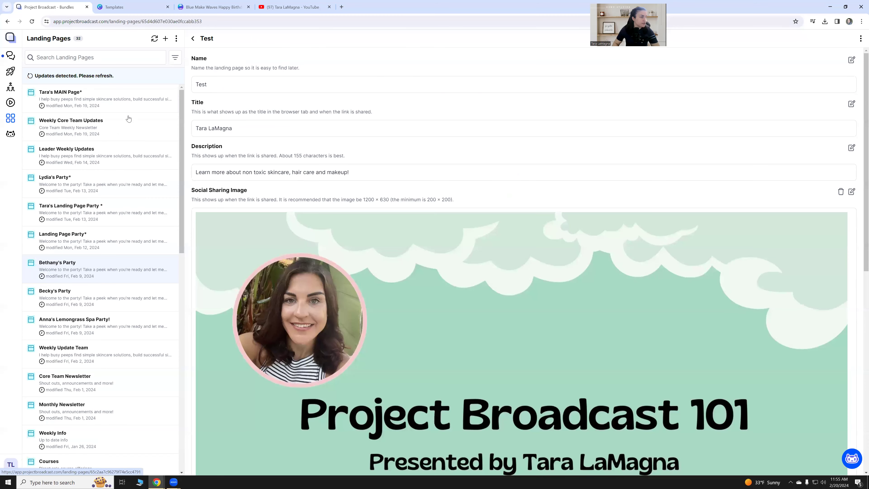
pyautogui.click(154, 38)
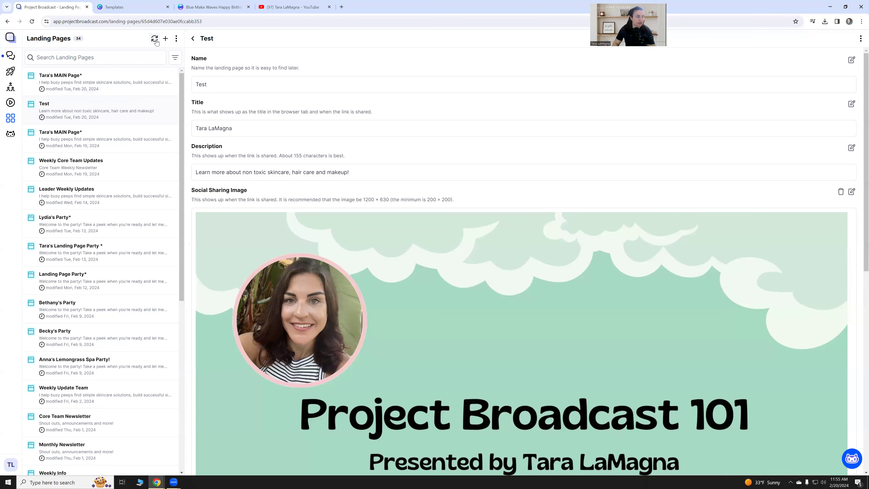
pyautogui.click(143, 83)
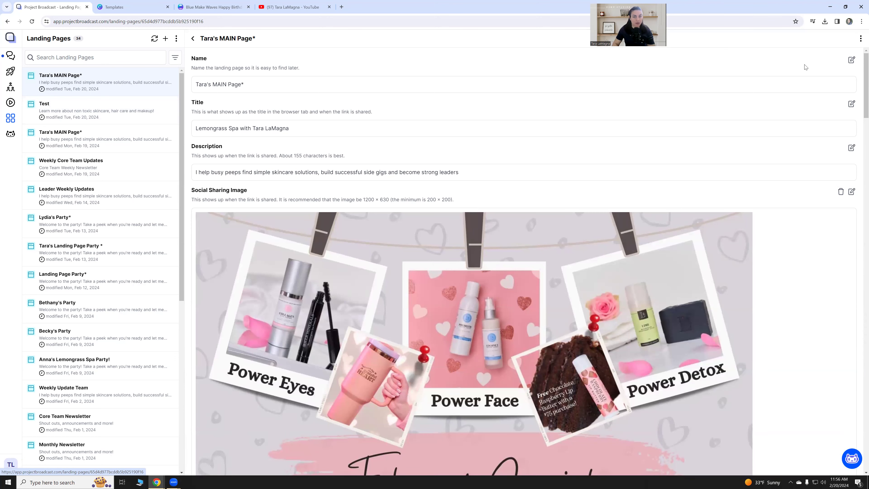
# - Review Tara's MAIN Page details and open its design in the Edit Landing Page editor
pyautogui.scroll(-5, 786, 106)
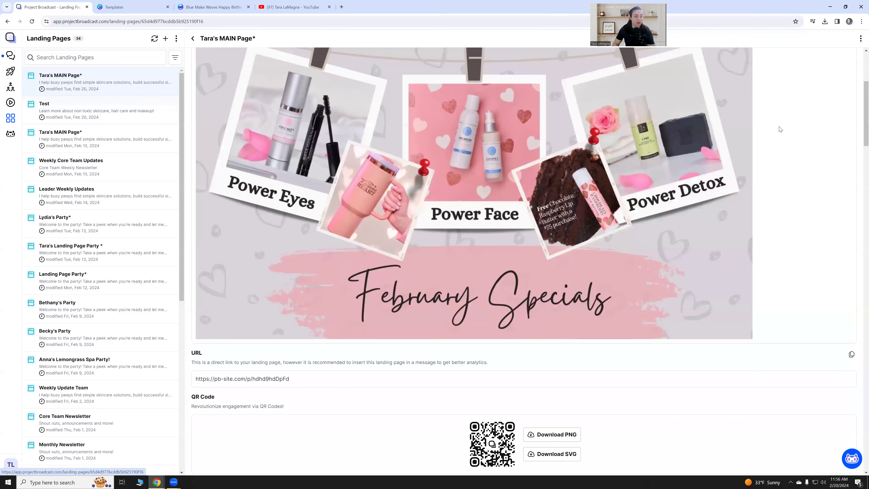
pyautogui.scroll(-7, 780, 130)
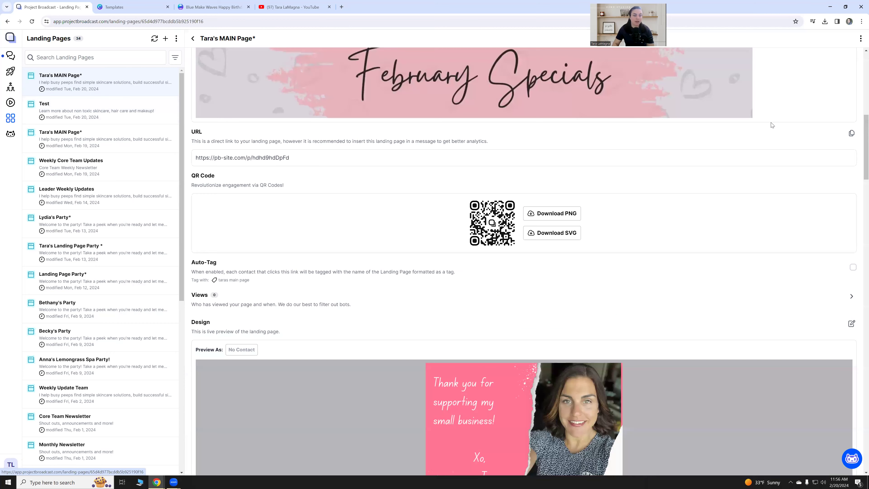
pyautogui.scroll(-10, 773, 126)
pyautogui.scroll(10, 845, 171)
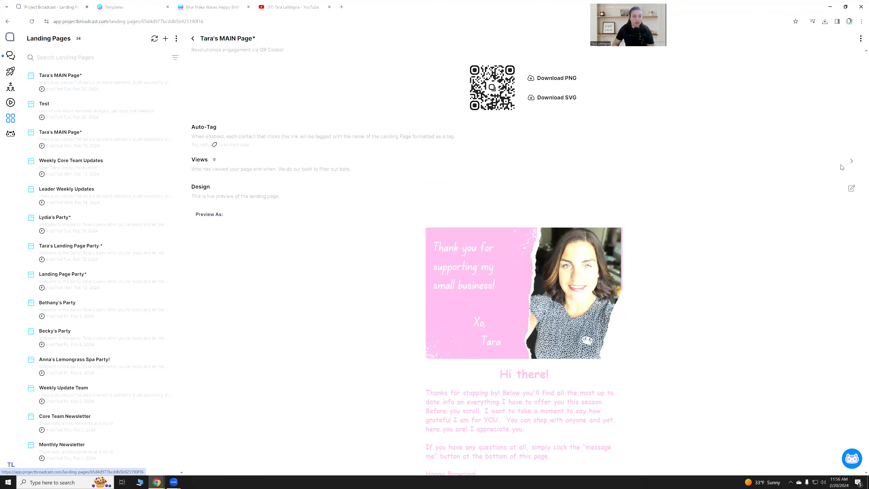
pyautogui.scroll(15, 827, 151)
pyautogui.scroll(-17, 835, 207)
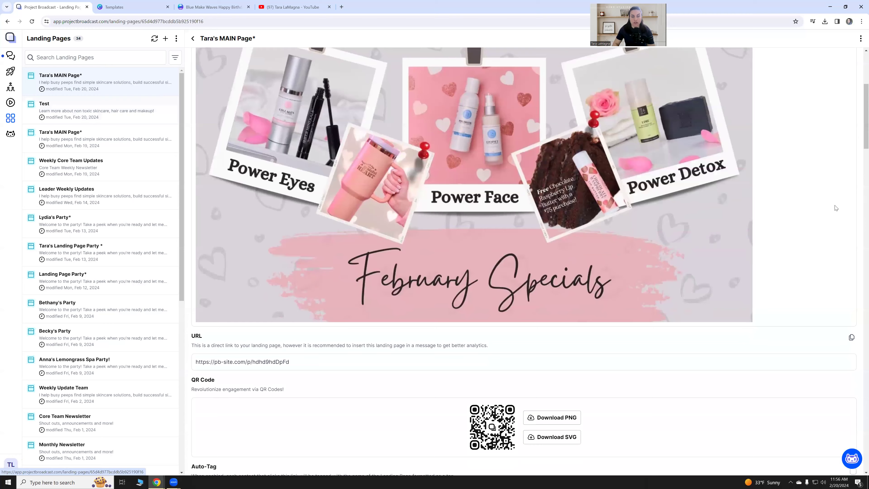
pyautogui.scroll(1, 841, 159)
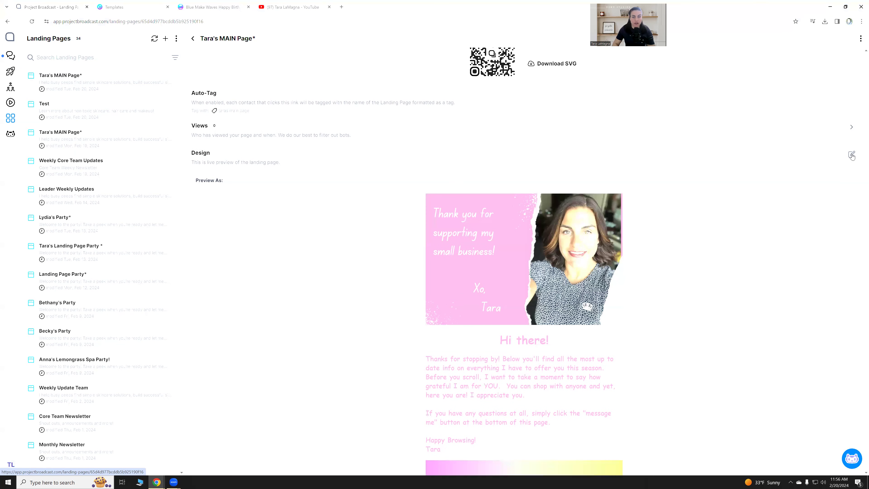
pyautogui.click(549, 116)
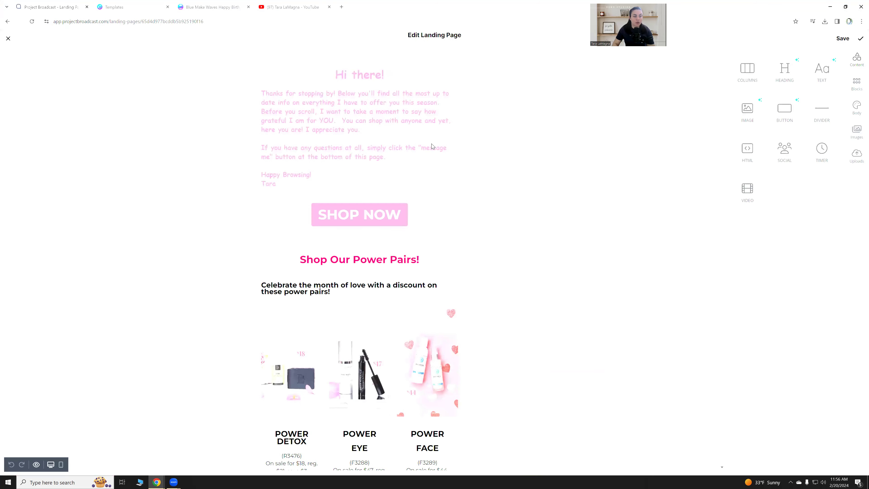
# - Review the full landing page canvas, then save the design with the checkmark
pyautogui.scroll(-15, 460, 238)
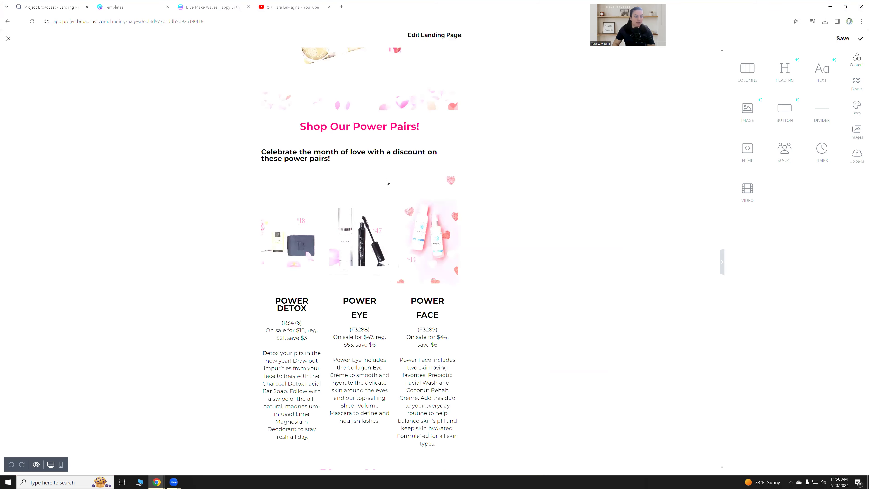
pyautogui.scroll(8, 393, 175)
pyautogui.scroll(8, 388, 165)
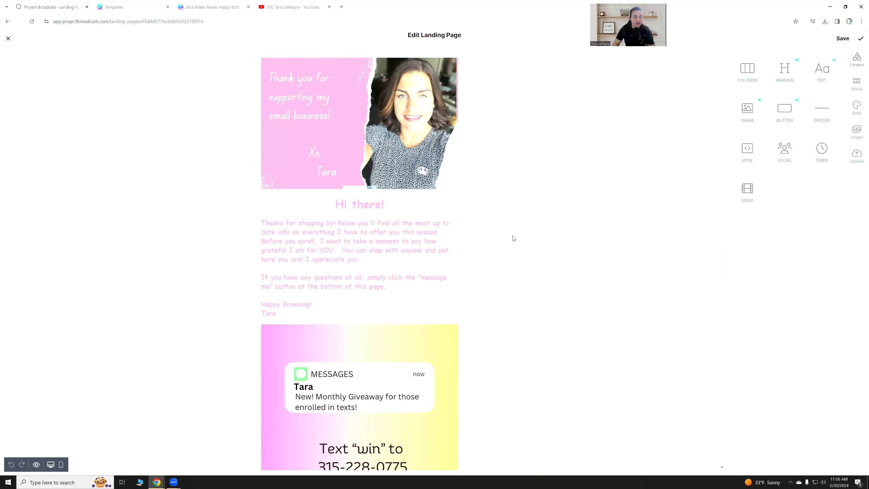
pyautogui.scroll(-6, 513, 238)
pyautogui.scroll(-6, 431, 263)
pyautogui.scroll(-10, 428, 263)
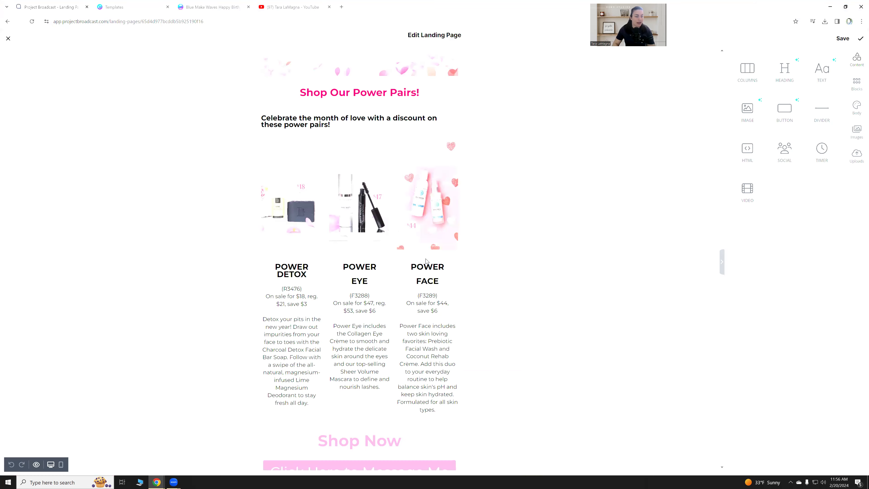
pyautogui.scroll(-10, 427, 257)
pyautogui.scroll(6, 429, 257)
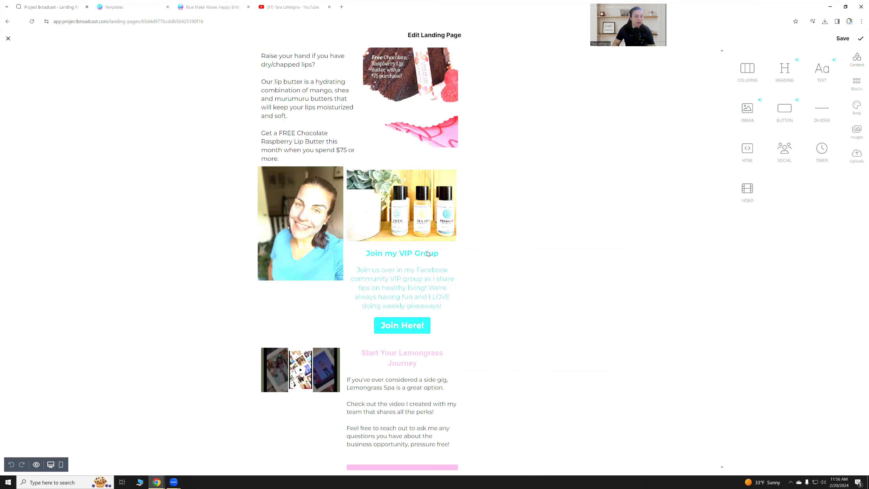
pyautogui.scroll(8, 427, 253)
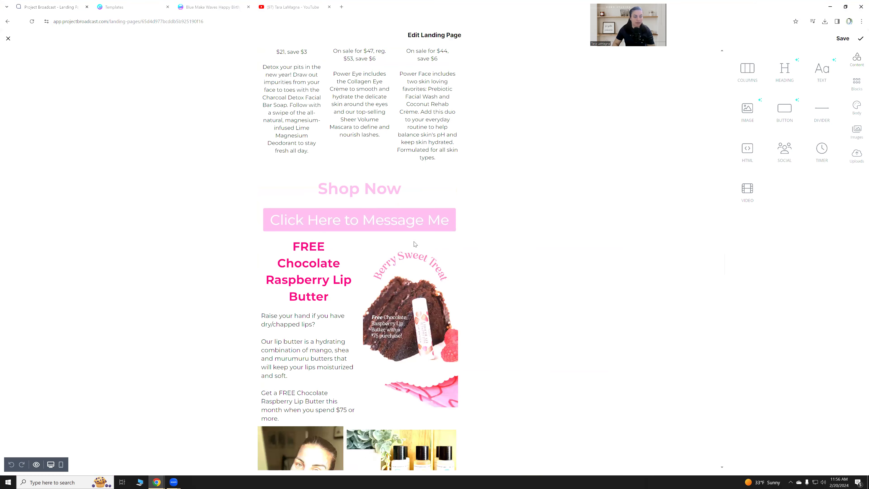
pyautogui.scroll(-1, 466, 274)
pyautogui.scroll(7, 464, 260)
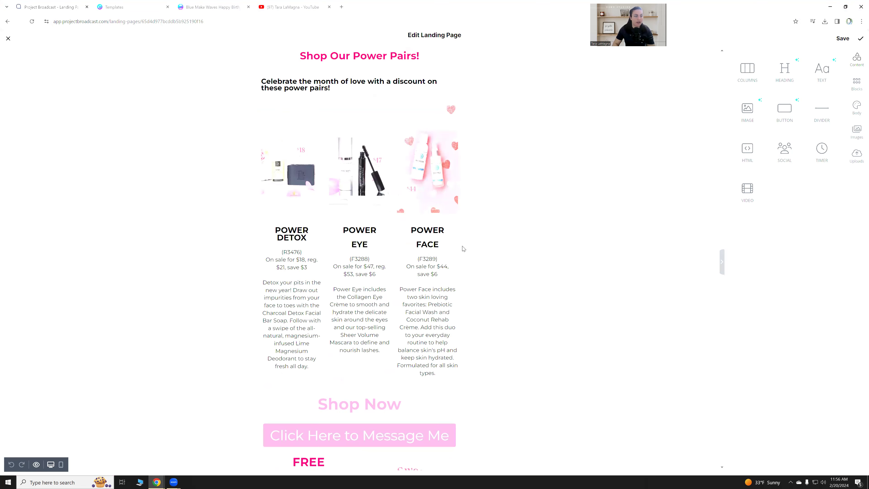
pyautogui.scroll(8, 469, 241)
pyautogui.scroll(4, 827, 55)
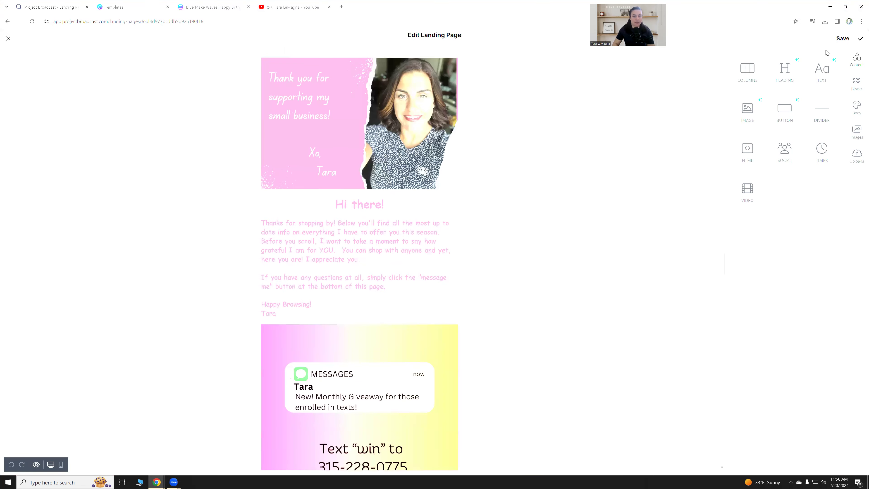
pyautogui.click(861, 38)
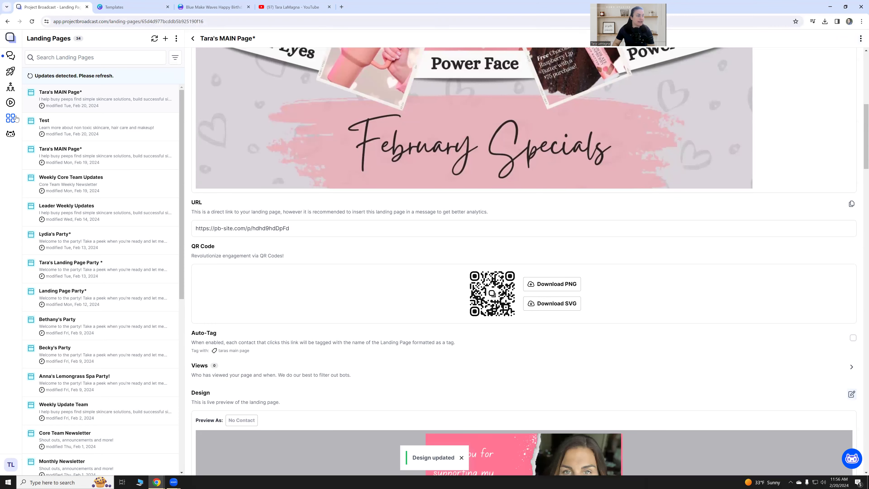
# - Navigate to Content > Bundles from the sidebar
pyautogui.moveTo(16, 118)
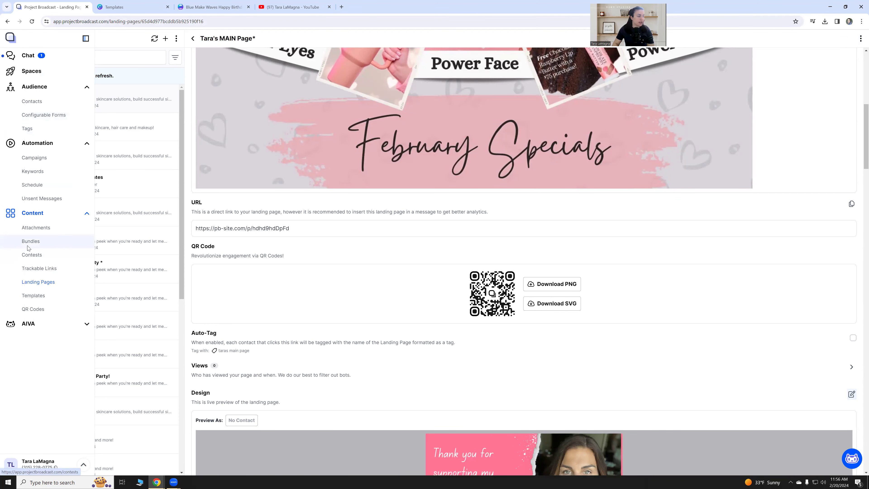
pyautogui.click(30, 243)
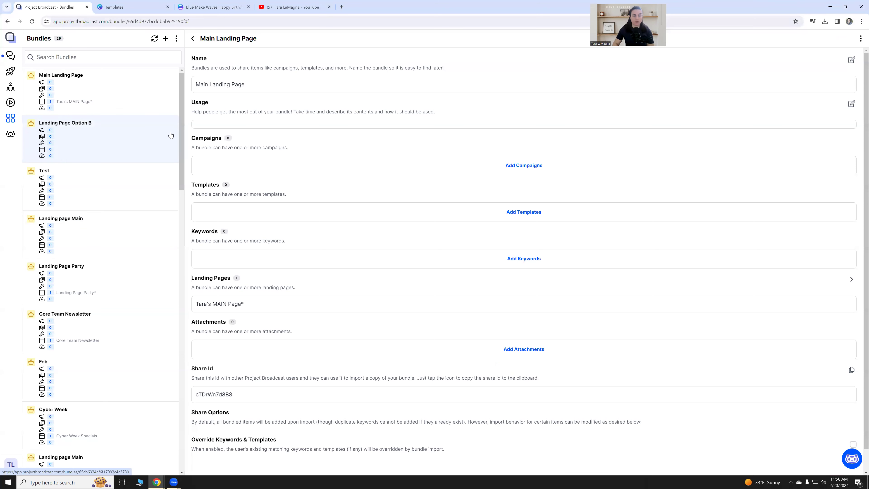
# - Create and save a new bundle named 'TESTING'
pyautogui.click(166, 40)
pyautogui.write('TESTING')
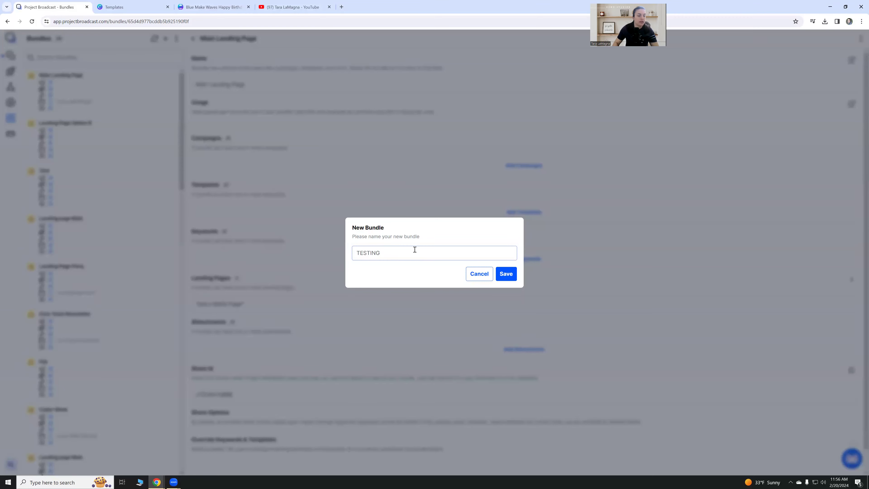
pyautogui.click(513, 275)
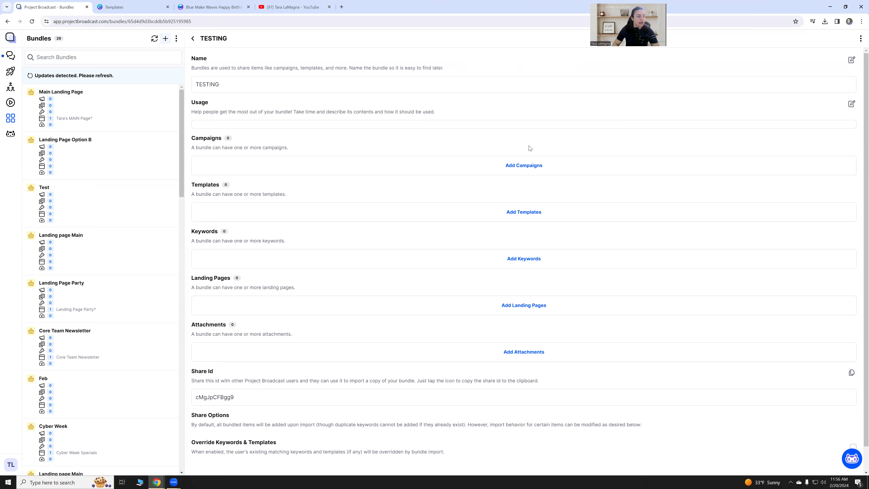
# - Select the New Consultant campaign under Add Campaigns and add it to TESTING
pyautogui.click(532, 168)
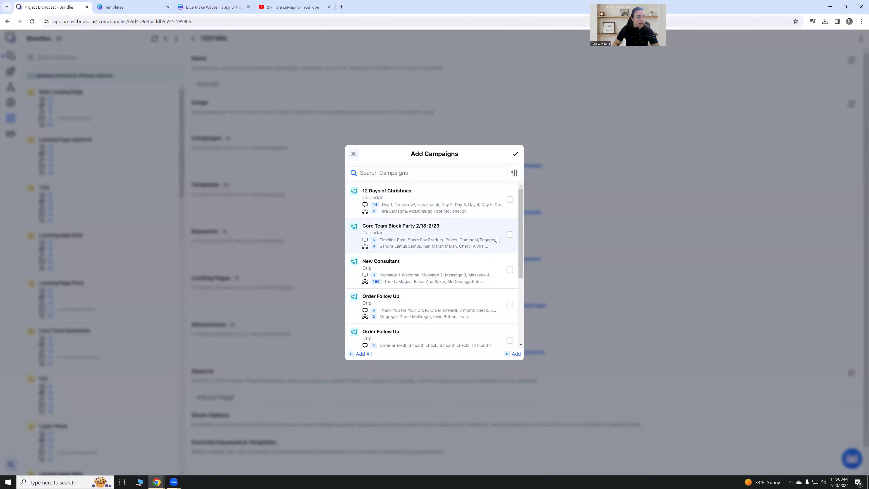
pyautogui.scroll(-1, 496, 238)
pyautogui.click(509, 236)
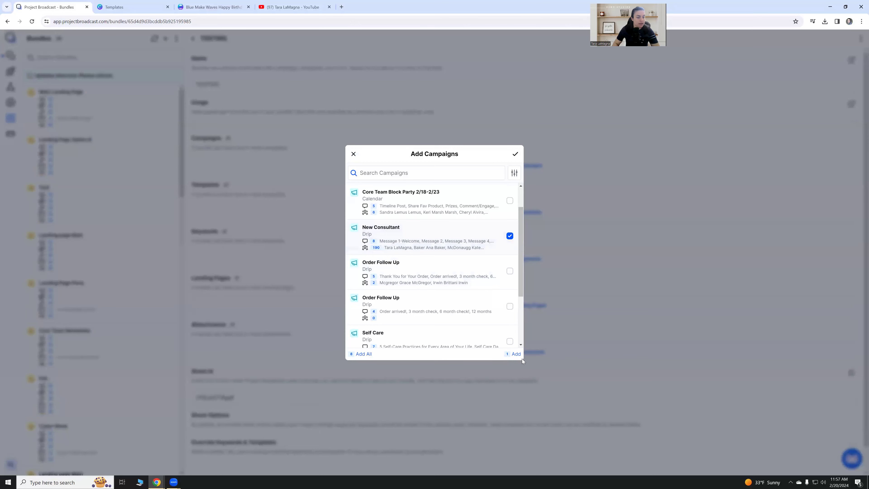
pyautogui.click(516, 354)
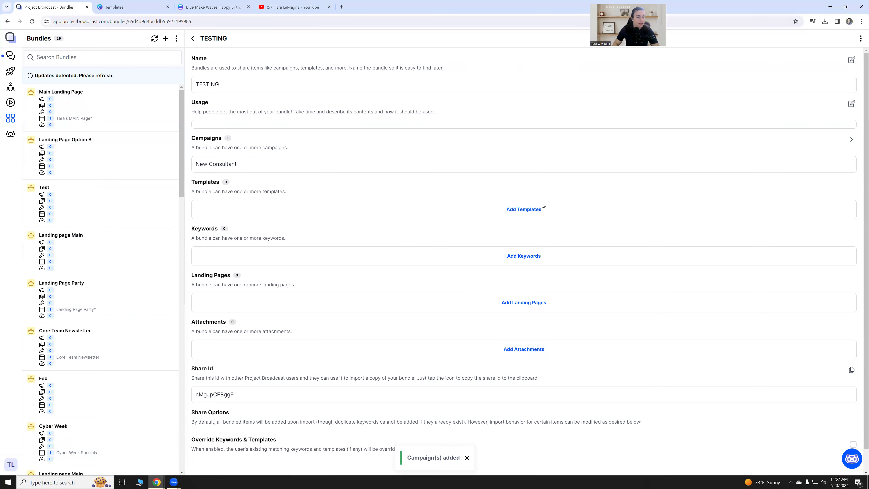
pyautogui.scroll(-1, 524, 219)
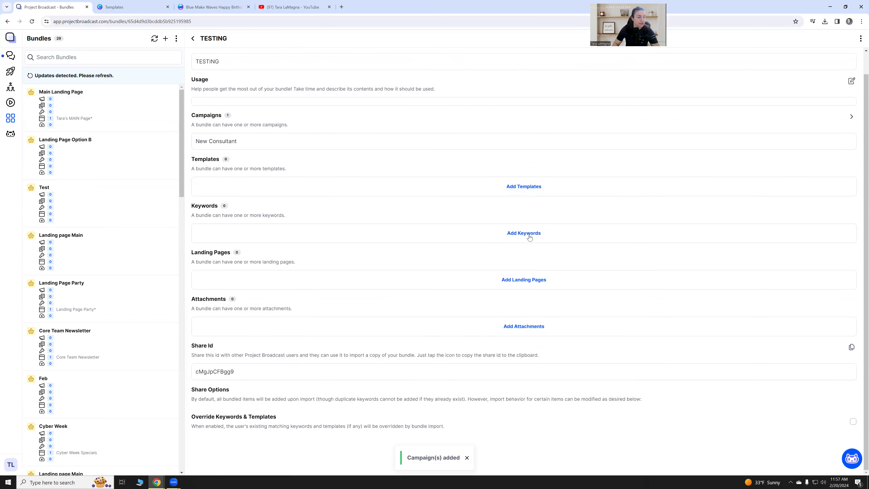
# - Select Monthly Newsletter under Add Landing Pages and add it to TESTING
pyautogui.click(523, 279)
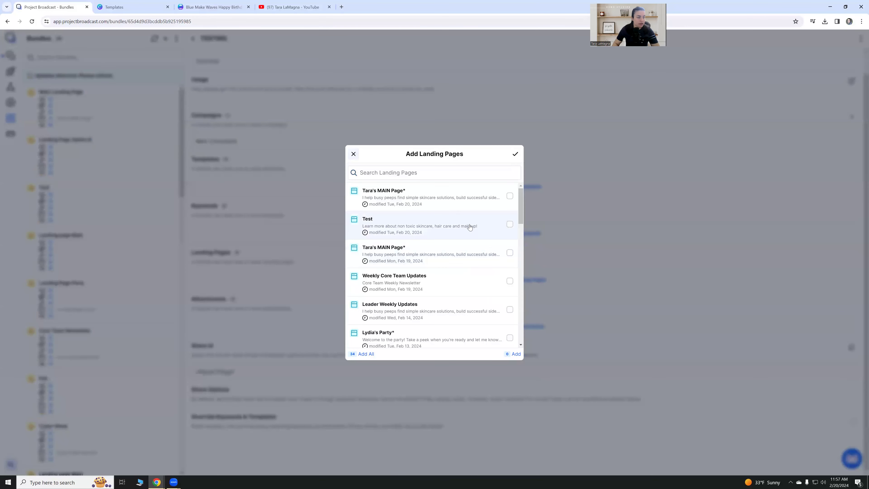
pyautogui.scroll(-4, 460, 242)
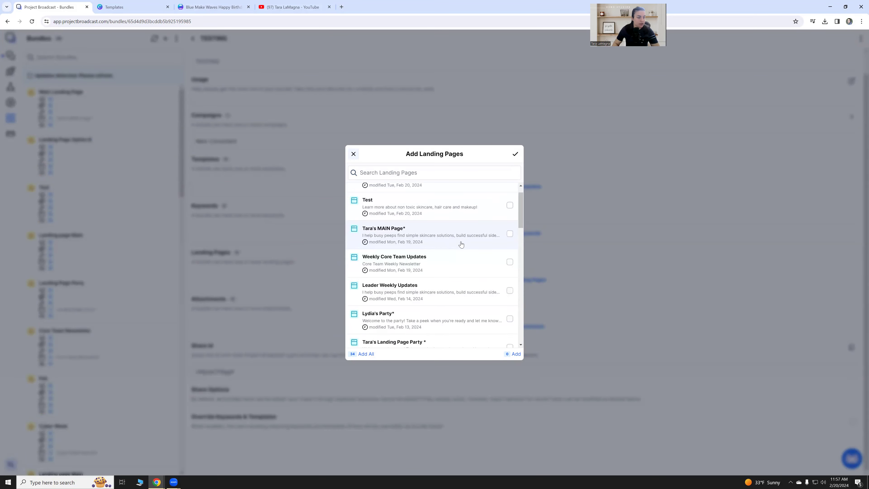
pyautogui.scroll(2, 461, 244)
pyautogui.scroll(-6, 461, 244)
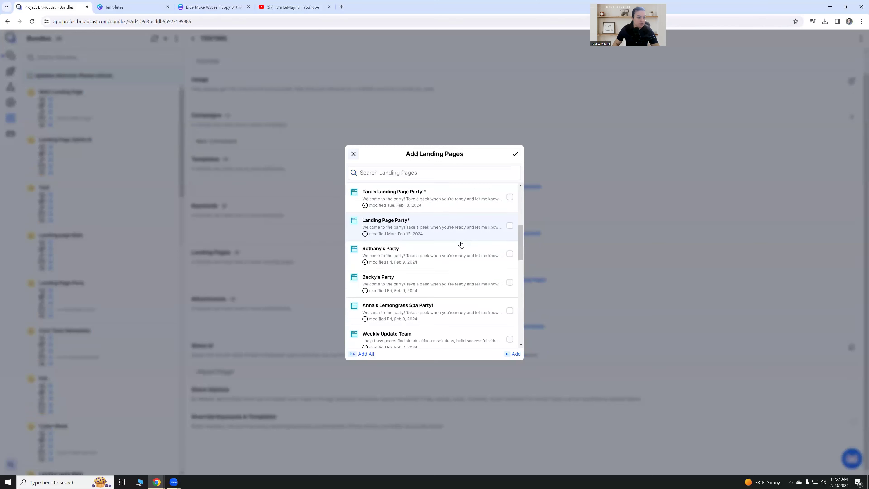
pyautogui.scroll(-1, 460, 247)
pyautogui.click(459, 263)
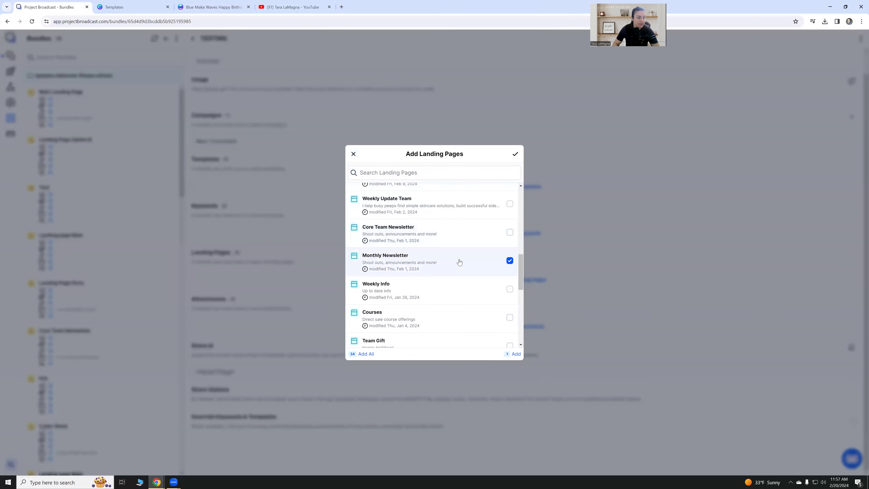
pyautogui.click(516, 354)
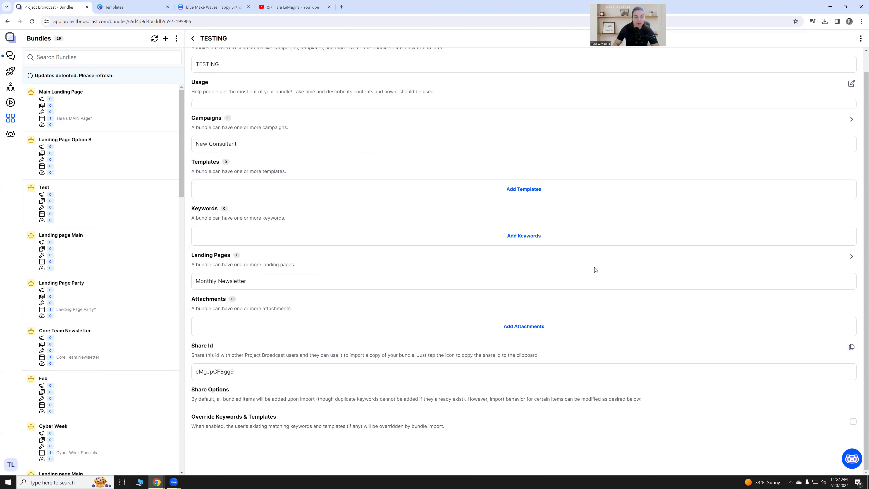
pyautogui.scroll(1, 582, 263)
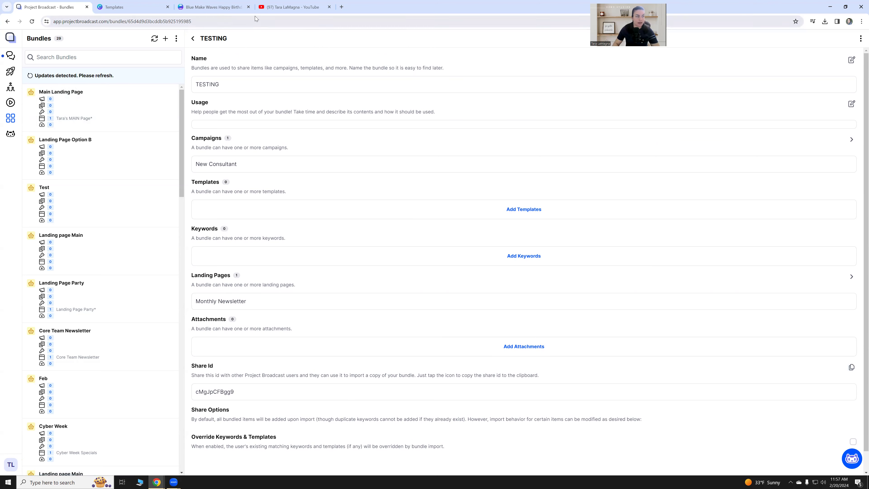
pyautogui.moveTo(317, 6)
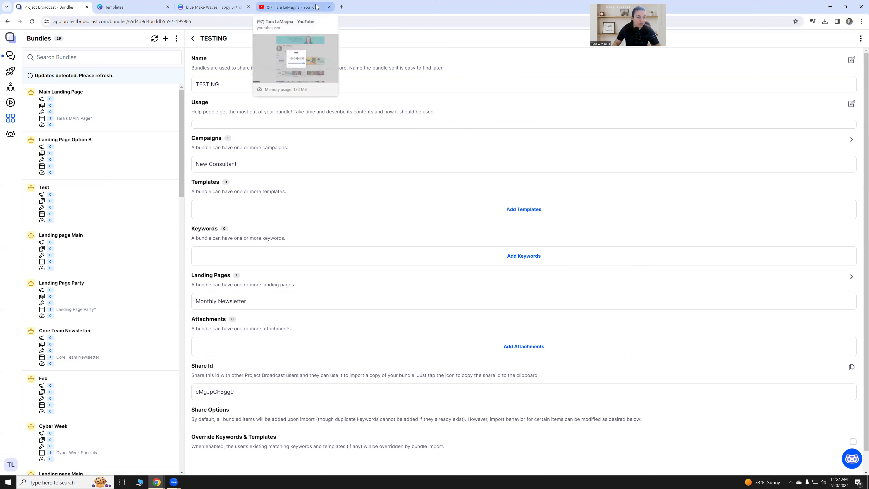